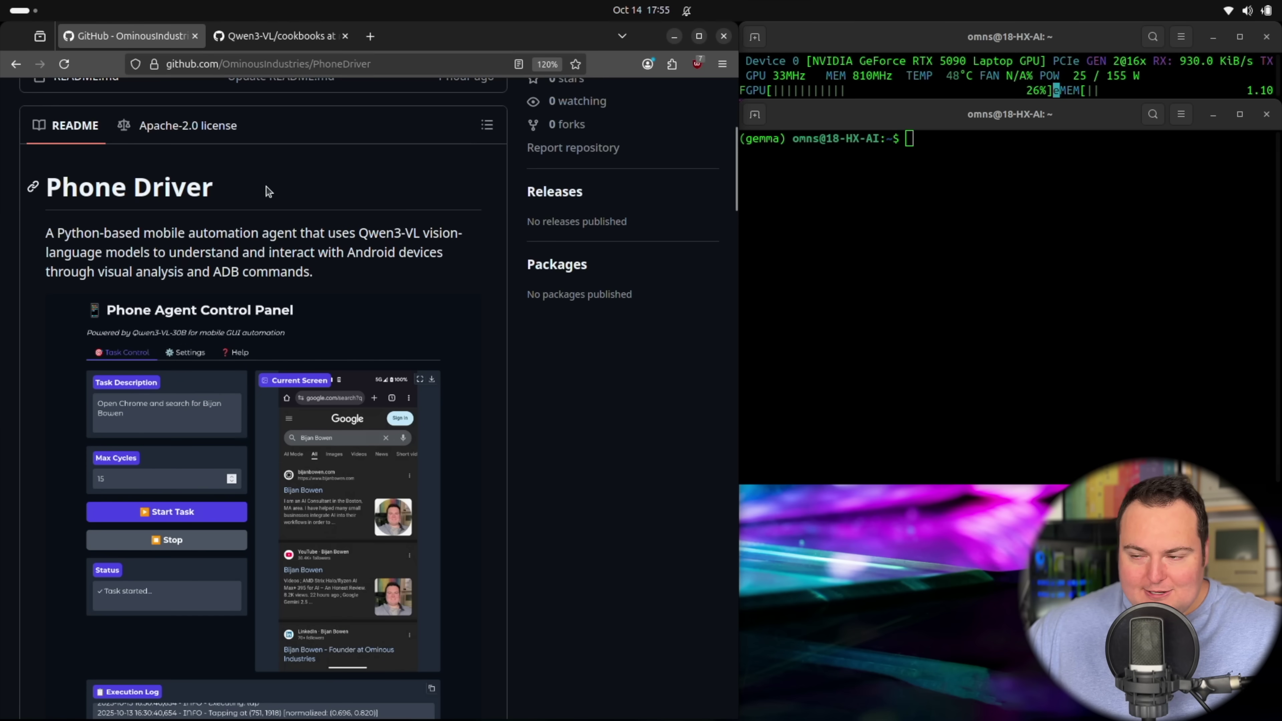
{"action": "left_click", "coordinate": [316, 37]}
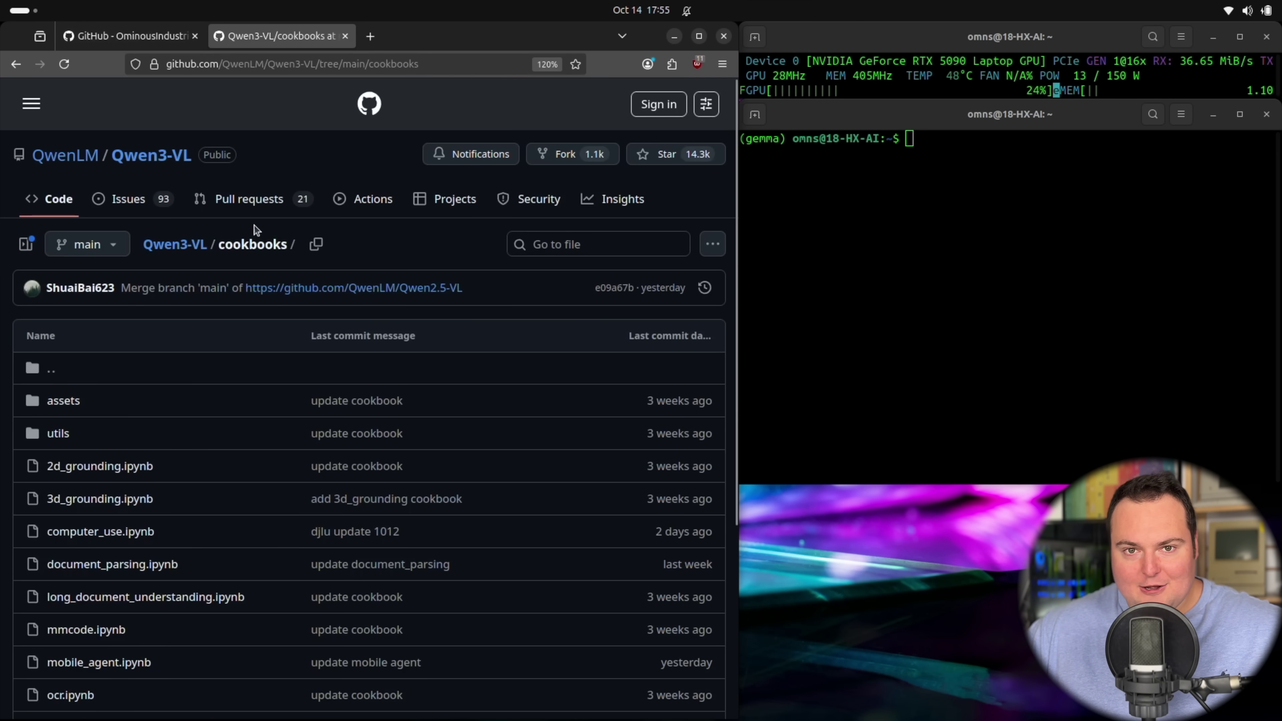
{"action": "scroll", "coordinate": [299, 190], "scroll_direction": "down", "scroll_amount": 2}
{"action": "mouse_move", "coordinate": [300, 188]}
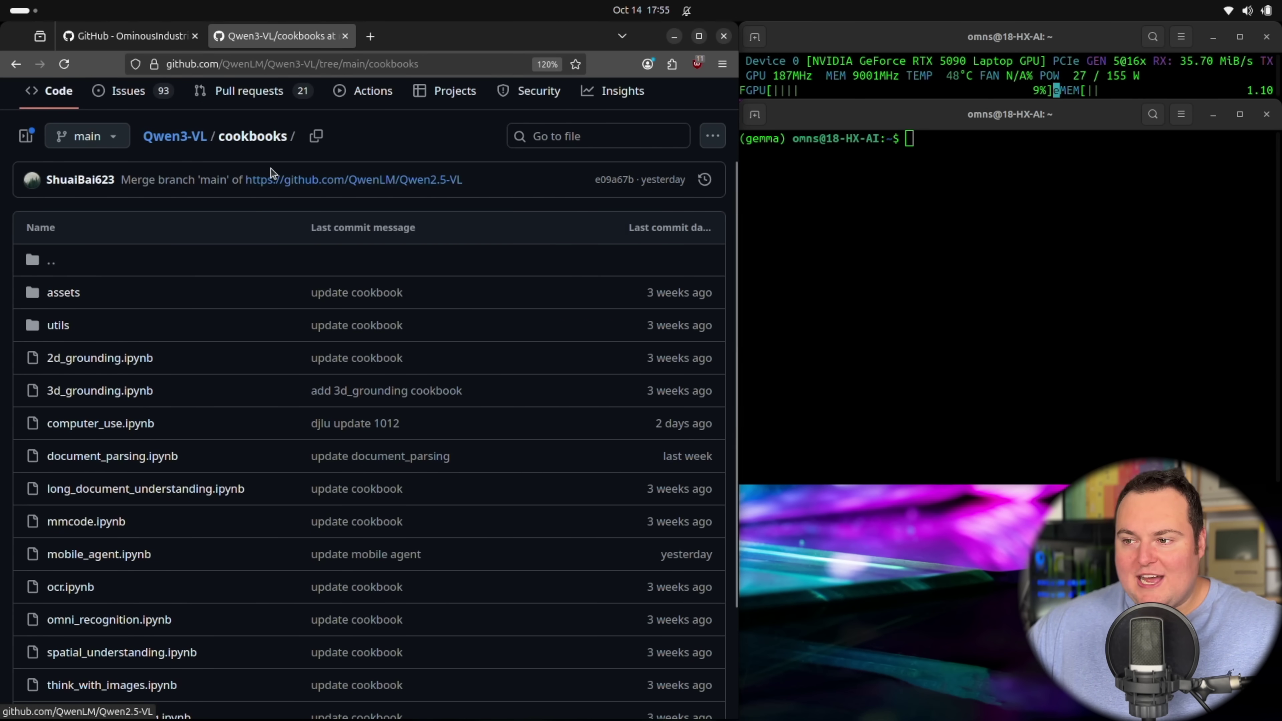
{"action": "scroll", "coordinate": [253, 176], "scroll_direction": "up", "scroll_amount": 2}
{"action": "scroll", "coordinate": [229, 295], "scroll_direction": "down", "scroll_amount": 4}
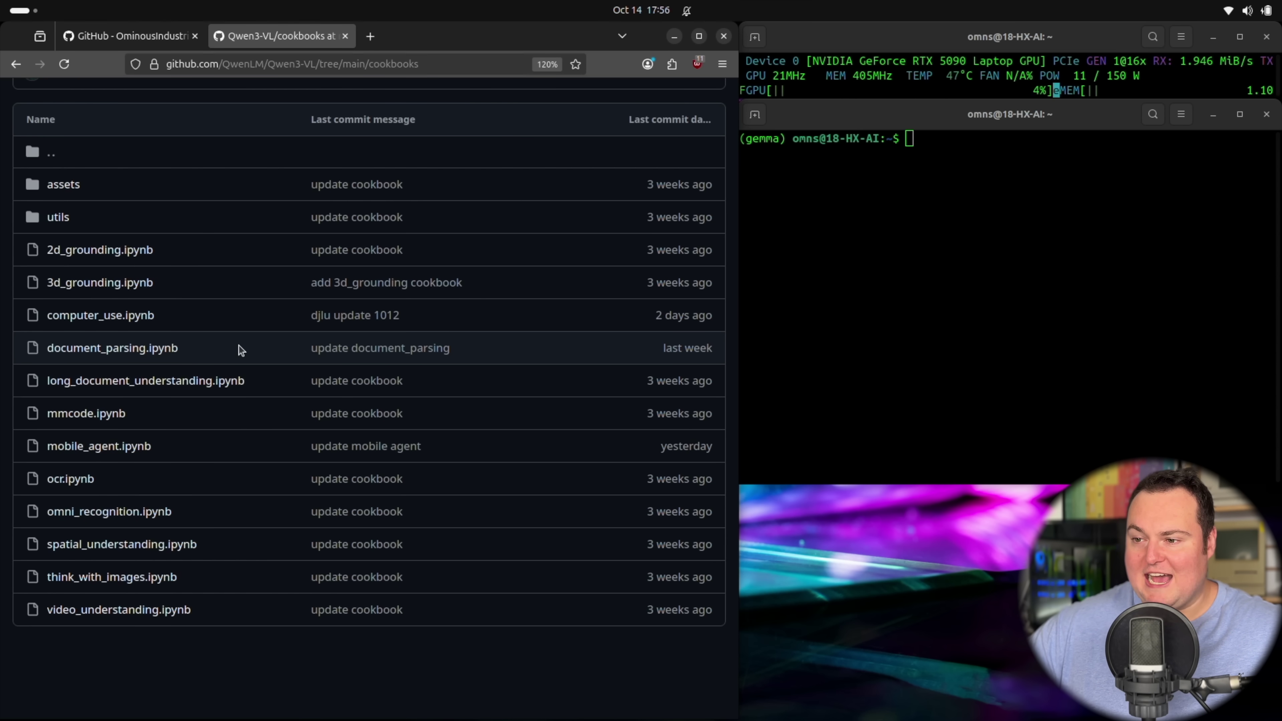
{"action": "scroll", "coordinate": [275, 341], "scroll_direction": "up", "scroll_amount": 4}
{"action": "scroll", "coordinate": [223, 283], "scroll_direction": "down", "scroll_amount": 4}
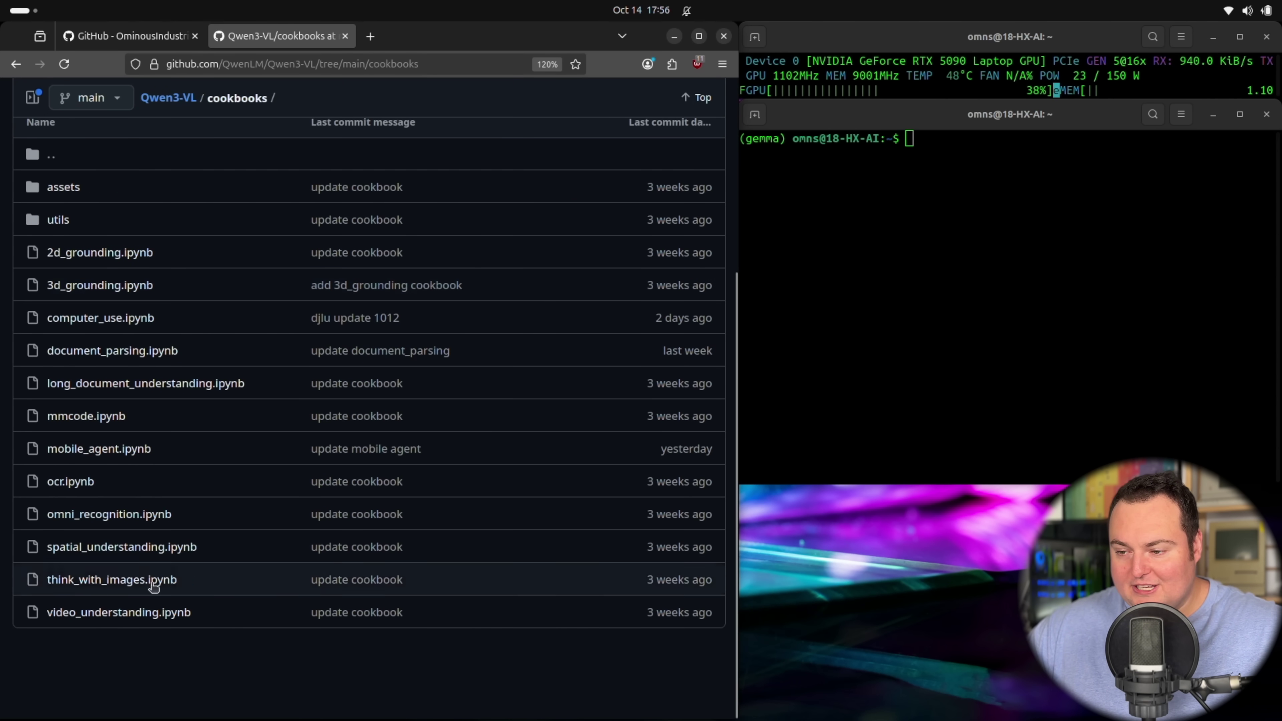
{"action": "scroll", "coordinate": [116, 340], "scroll_direction": "up", "scroll_amount": 4}
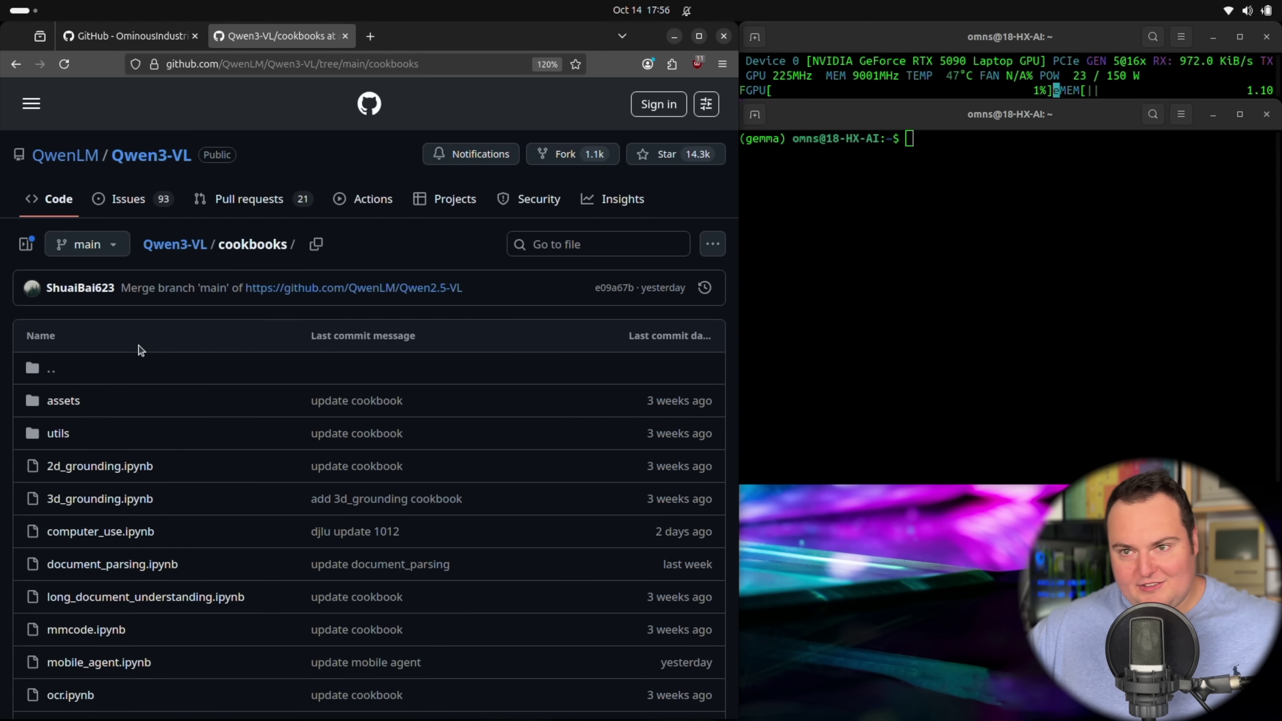
Close the Qwen3-VL cookbooks page and run the README's sudo apt update and sudo apt install adb commands.
{"action": "left_click", "coordinate": [344, 35]}
{"action": "scroll", "coordinate": [386, 172], "scroll_direction": "up", "scroll_amount": 5}
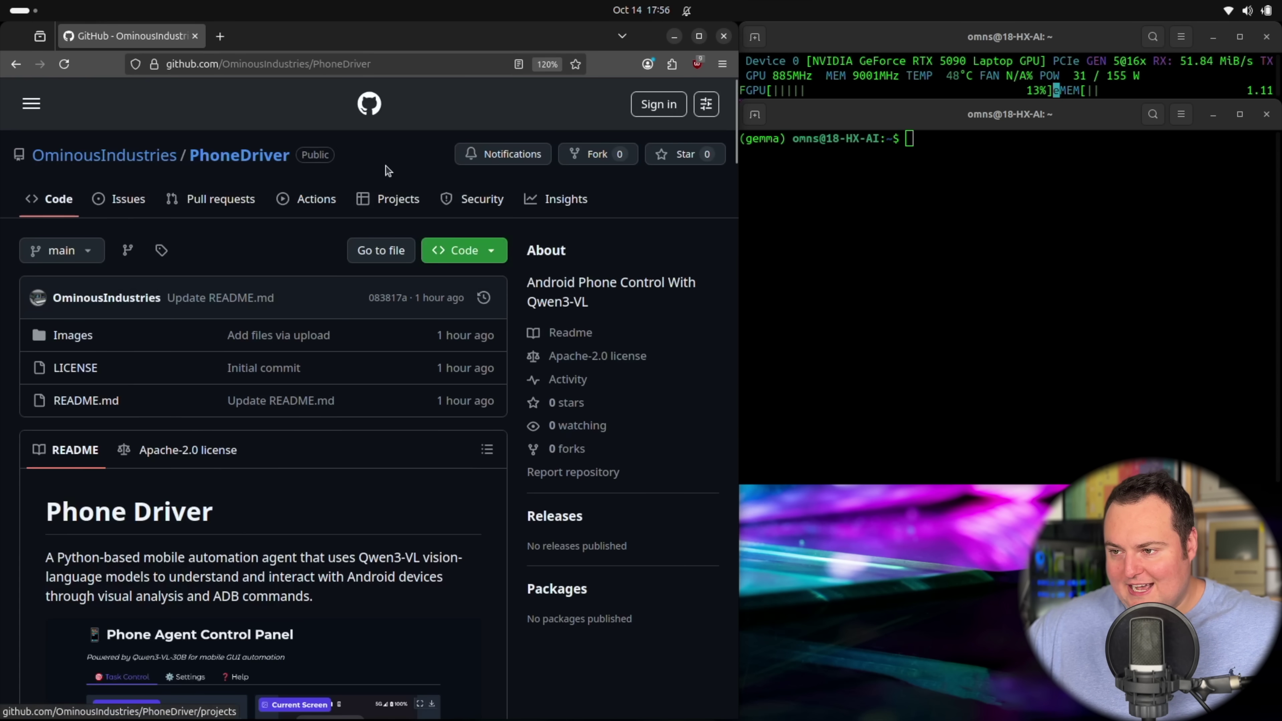
{"action": "scroll", "coordinate": [387, 172], "scroll_direction": "down", "scroll_amount": 5}
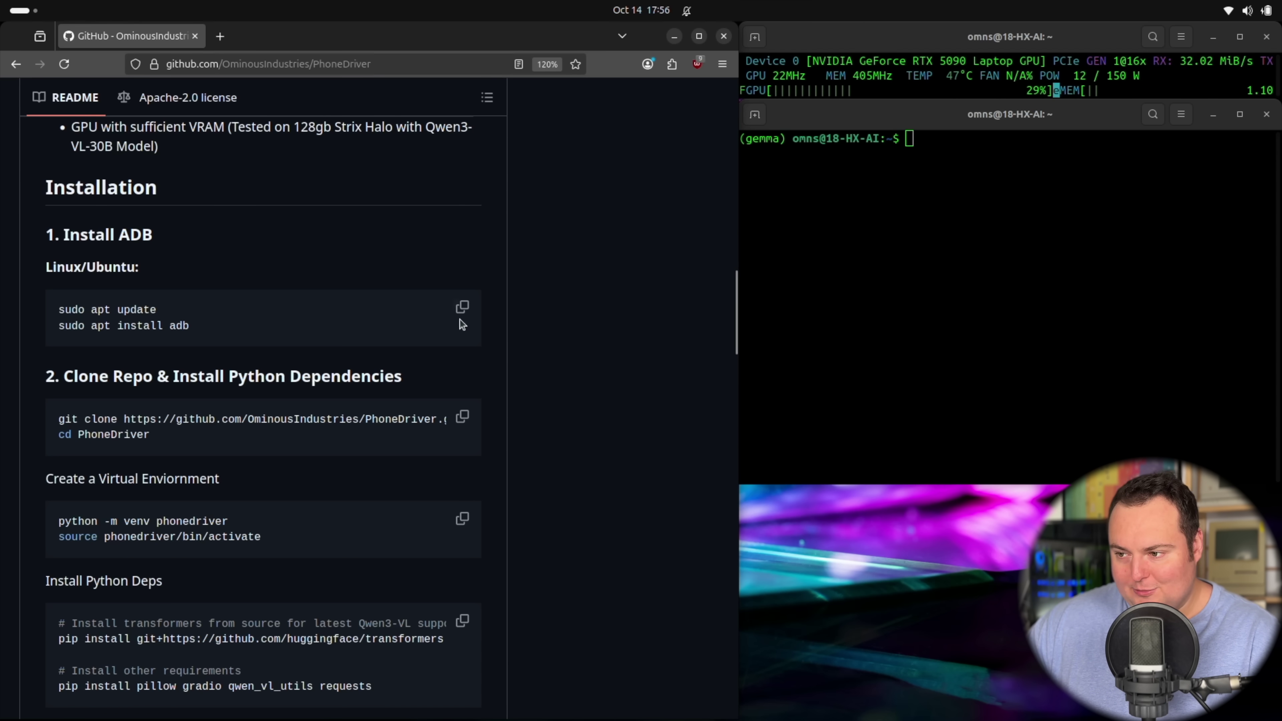
{"action": "left_click", "coordinate": [462, 306]}
{"action": "left_click", "coordinate": [1100, 165]}
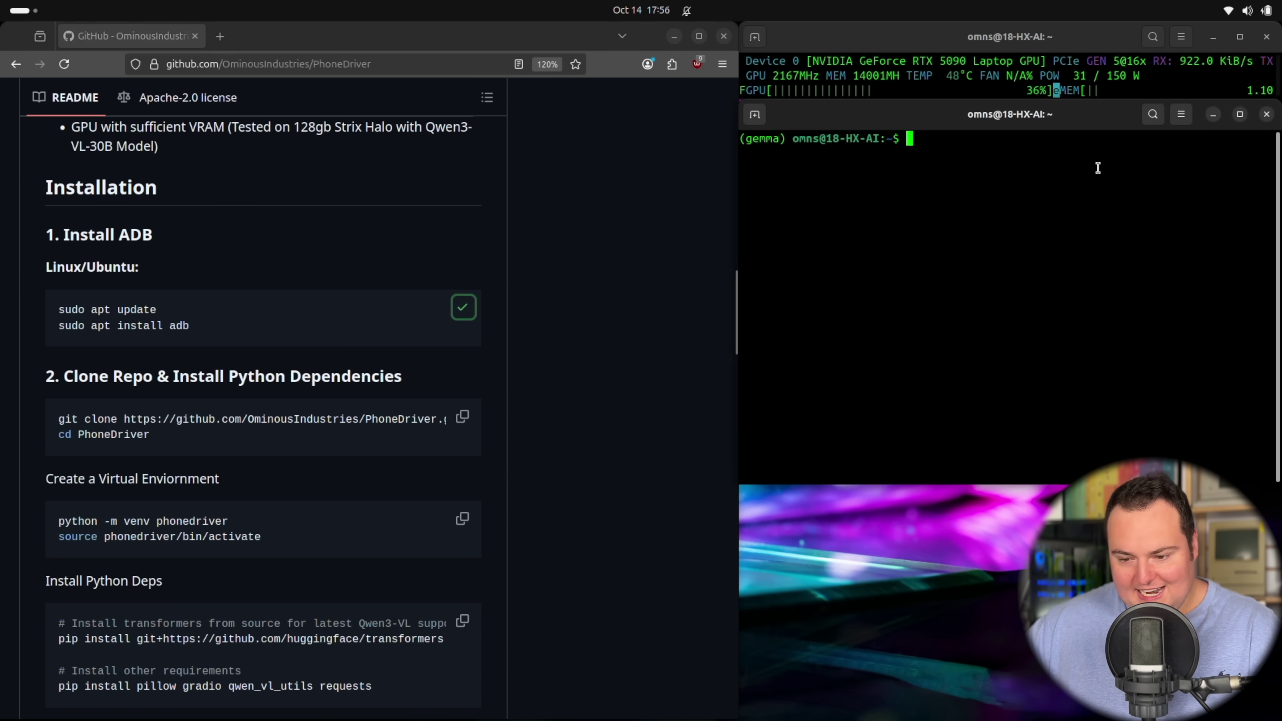
{"action": "key", "text": "ctrl+shift+v"}
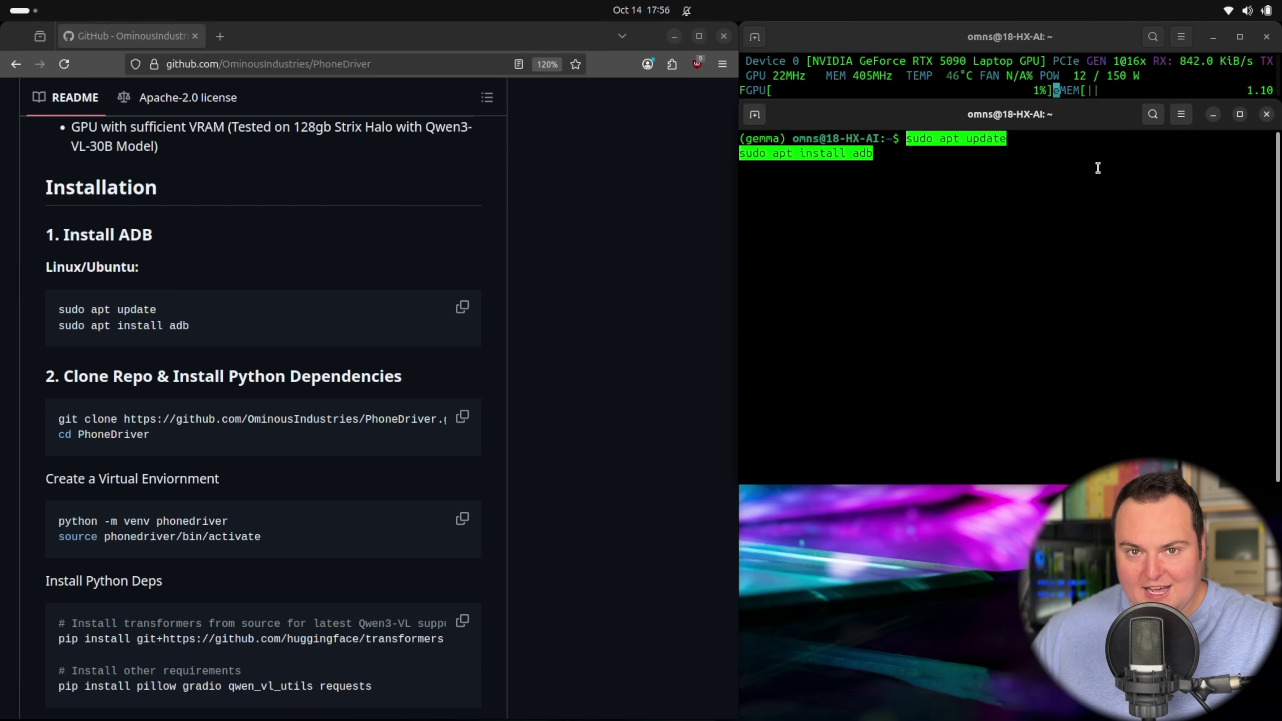
{"action": "key", "text": "Return"}
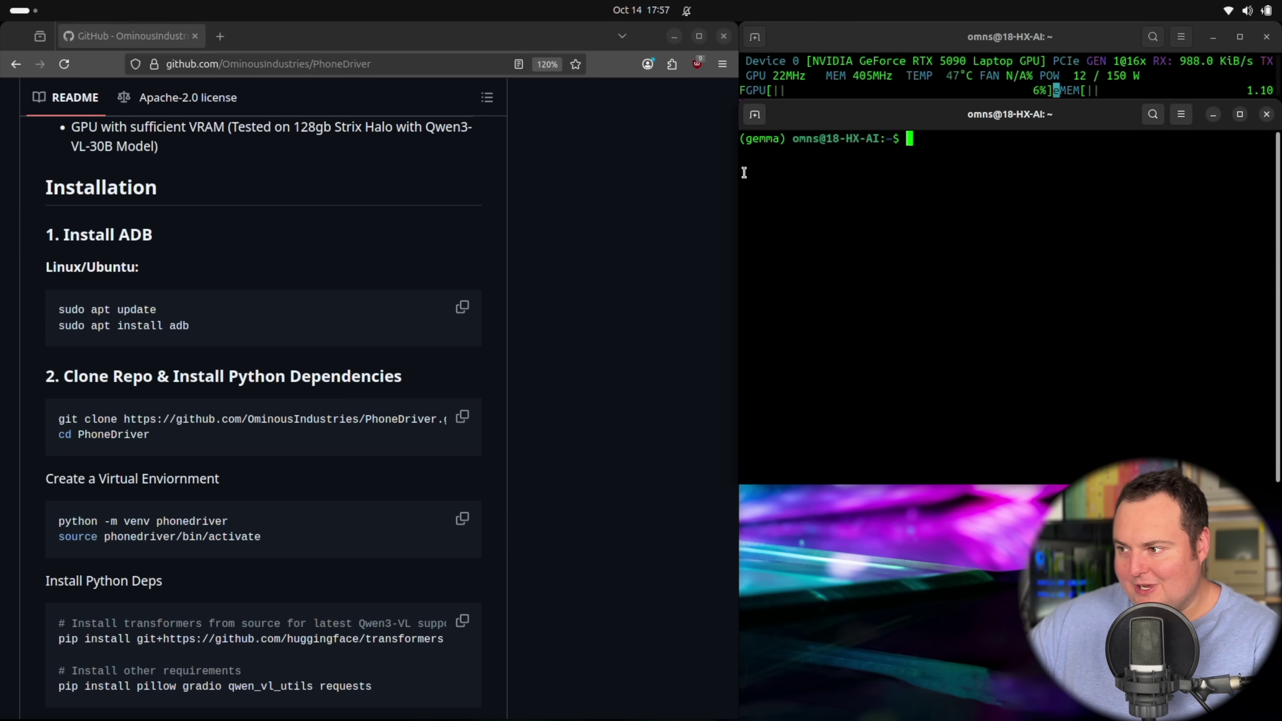
Clone the PhoneDriver repository and cd into it using the README's git clone commands.
{"action": "left_click", "coordinate": [462, 417]}
{"action": "left_click", "coordinate": [1003, 160]}
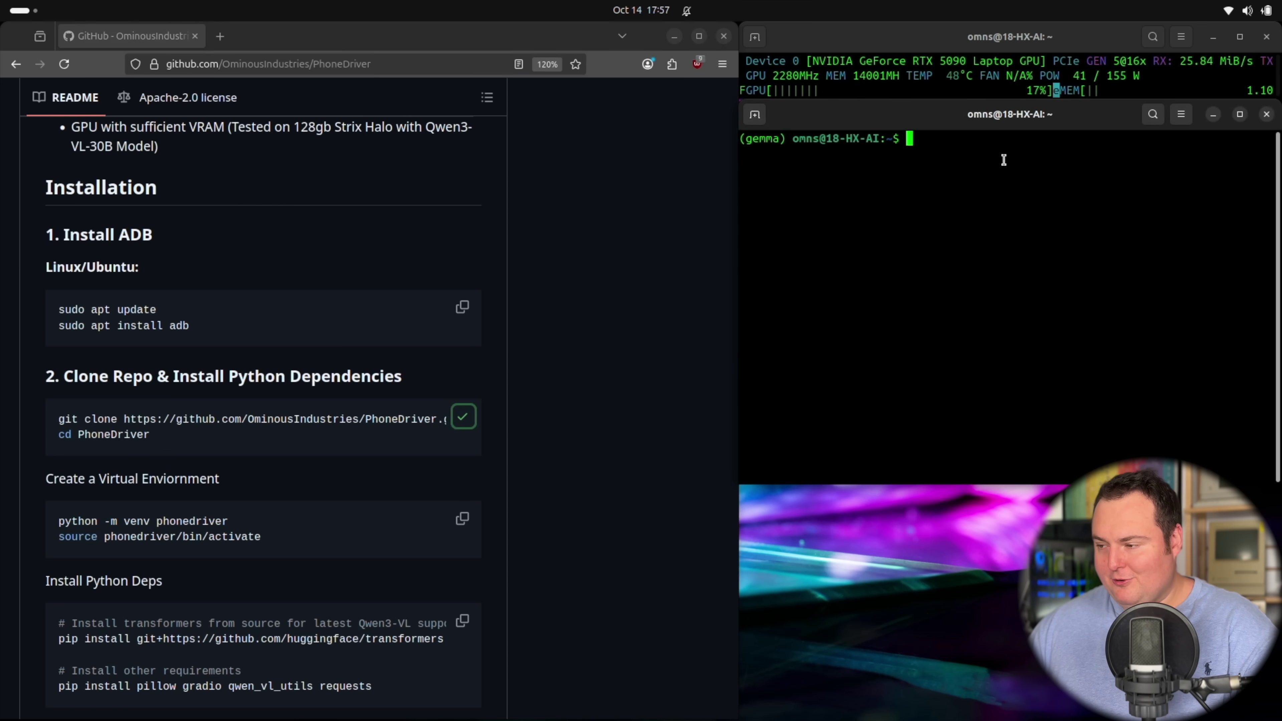
{"action": "key", "text": "ctrl+shift+v"}
{"action": "key", "text": "Return"}
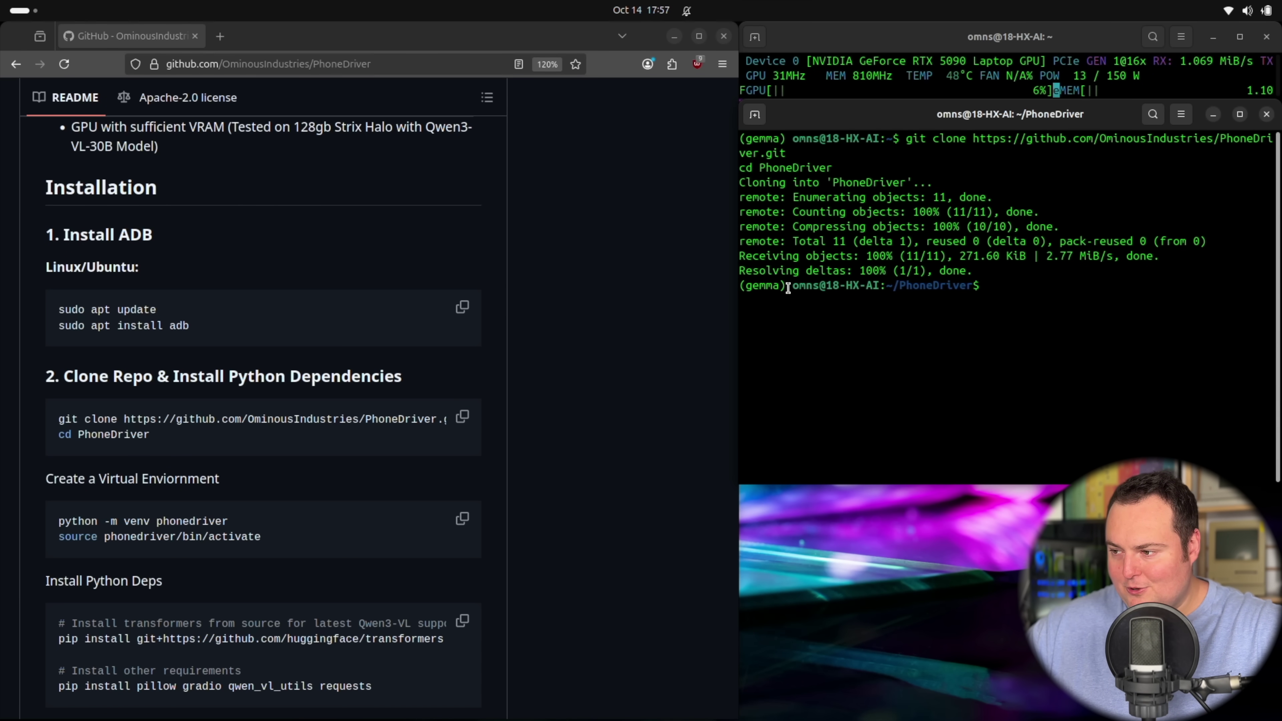
Mark the (gemma) environment name in the prompt and look over the clone output.
{"action": "left_click_drag", "start_coordinate": [786, 285], "coordinate": [721, 290]}
{"action": "left_click", "coordinate": [764, 301]}
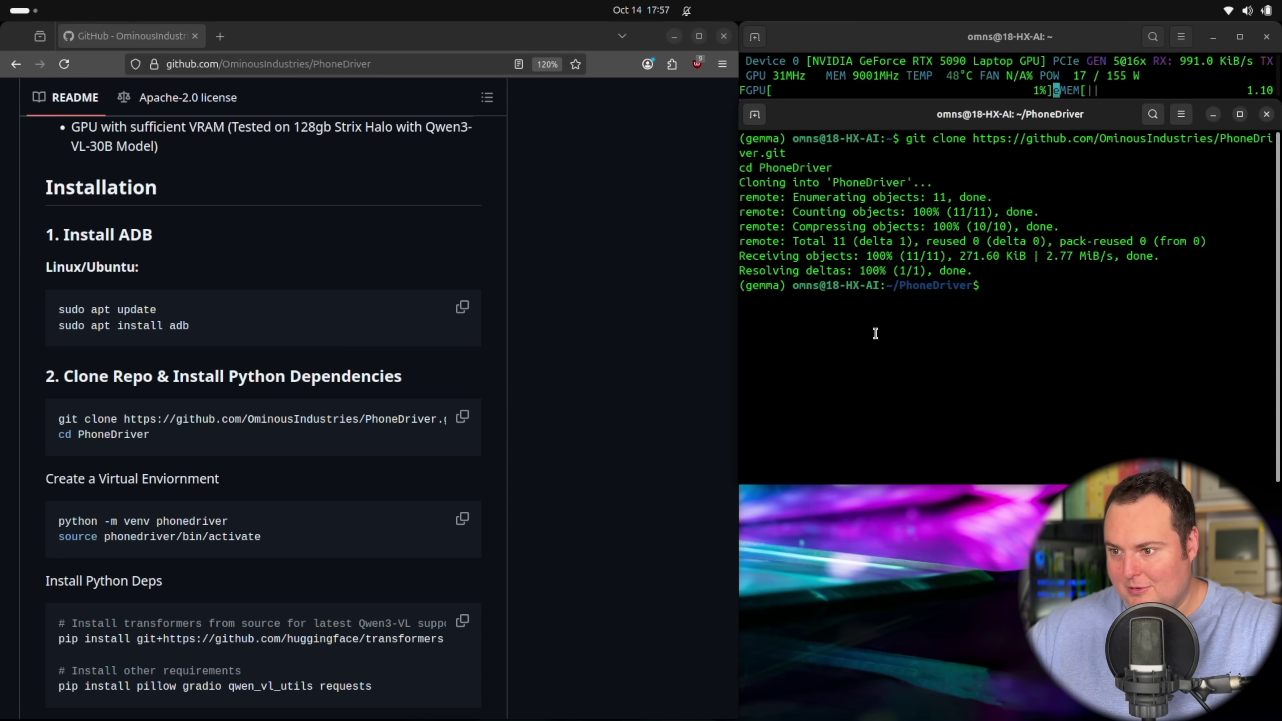
{"action": "scroll", "coordinate": [10, 425], "scroll_direction": "down", "scroll_amount": 2}
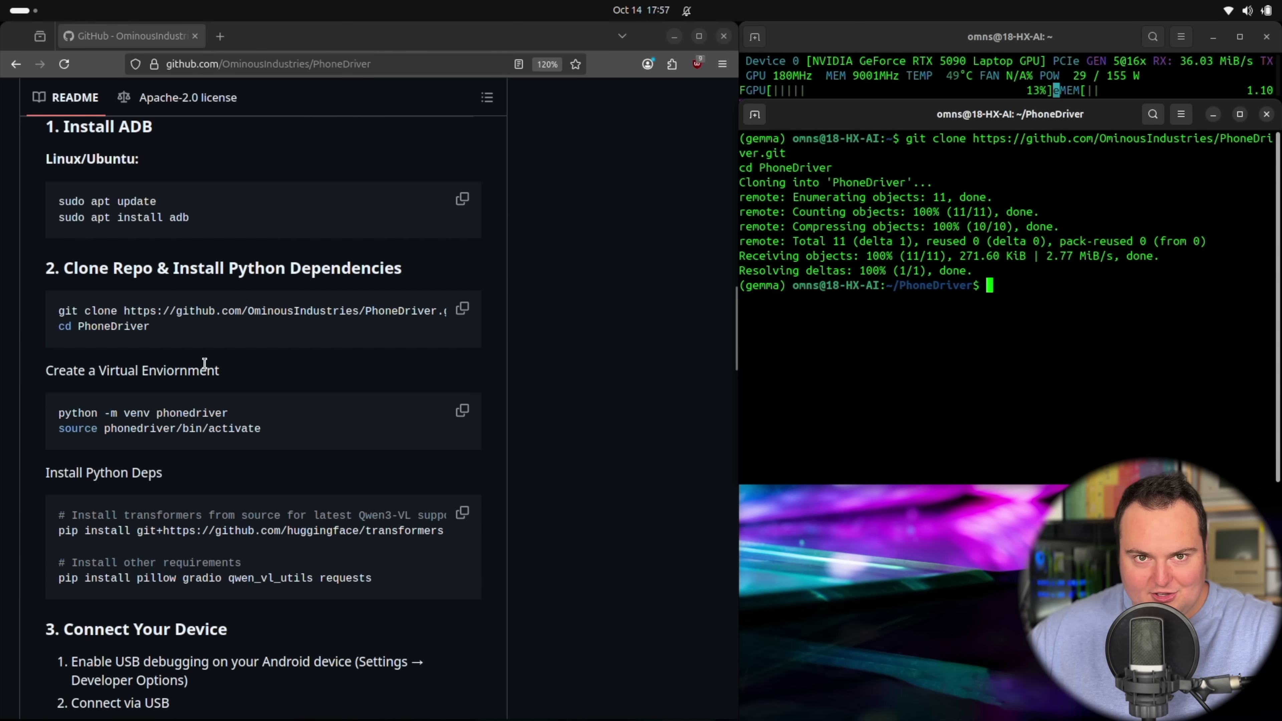
{"action": "scroll", "coordinate": [205, 366], "scroll_direction": "up", "scroll_amount": 4}
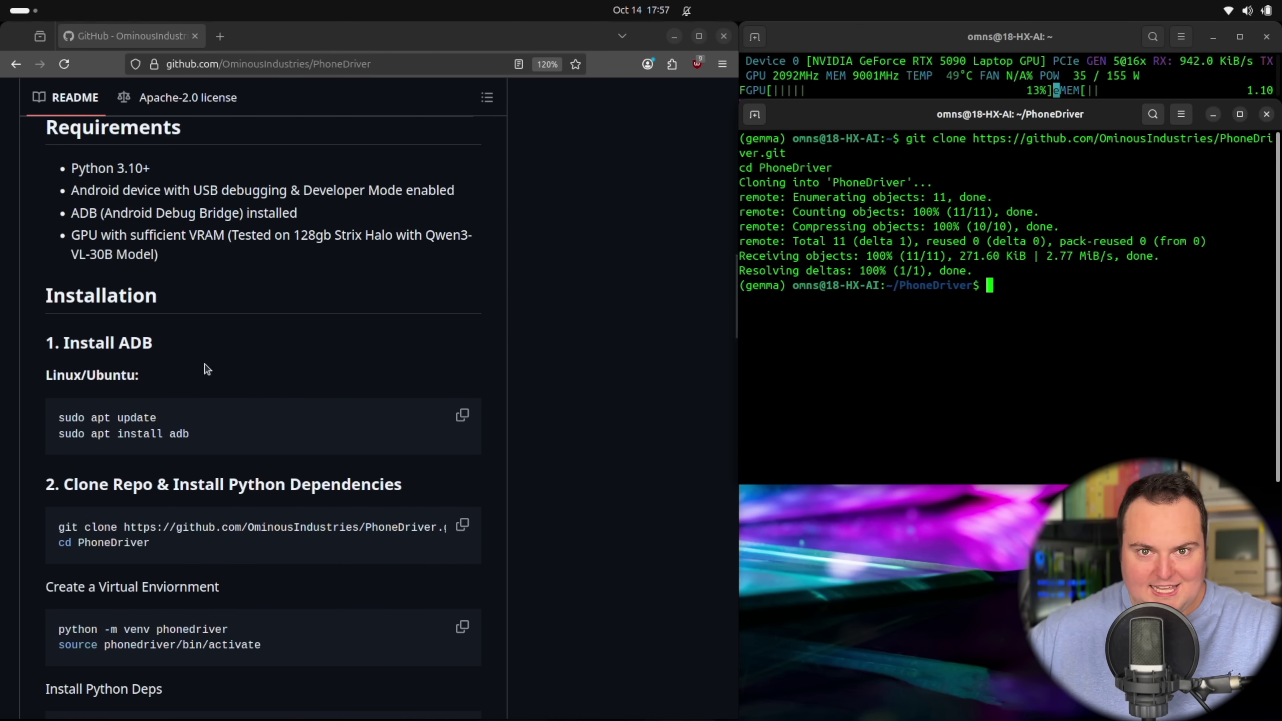
{"action": "scroll", "coordinate": [206, 368], "scroll_direction": "down", "scroll_amount": 6}
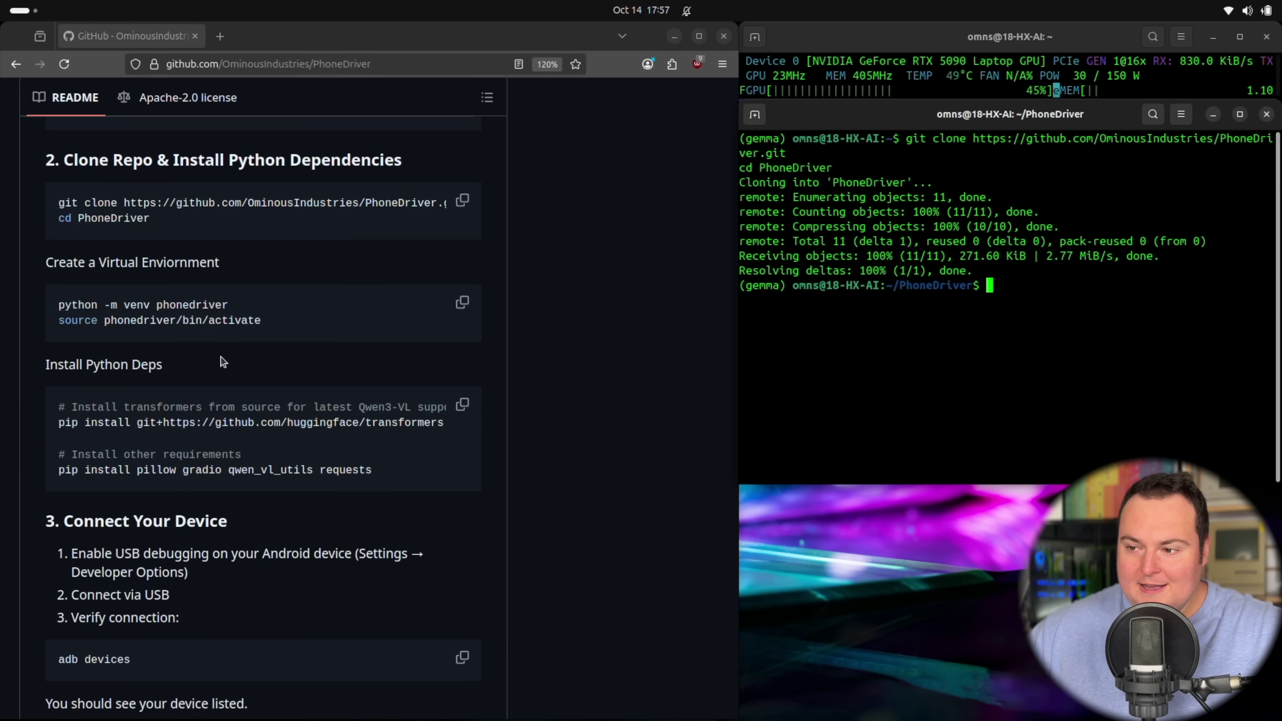
{"action": "left_click", "coordinate": [113, 487]}
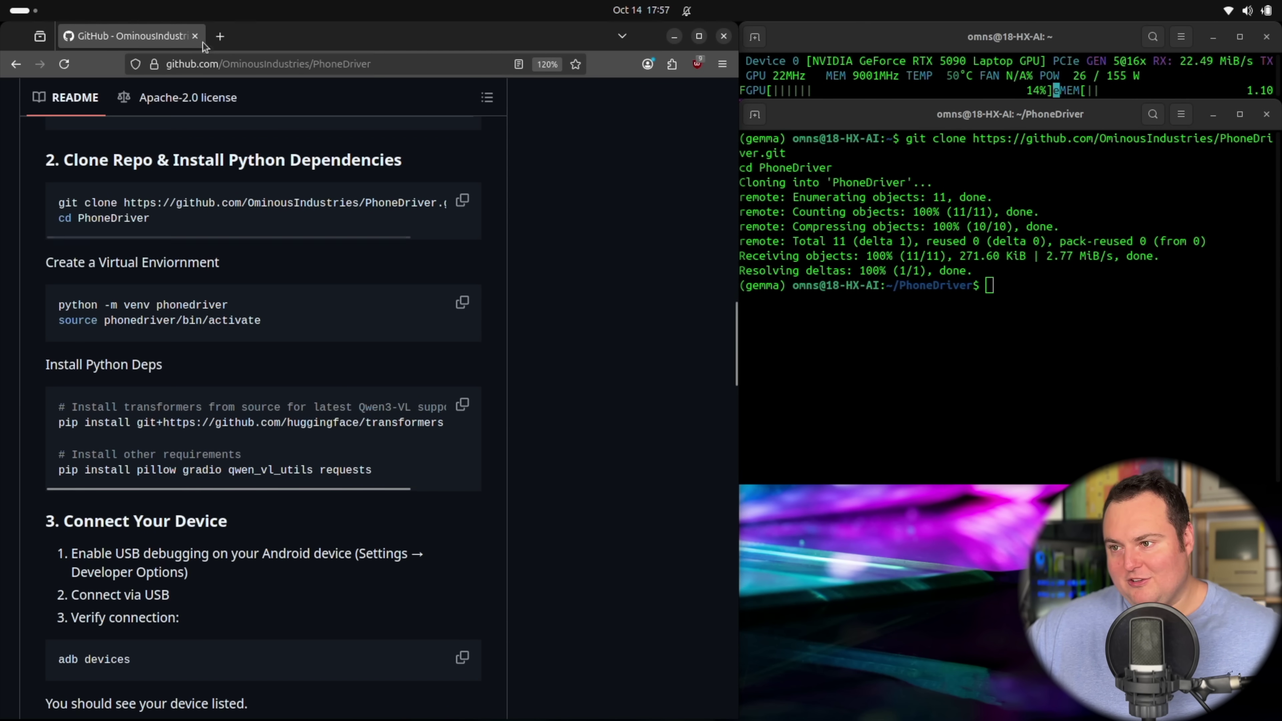
Search 'qwen3 vl' in a new tab and open the Qwen3-VL-30B-A3B-Instruct Hugging Face page.
{"action": "key", "text": "ctrl+t"}
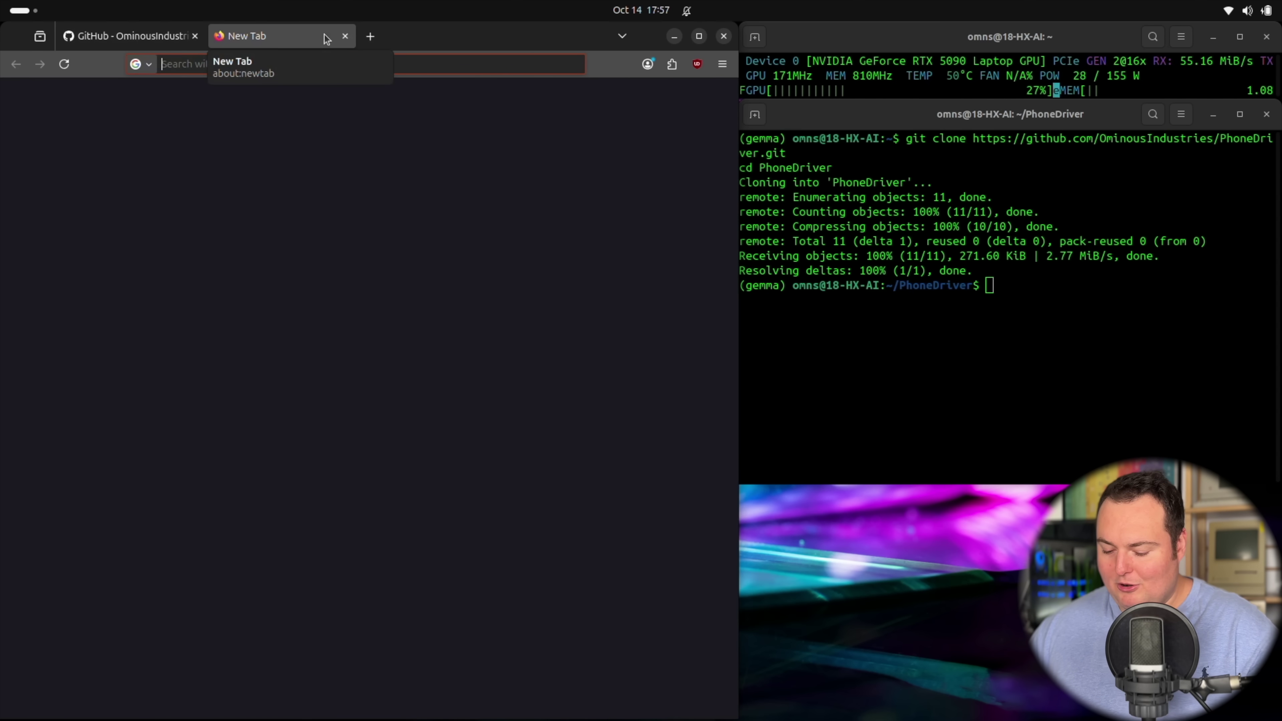
{"action": "type", "text": "qwen3 vl"}
{"action": "key", "text": "Return"}
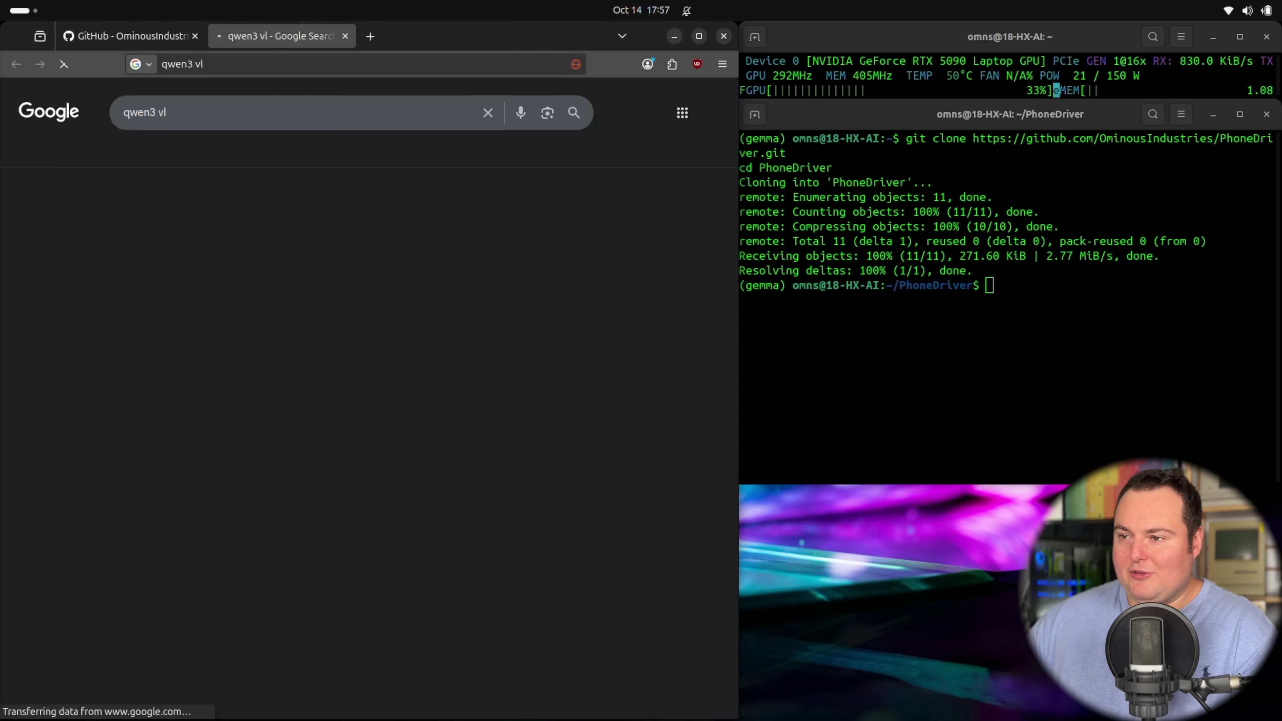
{"action": "left_click", "coordinate": [211, 351]}
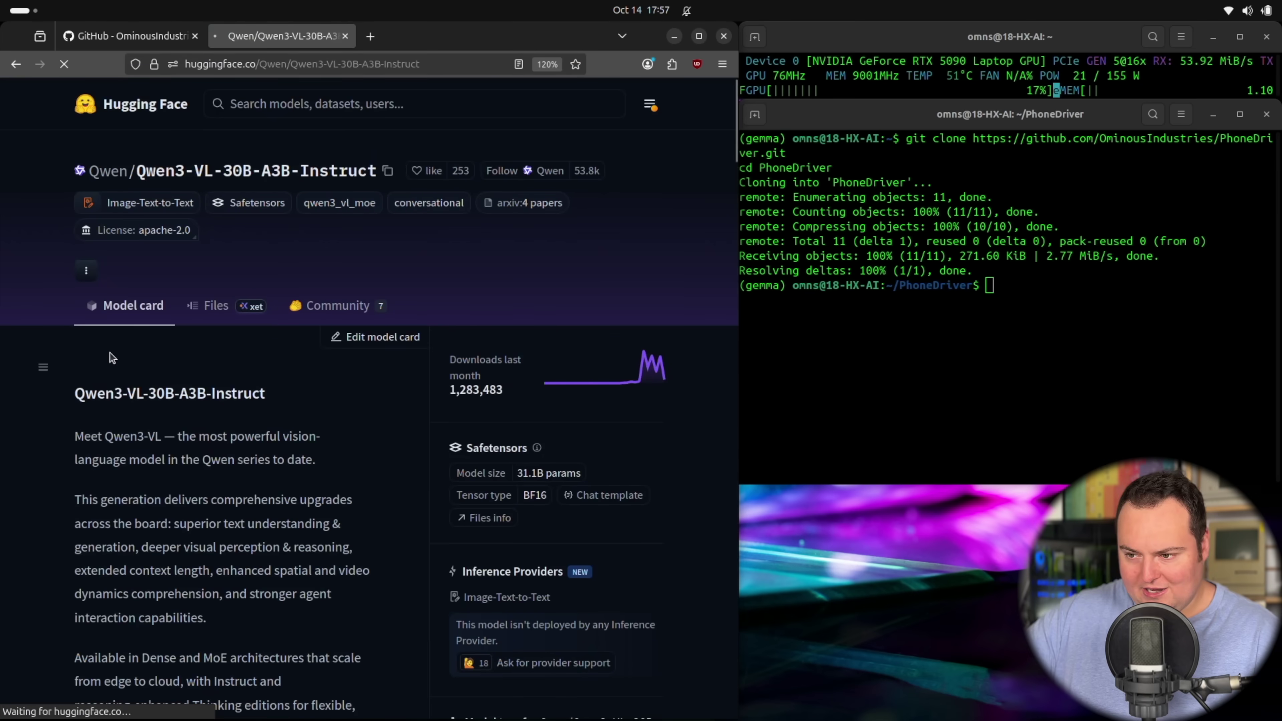
{"action": "scroll", "coordinate": [210, 310], "scroll_direction": "down", "scroll_amount": 7}
{"action": "scroll", "coordinate": [211, 310], "scroll_direction": "down", "scroll_amount": 15}
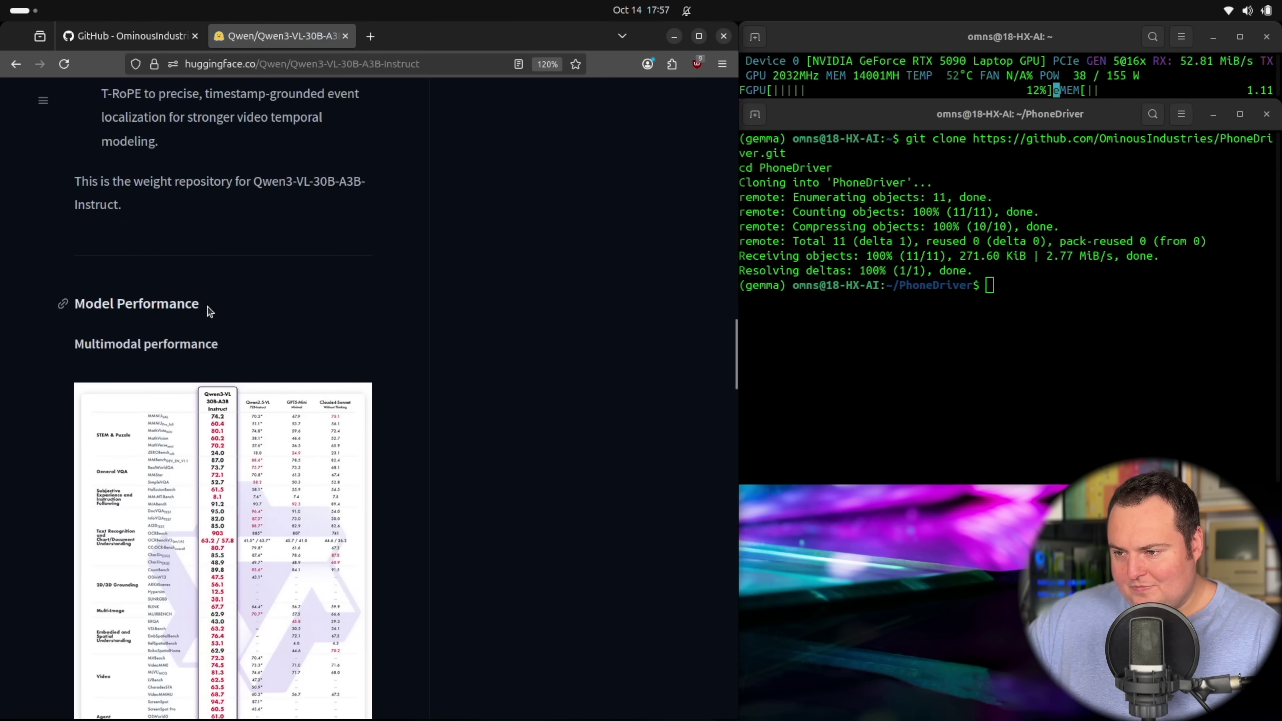
{"action": "scroll", "coordinate": [207, 309], "scroll_direction": "down", "scroll_amount": 15}
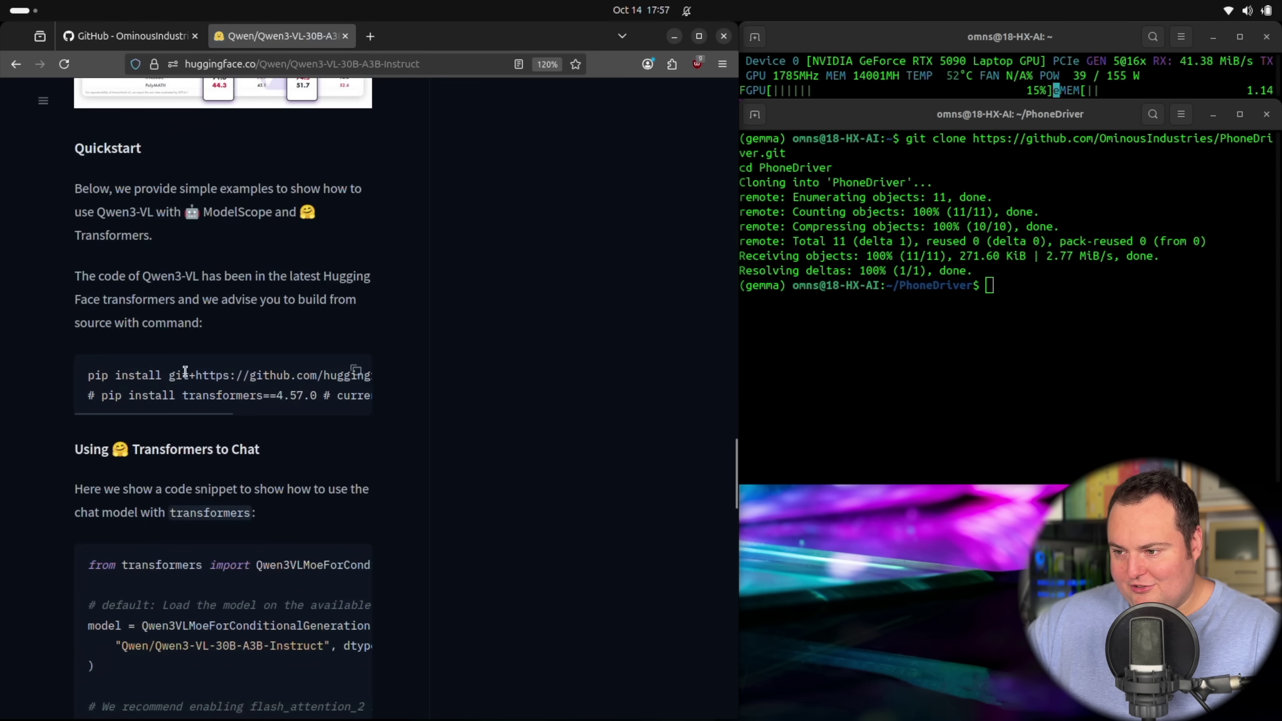
Run the Quickstart's pip install of transformers from source in the PhoneDriver terminal.
{"action": "left_click", "coordinate": [356, 372]}
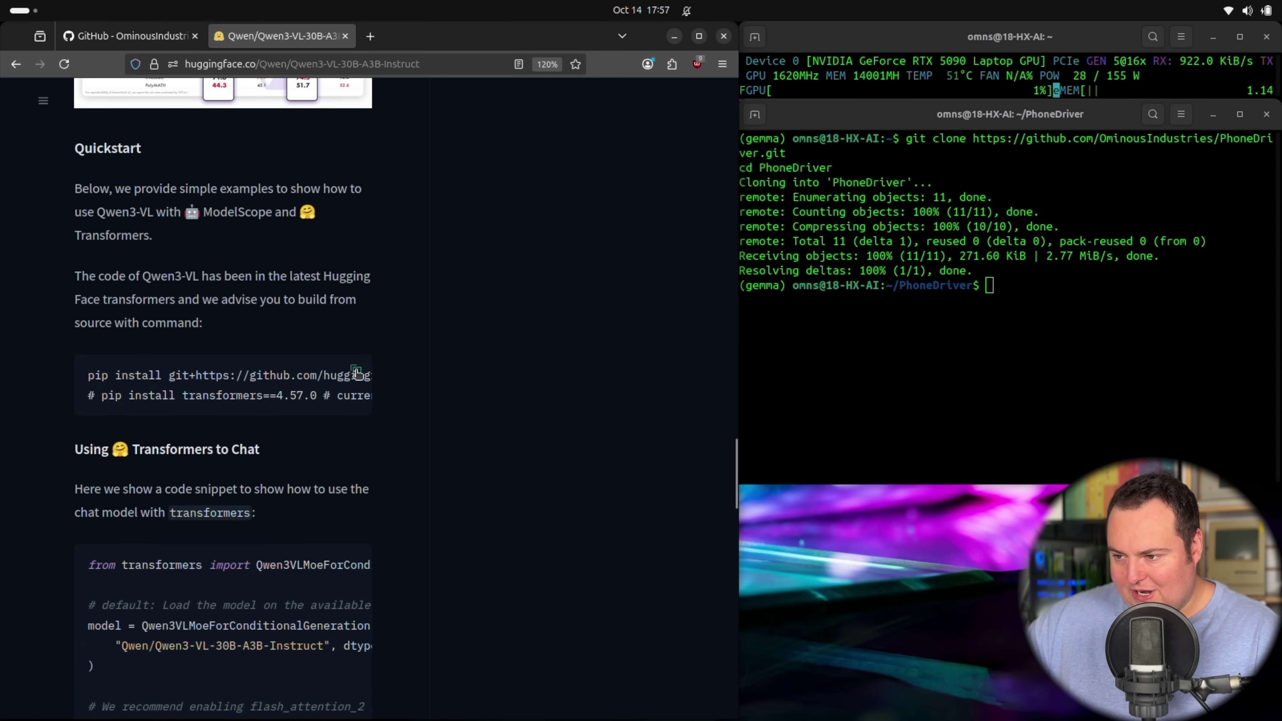
{"action": "left_click", "coordinate": [1160, 351]}
{"action": "key", "text": "ctrl+shift+v"}
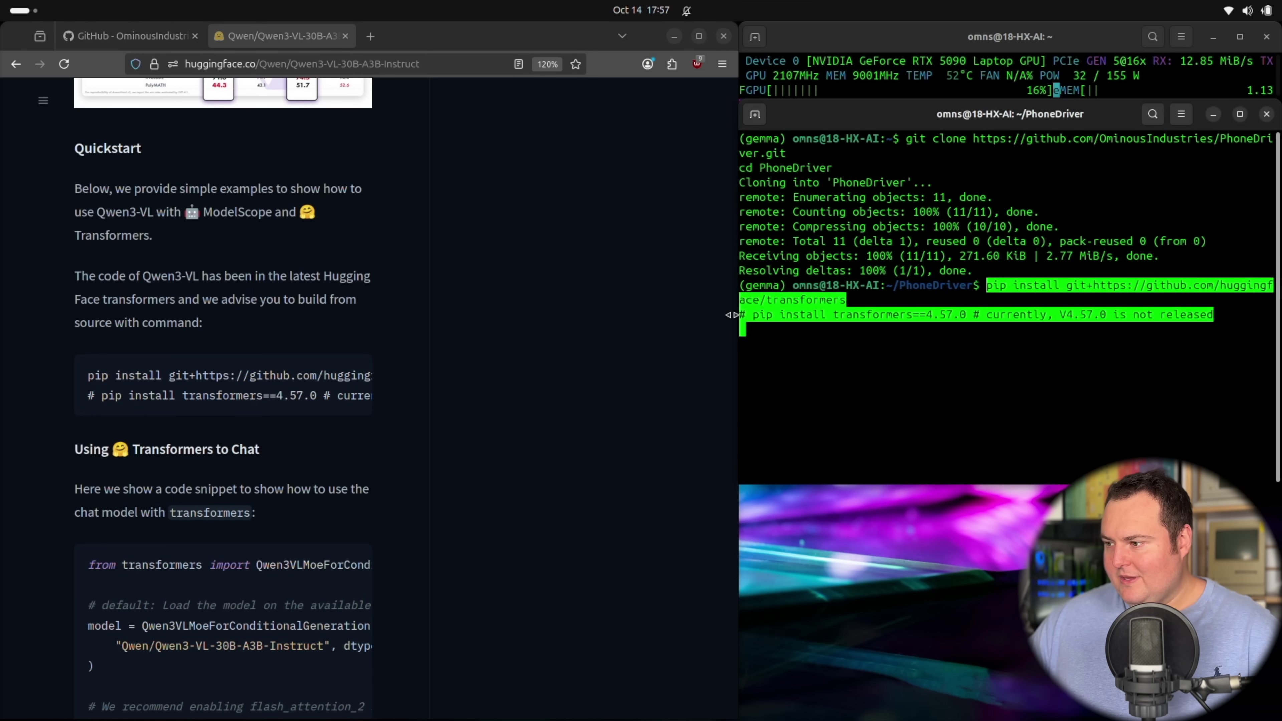
{"action": "key", "text": "Return"}
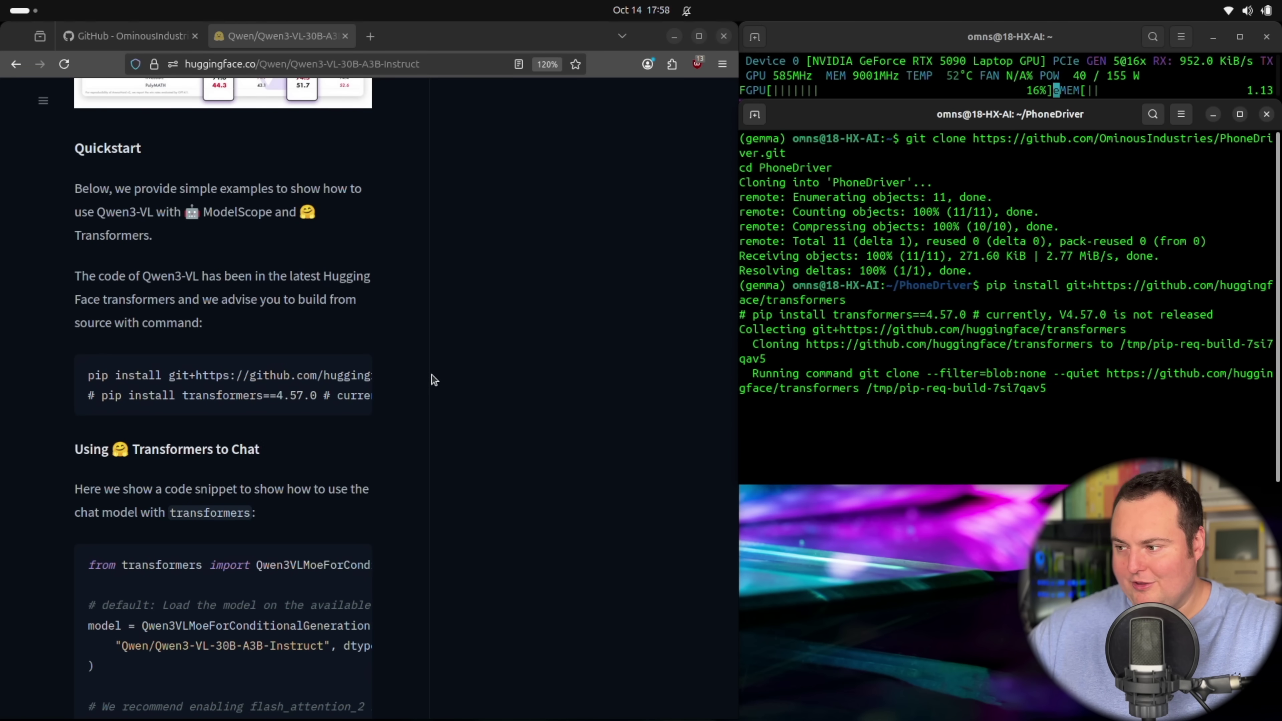
{"action": "left_click", "coordinate": [124, 35]}
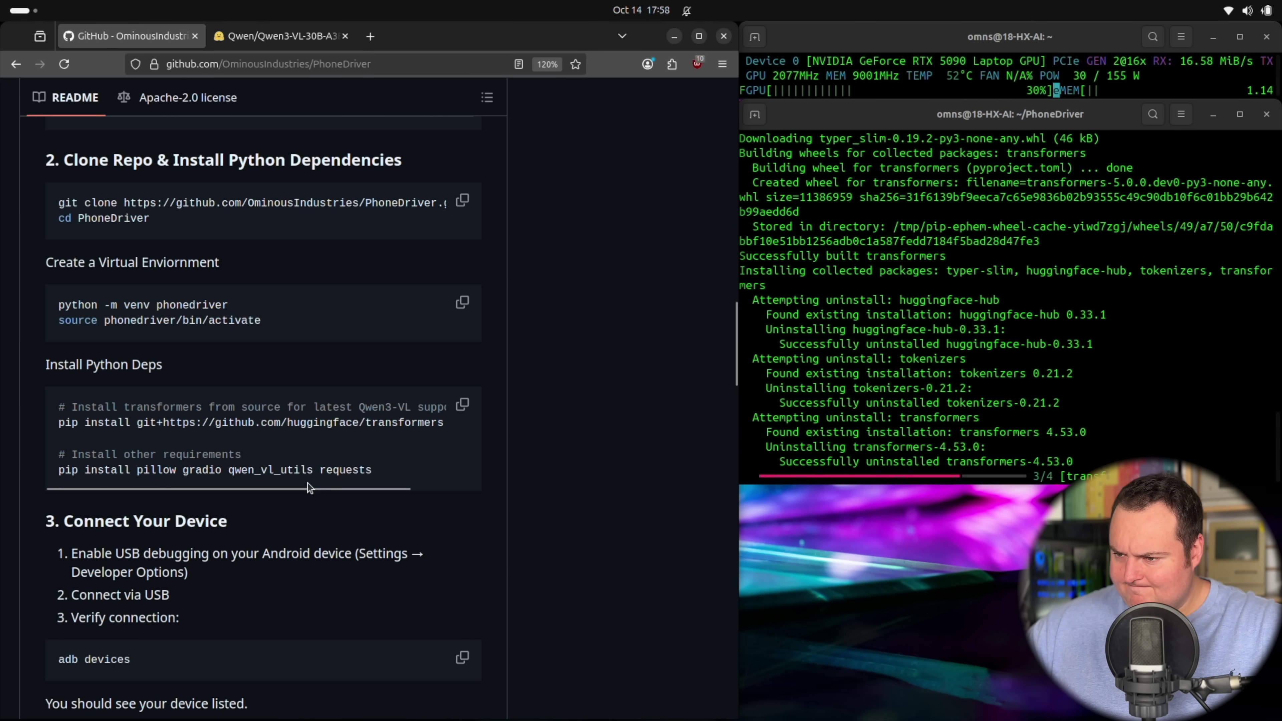
Look over the Qwen model page's instructions, then return to the GitHub PhoneDriver README.
{"action": "scroll", "coordinate": [310, 488], "scroll_direction": "right", "scroll_amount": 2}
{"action": "left_click_drag", "start_coordinate": [430, 423], "coordinate": [2, 420]}
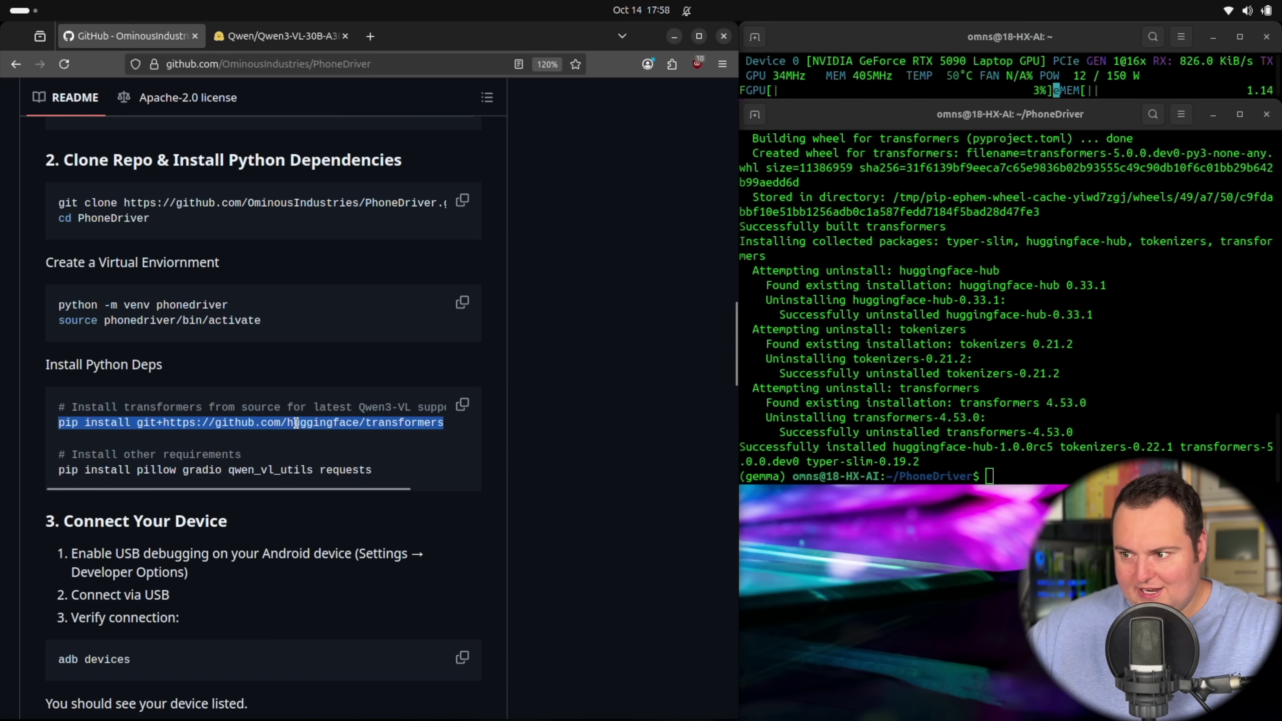
{"action": "left_click", "coordinate": [268, 28]}
{"action": "scroll", "coordinate": [467, 490], "scroll_direction": "up", "scroll_amount": 10}
{"action": "scroll", "coordinate": [466, 490], "scroll_direction": "up", "scroll_amount": 15}
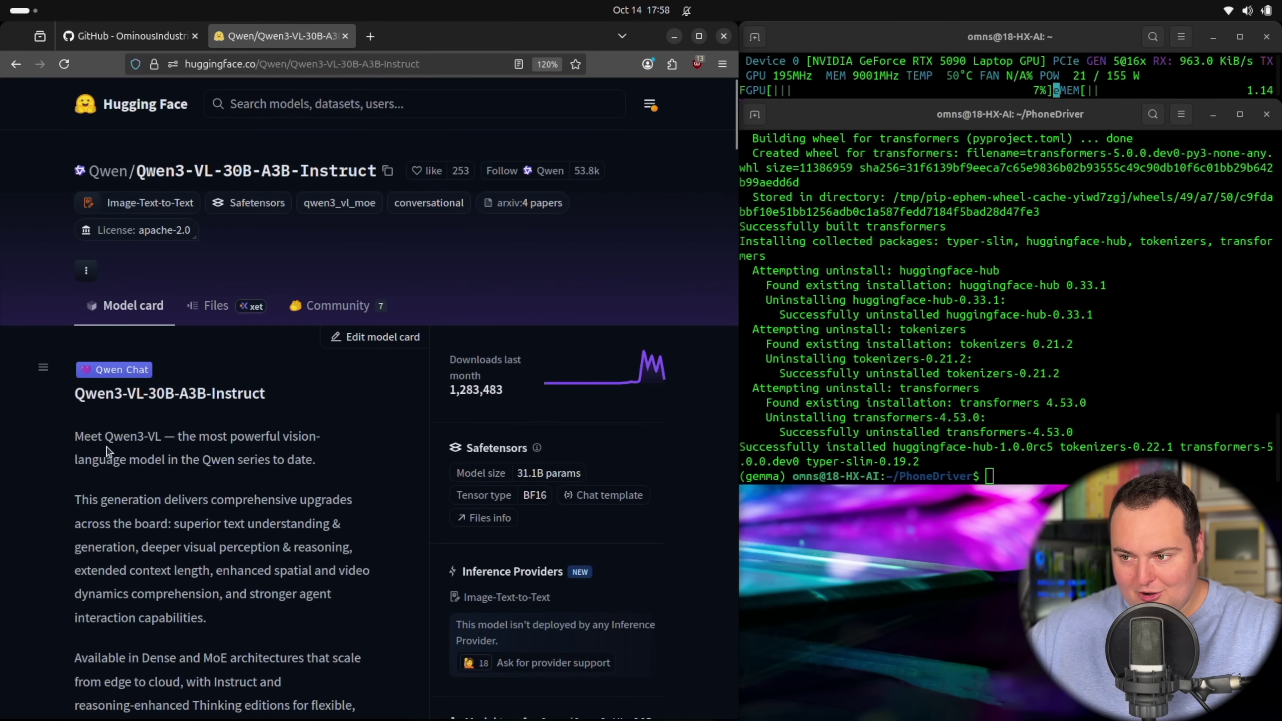
{"action": "scroll", "coordinate": [295, 383], "scroll_direction": "down", "scroll_amount": 20}
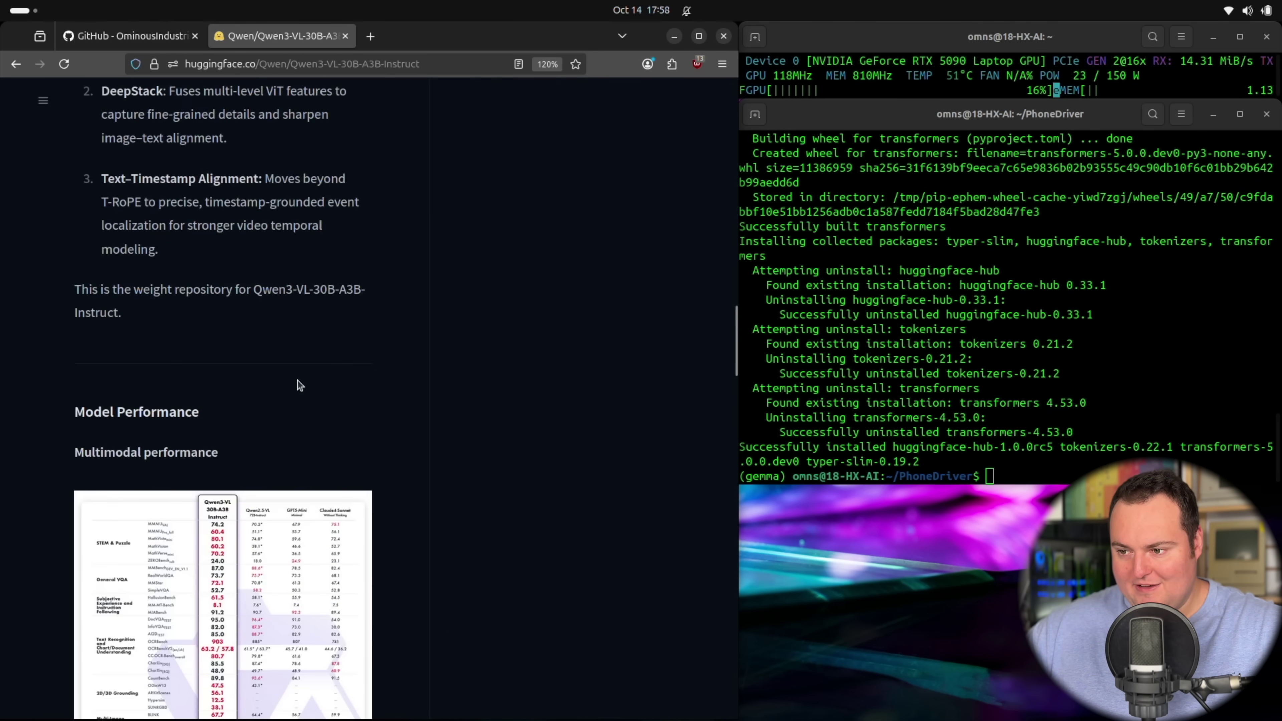
{"action": "scroll", "coordinate": [299, 384], "scroll_direction": "down", "scroll_amount": 10}
{"action": "scroll", "coordinate": [116, 417], "scroll_direction": "up", "scroll_amount": 5}
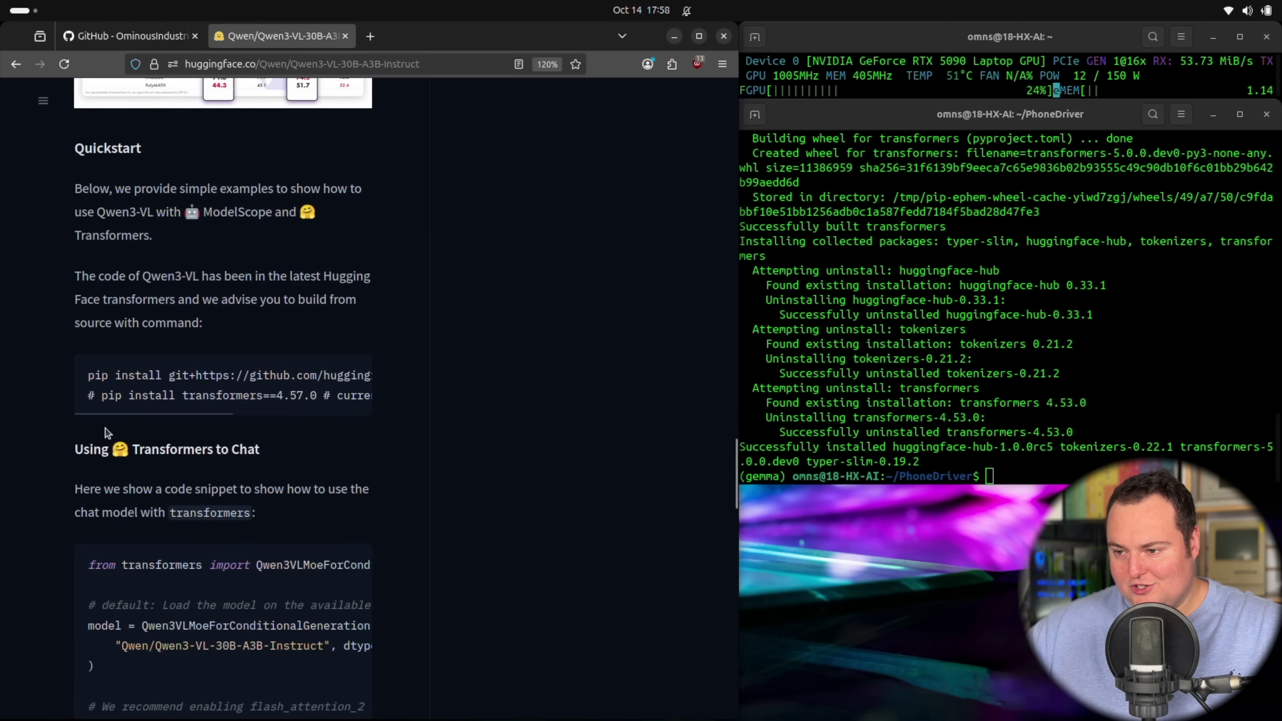
{"action": "scroll", "coordinate": [116, 418], "scroll_direction": "right", "scroll_amount": 5}
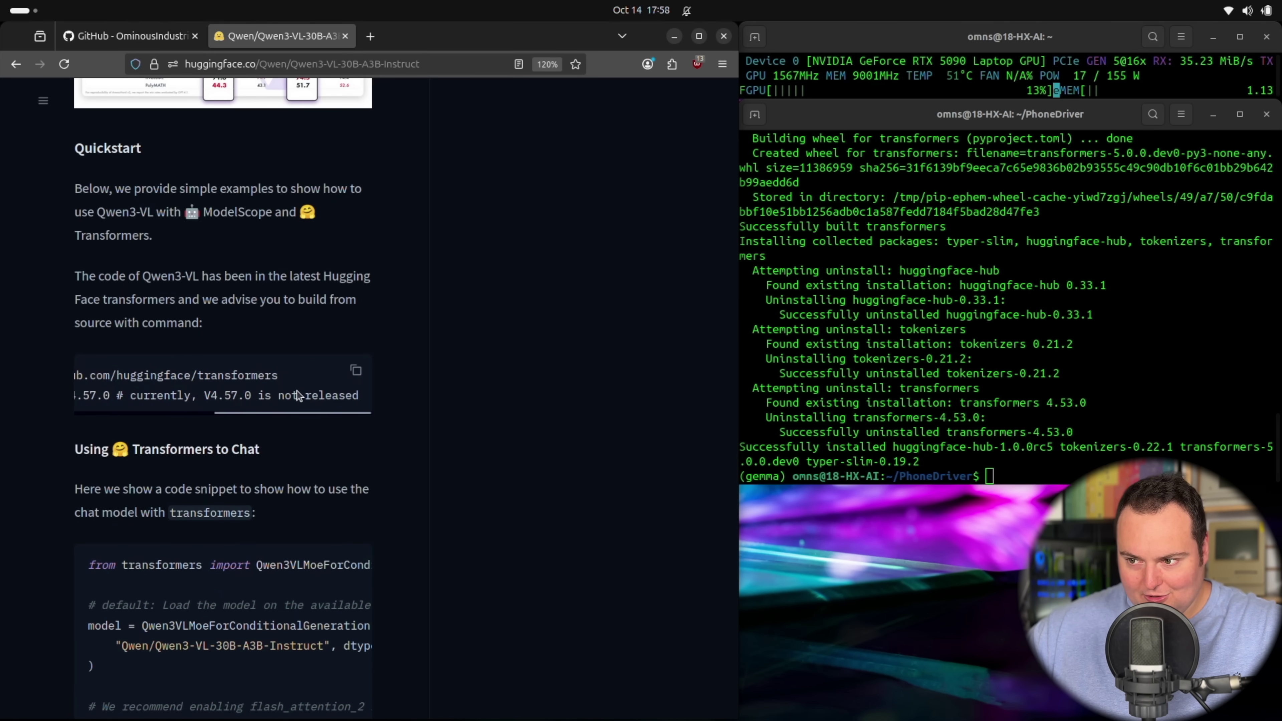
{"action": "scroll", "coordinate": [83, 417], "scroll_direction": "left", "scroll_amount": 5}
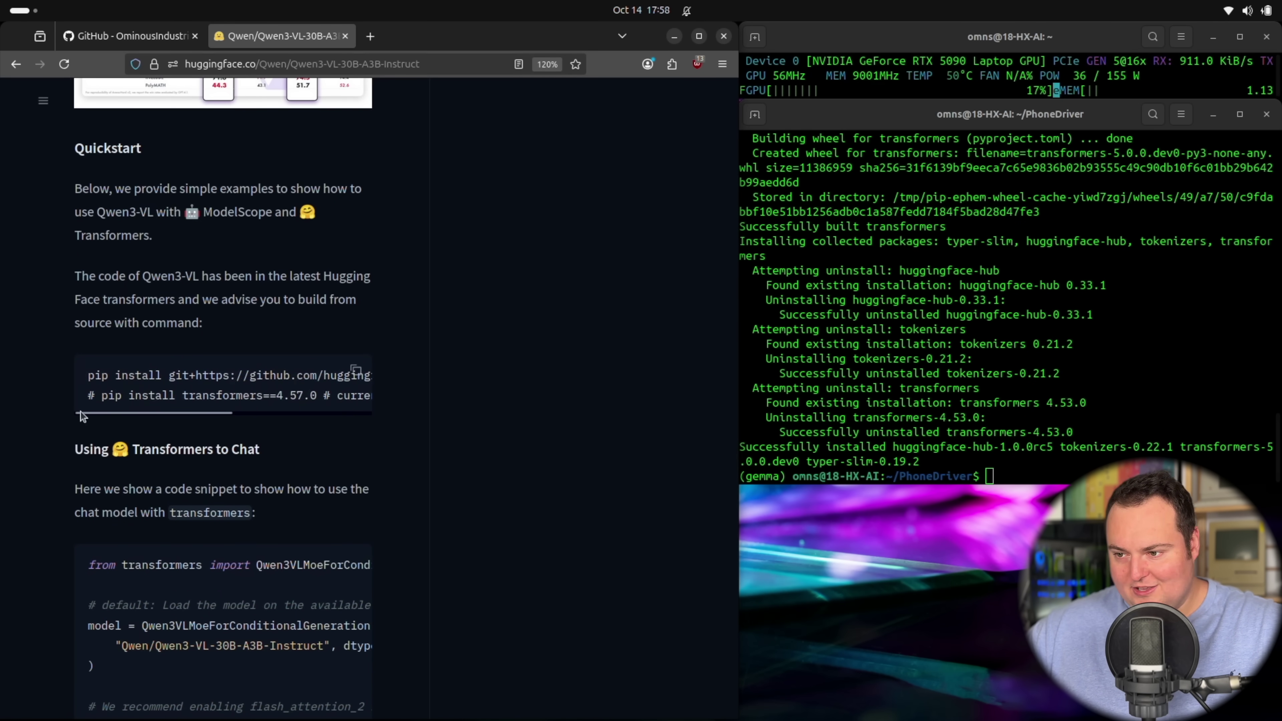
{"action": "left_click", "coordinate": [122, 35]}
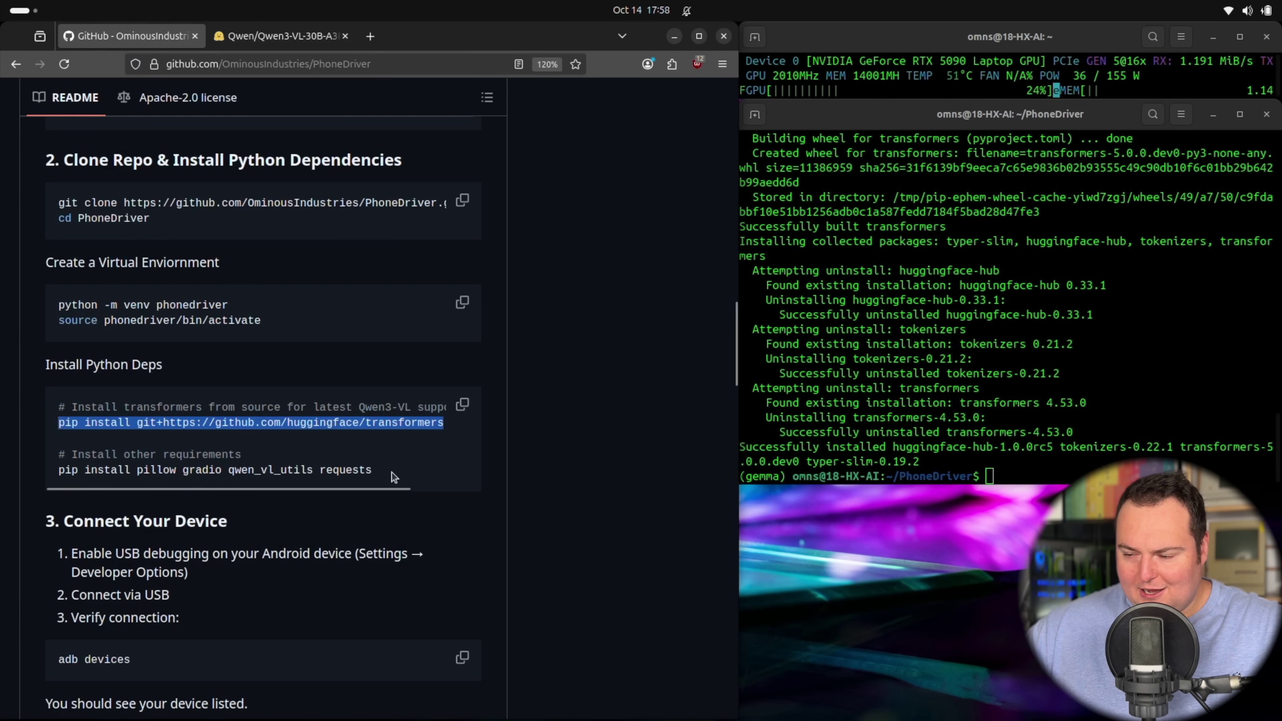
Copy and run 'pip install pillow gradio qwen_vl_utils requests' in the terminal.
{"action": "left_click_drag", "start_coordinate": [372, 470], "coordinate": [50, 475]}
{"action": "right_click", "coordinate": [69, 469]}
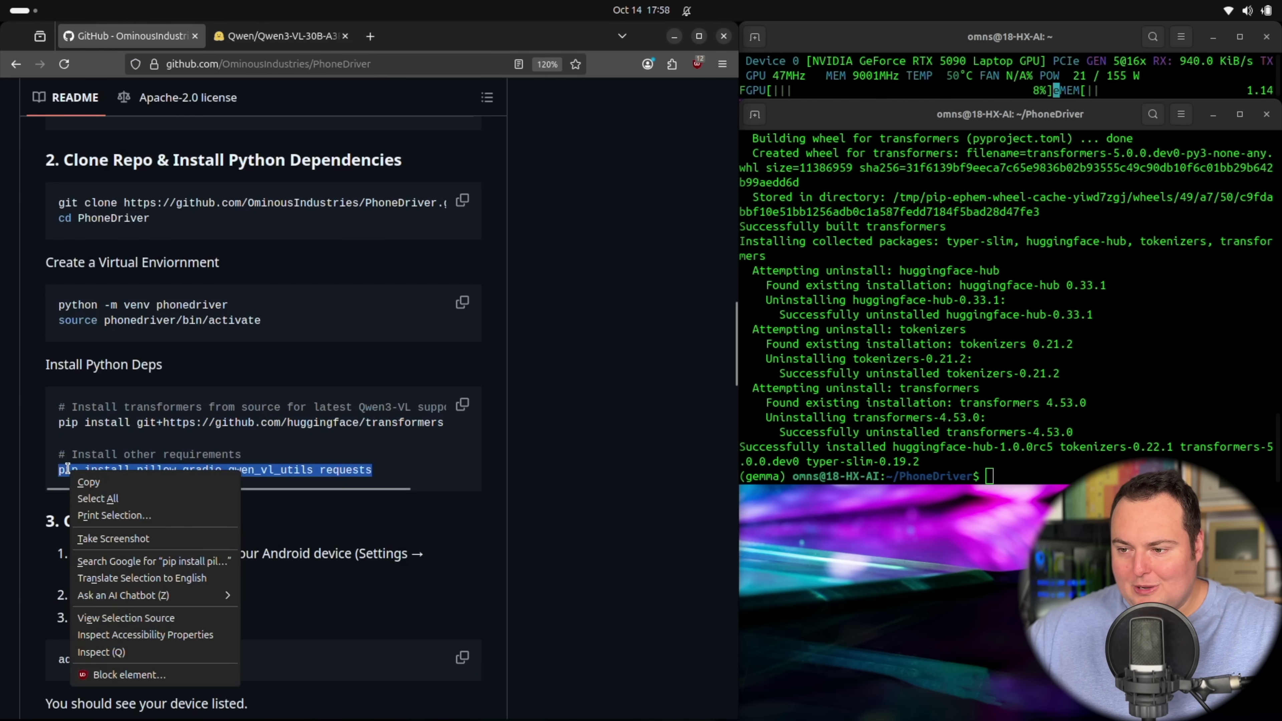
{"action": "left_click", "coordinate": [88, 482]}
{"action": "left_click", "coordinate": [1050, 457]}
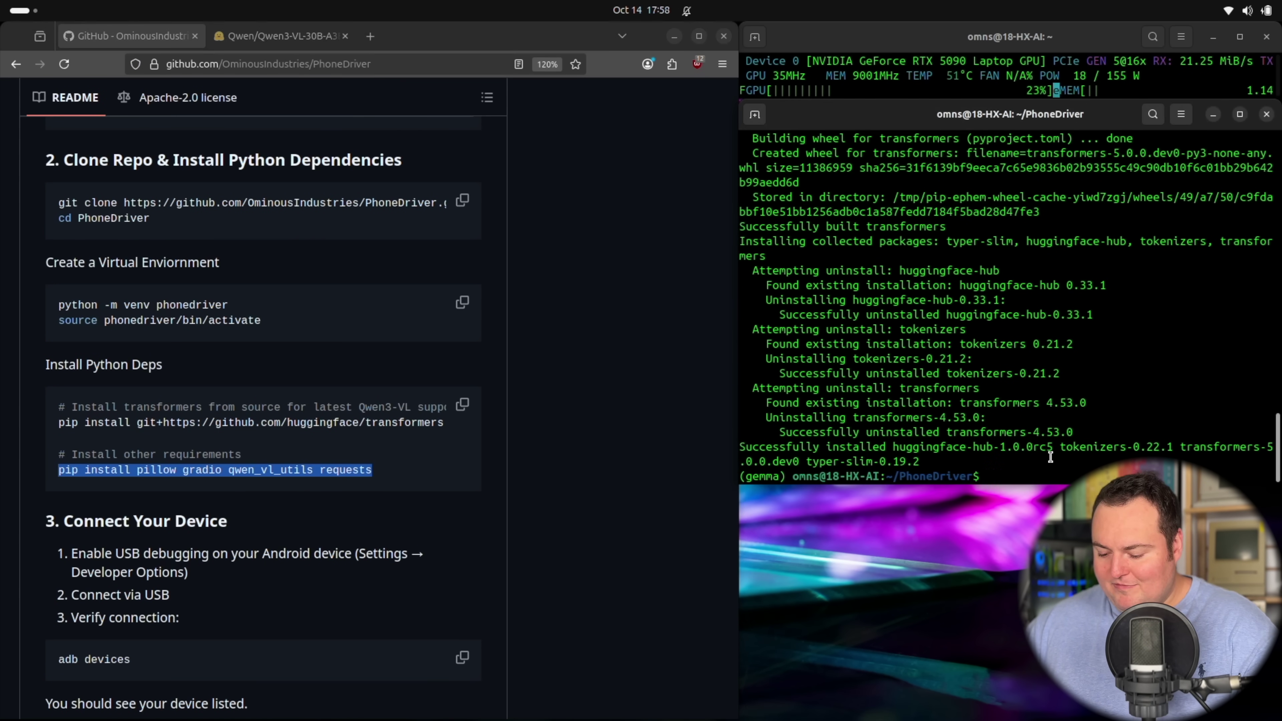
{"action": "key", "text": "ctrl+shift+v"}
{"action": "key", "text": "Return"}
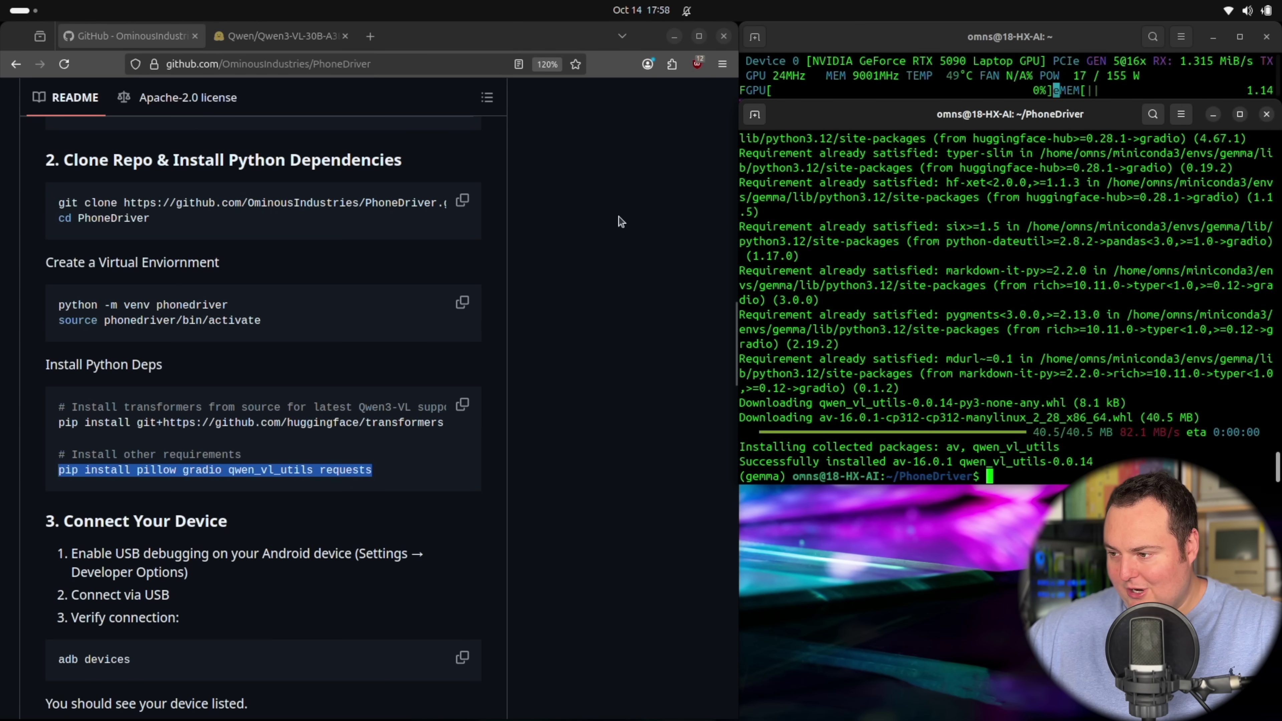
{"action": "scroll", "coordinate": [542, 344], "scroll_direction": "down", "scroll_amount": 4}
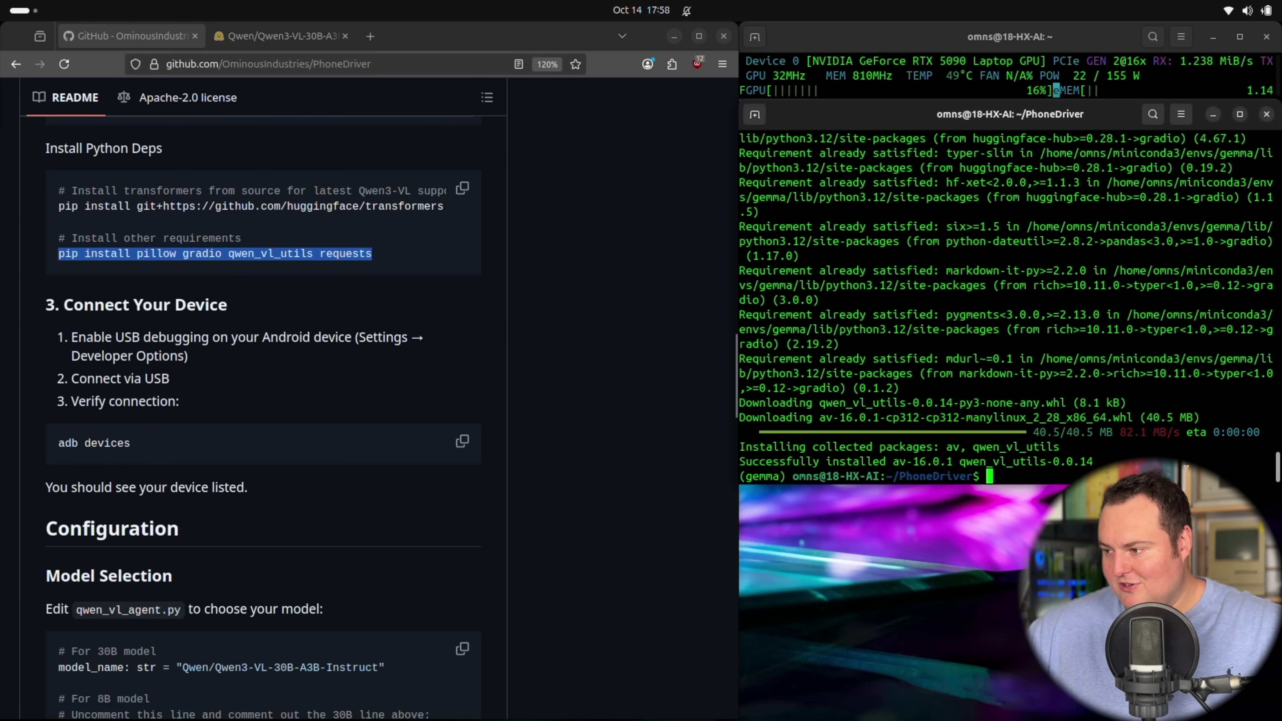
Run clear to wipe the pip install output, leaving an empty (gemma) prompt.
{"action": "type", "text": "clear"}
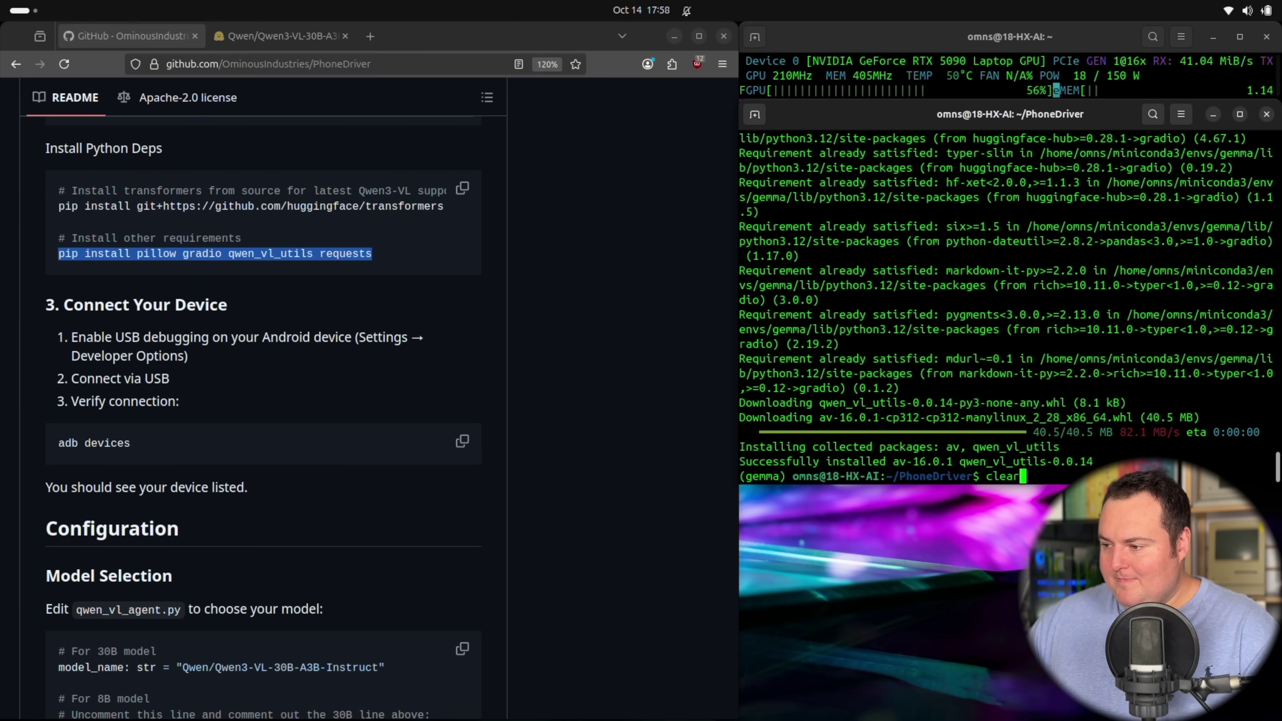
{"action": "key", "text": "Return"}
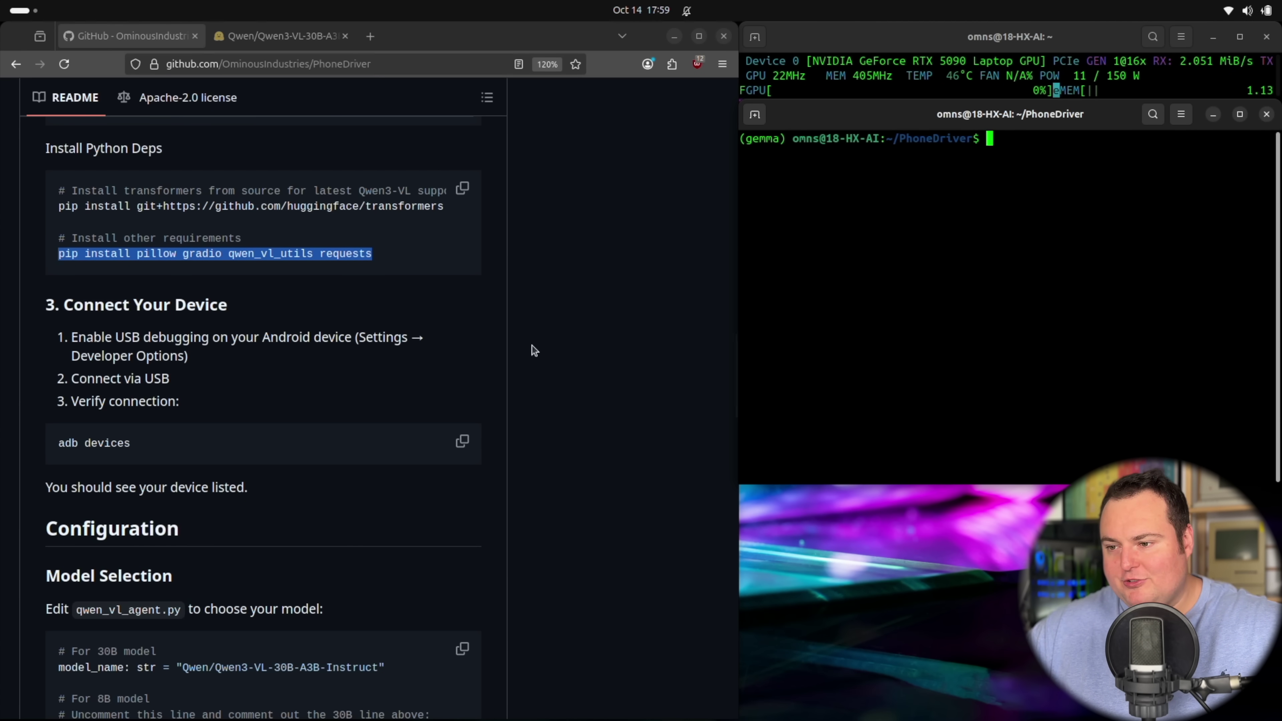
Run adb devices, then rerun it after authorizing the phone to confirm it is listed.
{"action": "left_click", "coordinate": [462, 445]}
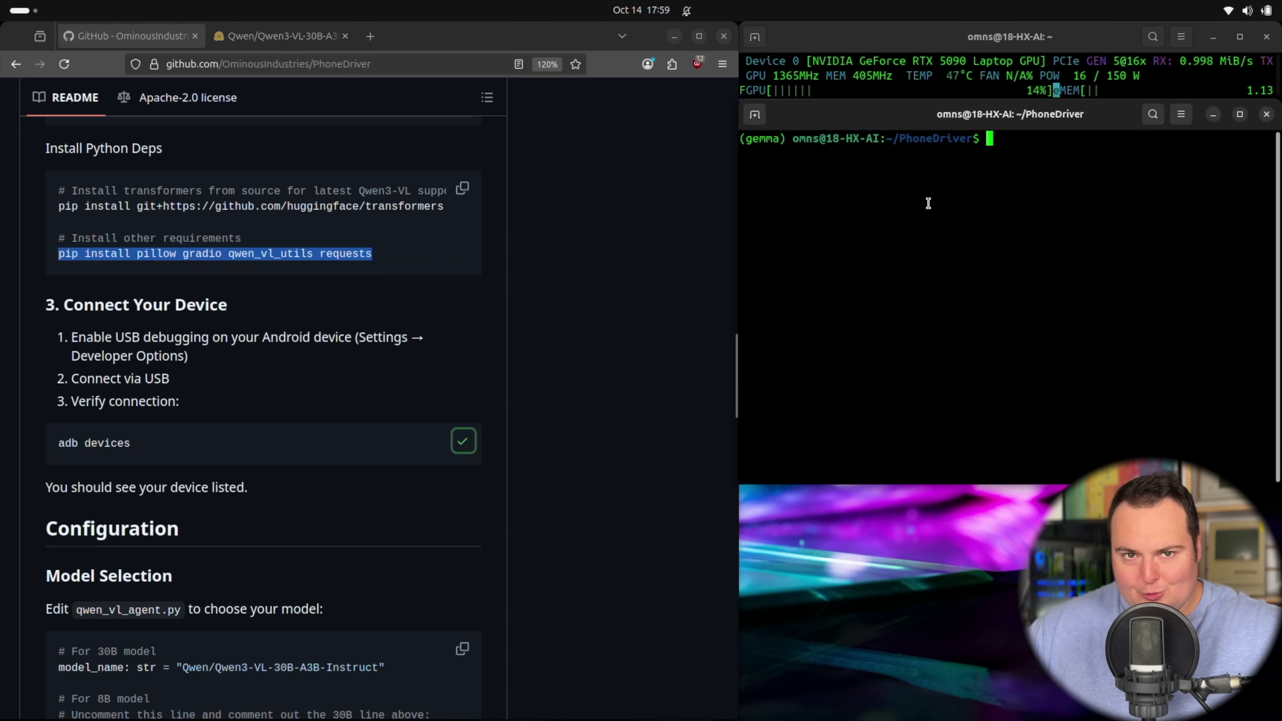
{"action": "right_click", "coordinate": [909, 206]}
{"action": "left_click", "coordinate": [962, 249]}
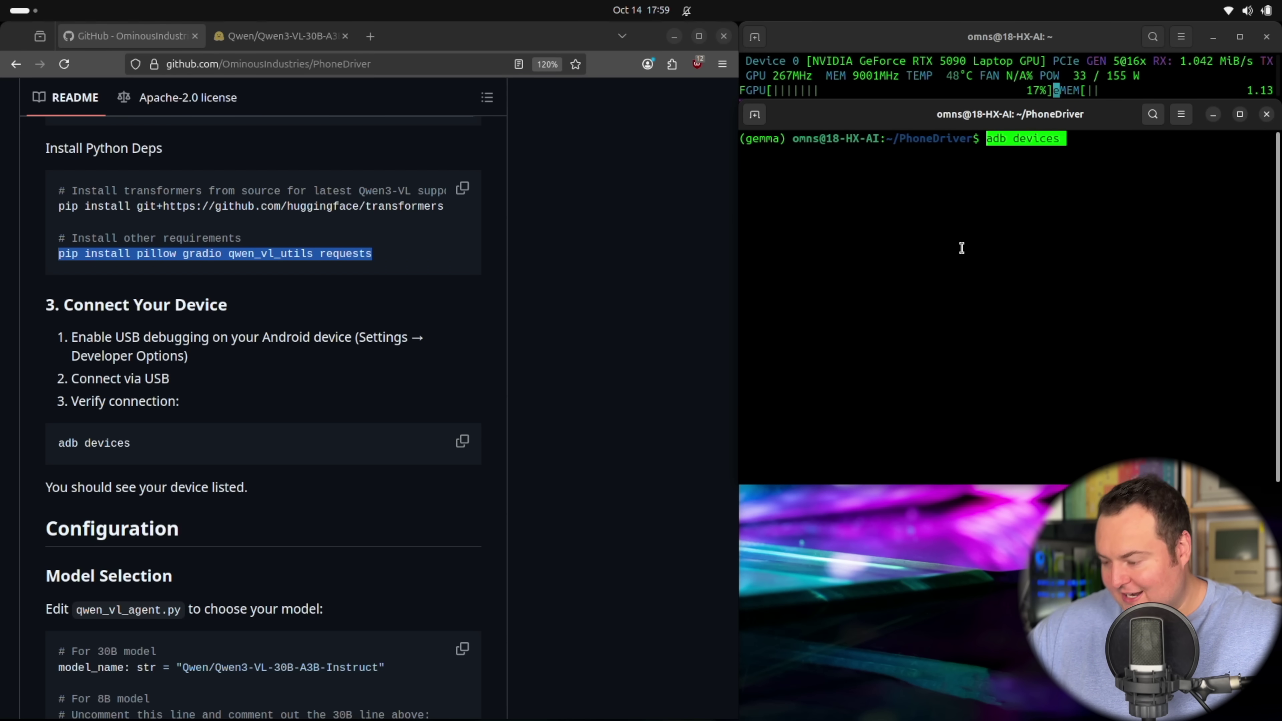
{"action": "key", "text": "Return"}
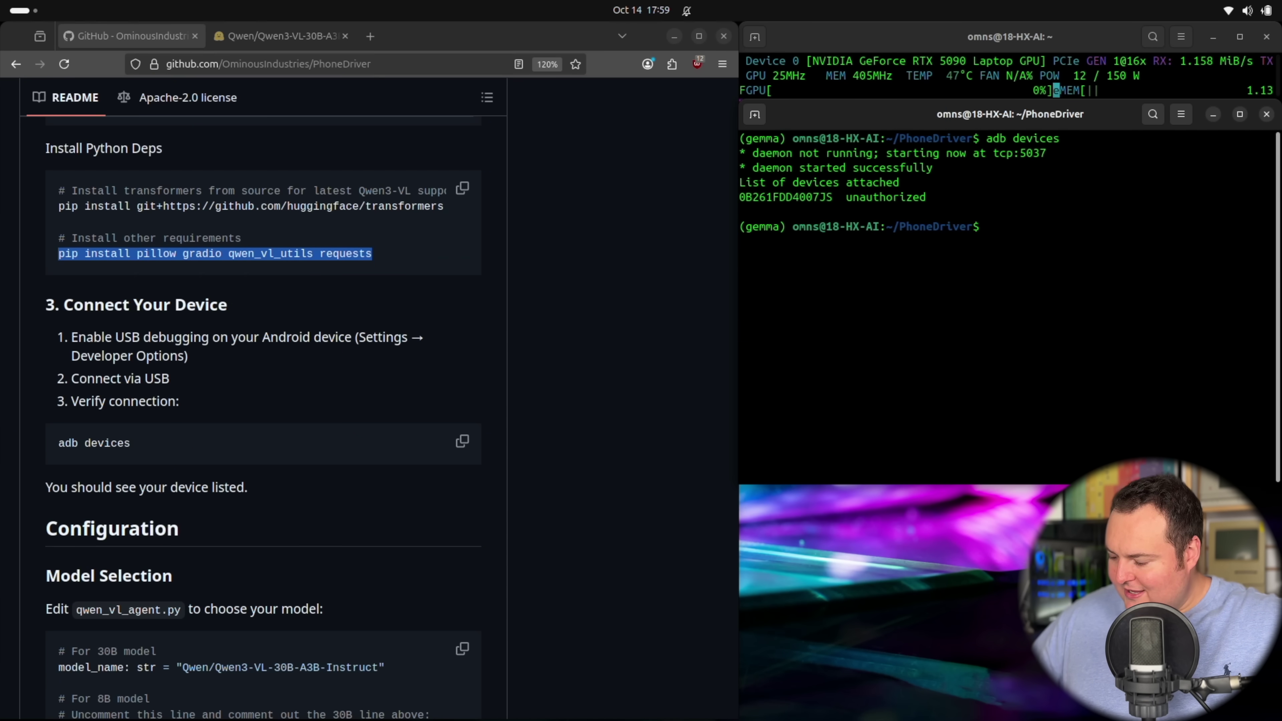
{"action": "key", "text": "Up"}
{"action": "key", "text": "Return"}
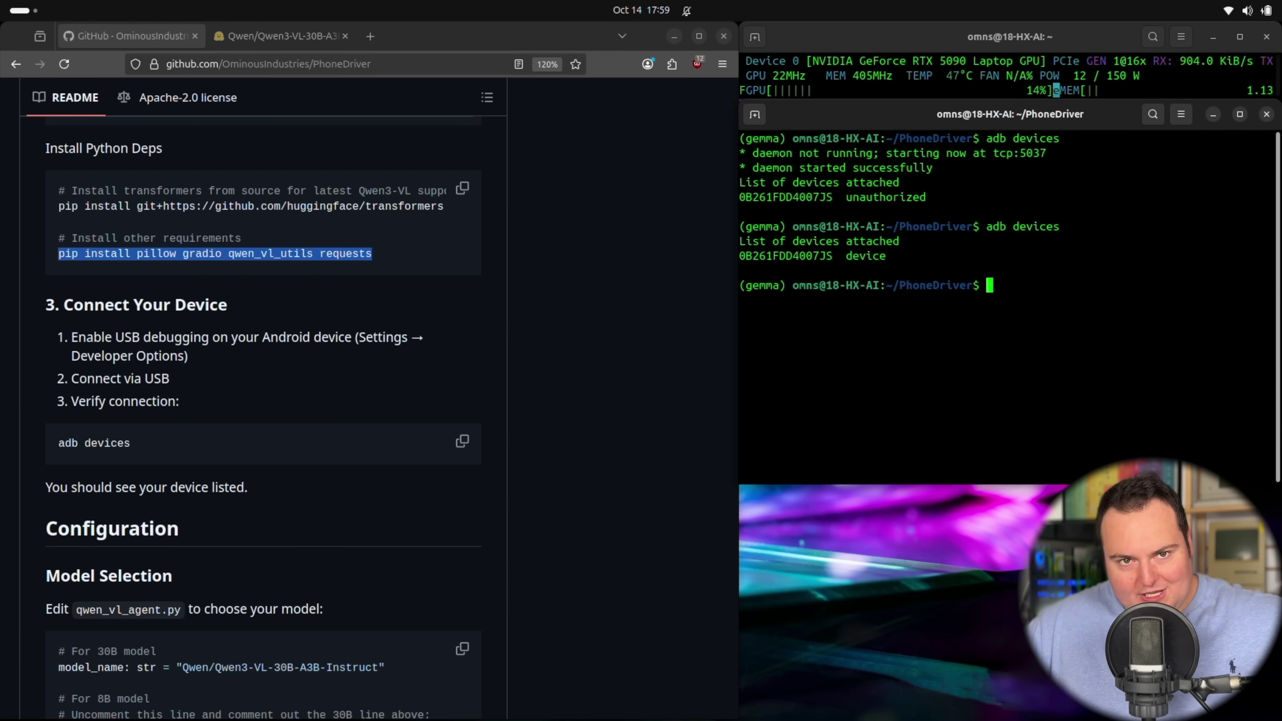
Highlight the listed device lines, then run clear to empty the terminal.
{"action": "left_click_drag", "start_coordinate": [942, 202], "coordinate": [934, 153]}
{"action": "left_click", "coordinate": [917, 217]}
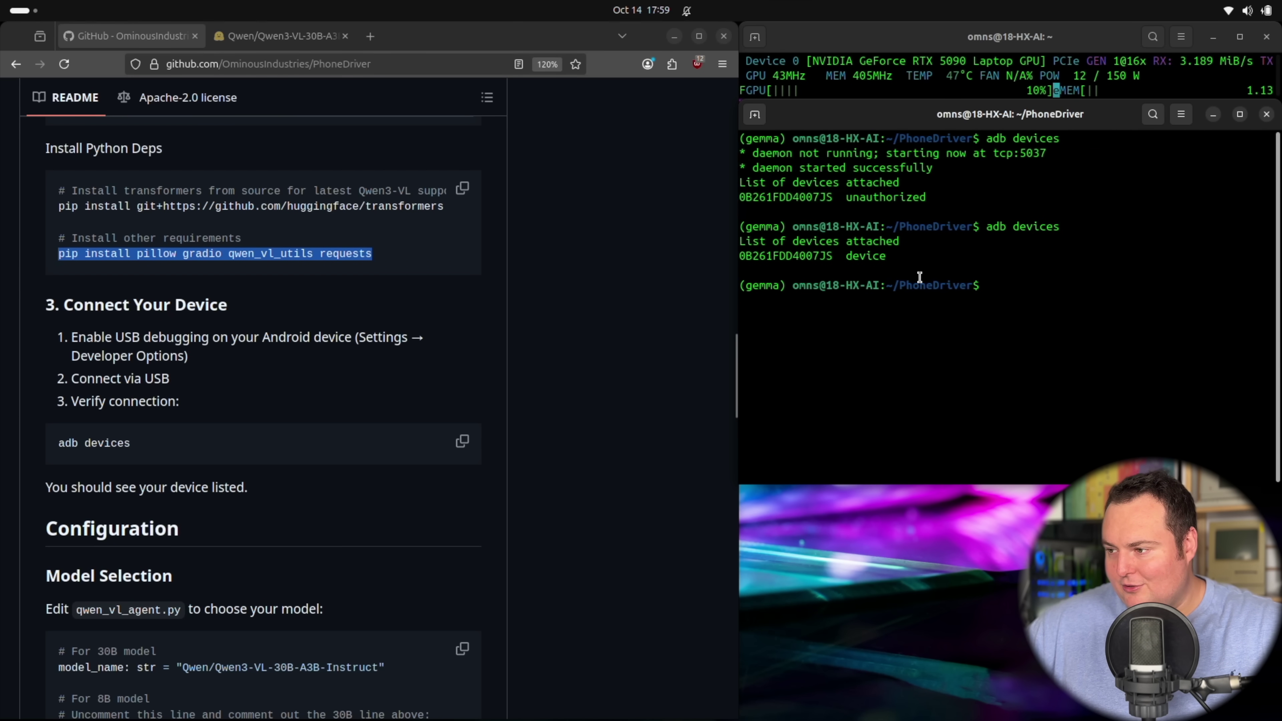
{"action": "left_click_drag", "start_coordinate": [904, 267], "coordinate": [798, 251]}
{"action": "left_click", "coordinate": [1236, 366]}
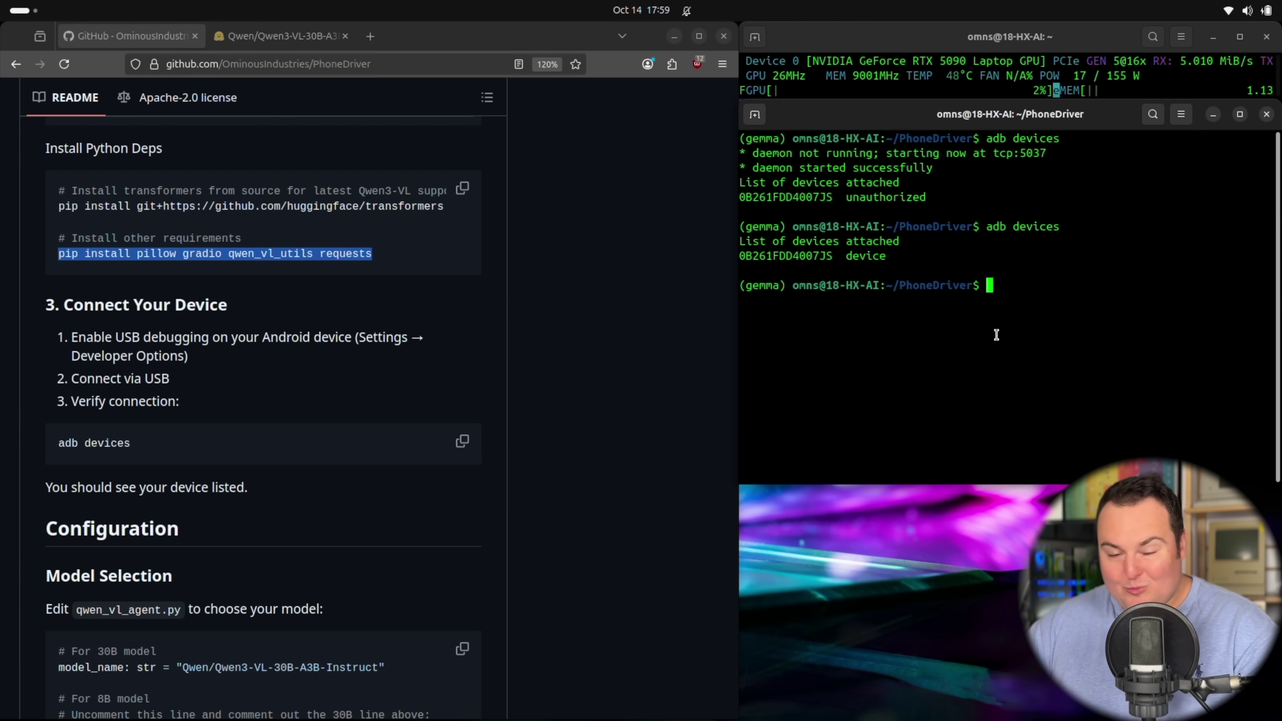
{"action": "type", "text": "clear"}
{"action": "key", "text": "Return"}
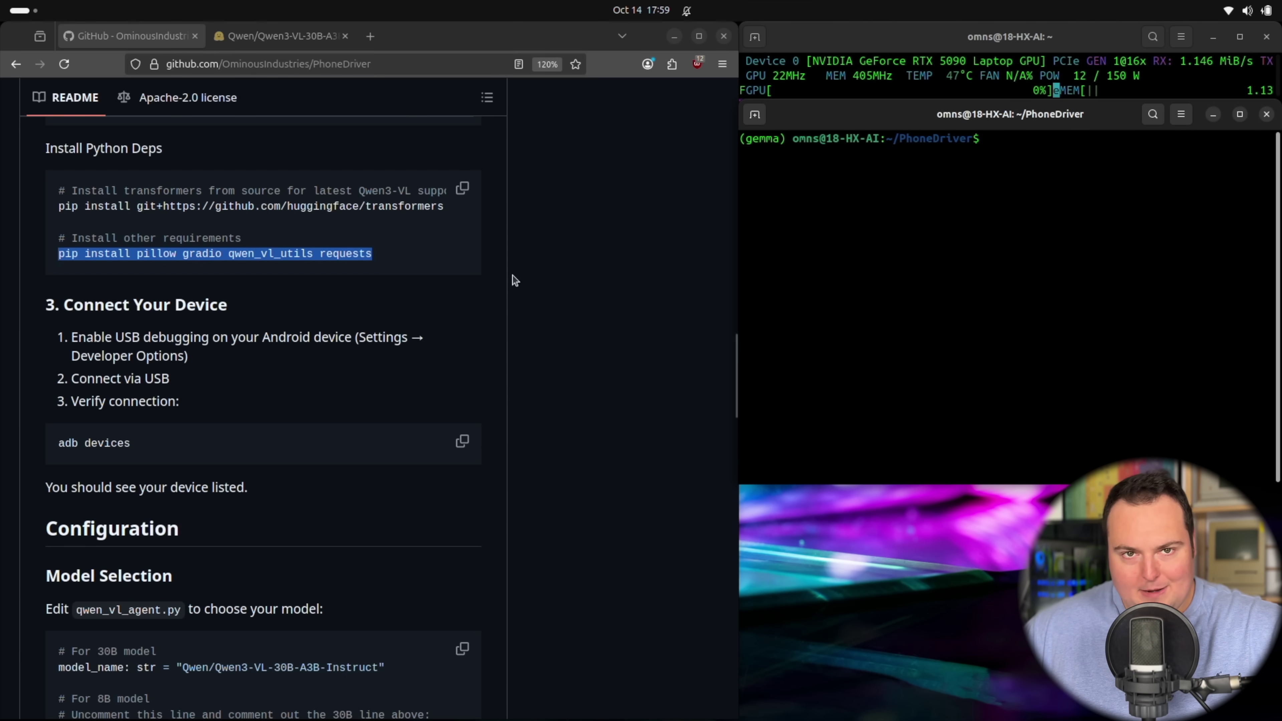
{"action": "left_click", "coordinate": [487, 300]}
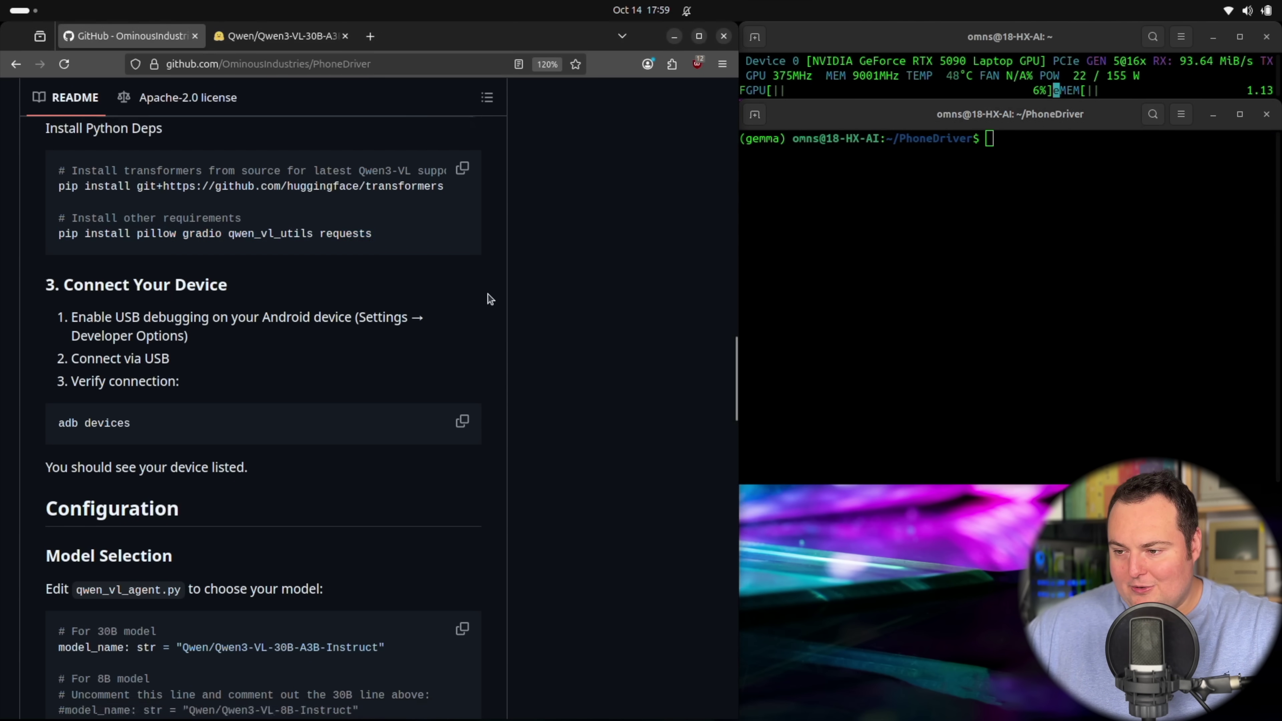
Scroll the PhoneDriver README to its Configuration section on model and screen resolution.
{"action": "scroll", "coordinate": [489, 298], "scroll_direction": "down", "scroll_amount": 5}
{"action": "scroll", "coordinate": [324, 272], "scroll_direction": "up", "scroll_amount": 4}
{"action": "scroll", "coordinate": [154, 260], "scroll_direction": "down", "scroll_amount": 2}
{"action": "scroll", "coordinate": [153, 260], "scroll_direction": "down", "scroll_amount": 4}
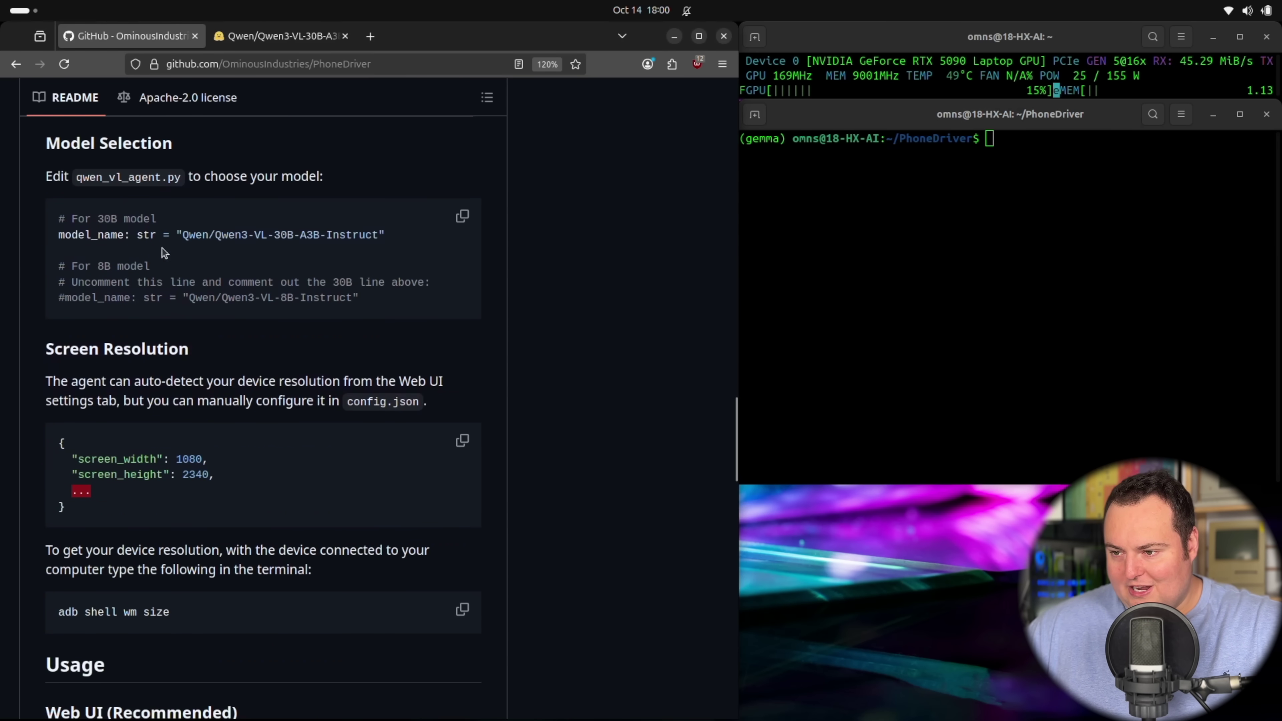
{"action": "scroll", "coordinate": [397, 181], "scroll_direction": "up", "scroll_amount": 2}
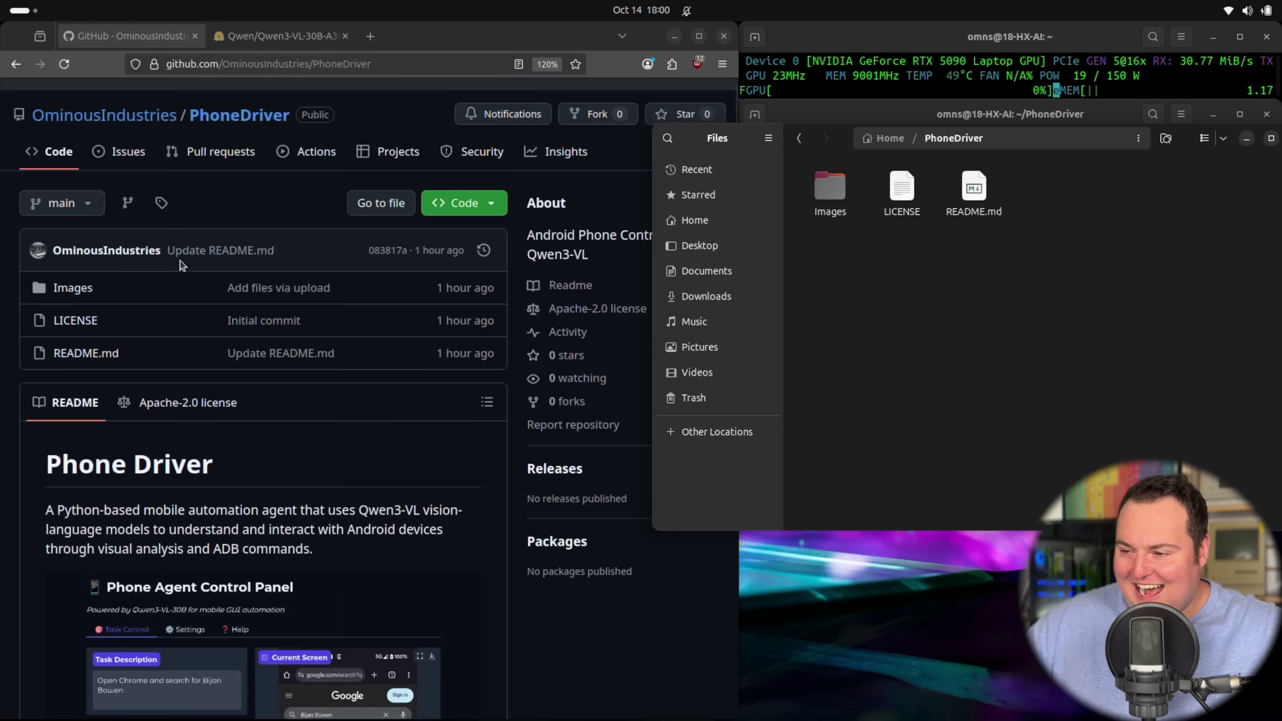
{"action": "scroll", "coordinate": [182, 264], "scroll_direction": "down", "scroll_amount": 10}
{"action": "scroll", "coordinate": [182, 264], "scroll_direction": "down", "scroll_amount": 8}
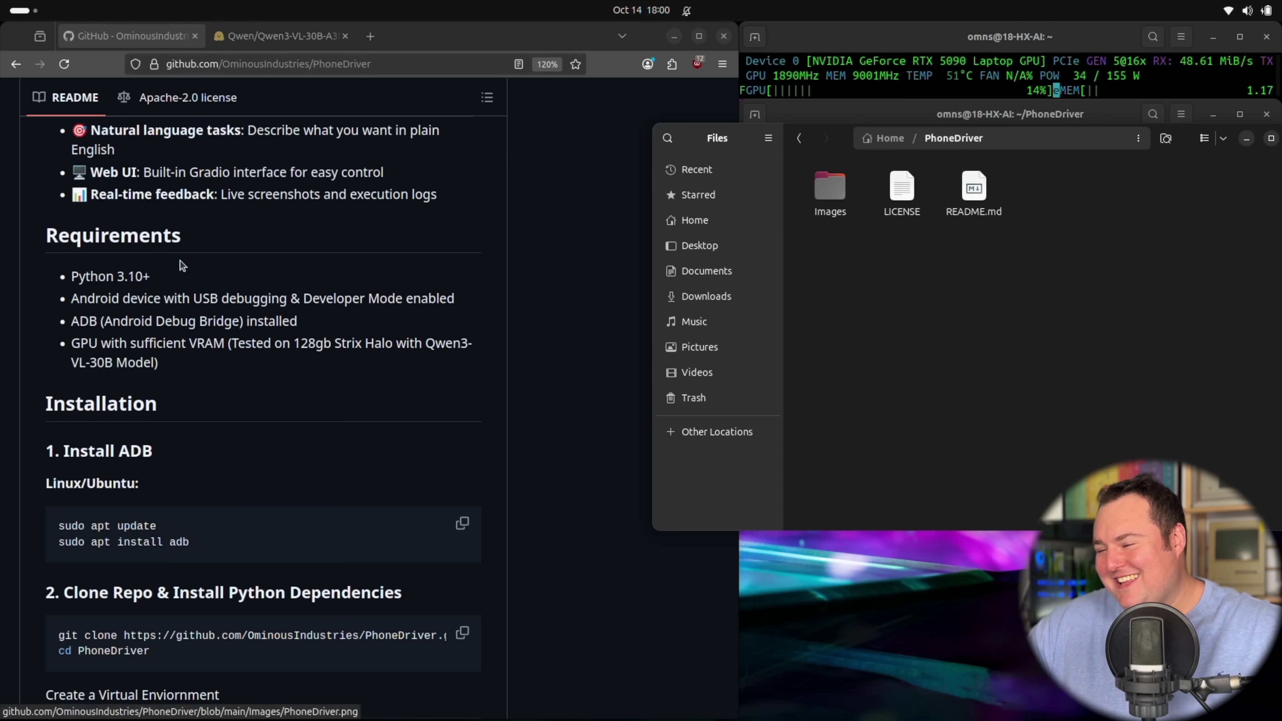
{"action": "scroll", "coordinate": [180, 265], "scroll_direction": "down", "scroll_amount": 10}
{"action": "scroll", "coordinate": [179, 269], "scroll_direction": "up", "scroll_amount": 15}
{"action": "scroll", "coordinate": [178, 269], "scroll_direction": "up", "scroll_amount": 12}
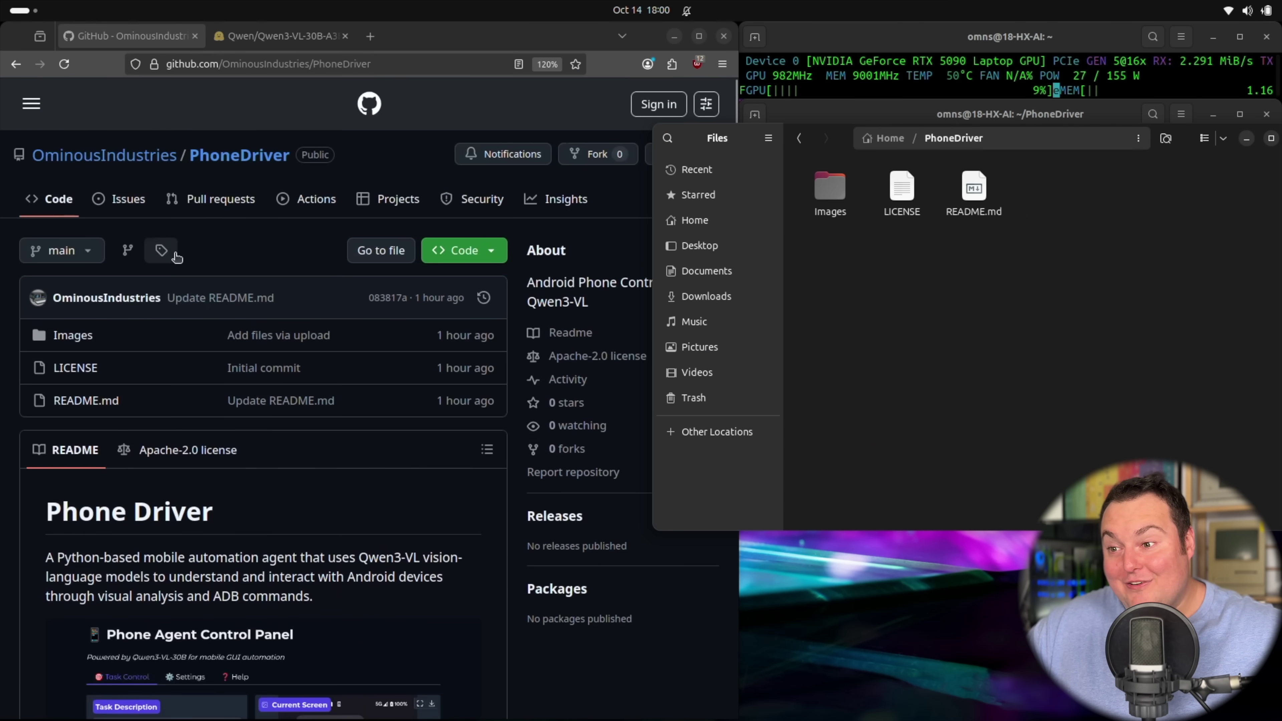
{"action": "scroll", "coordinate": [125, 382], "scroll_direction": "down", "scroll_amount": 15}
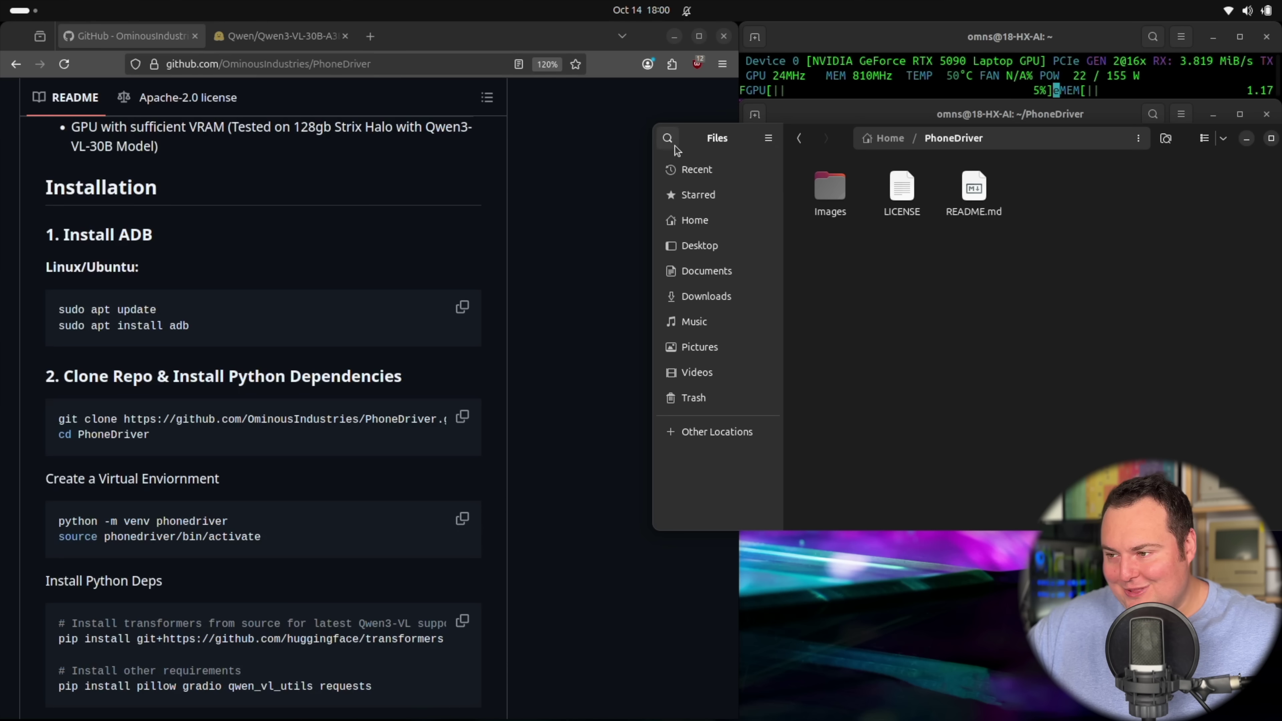
Move the Files window to the left and close it, then keep reading Configuration.
{"action": "left_click_drag", "start_coordinate": [688, 140], "coordinate": [207, 188]}
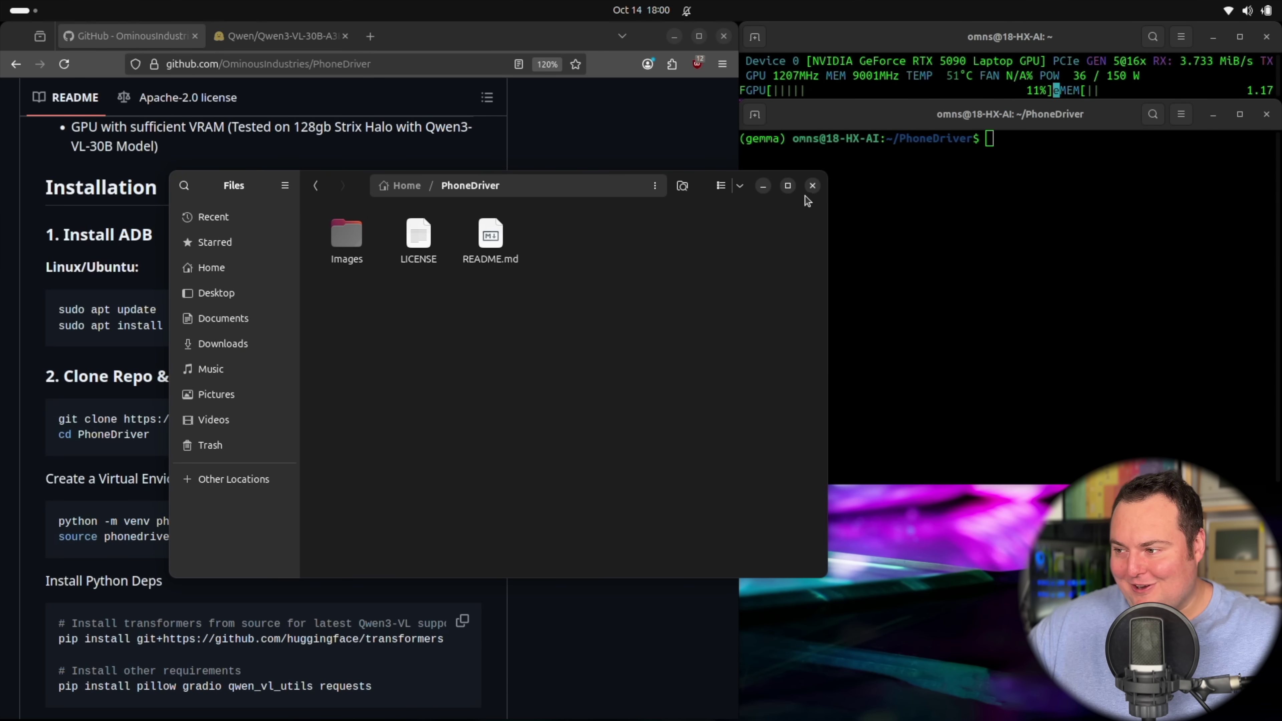
{"action": "left_click", "coordinate": [811, 185]}
{"action": "scroll", "coordinate": [252, 344], "scroll_direction": "down", "scroll_amount": 4}
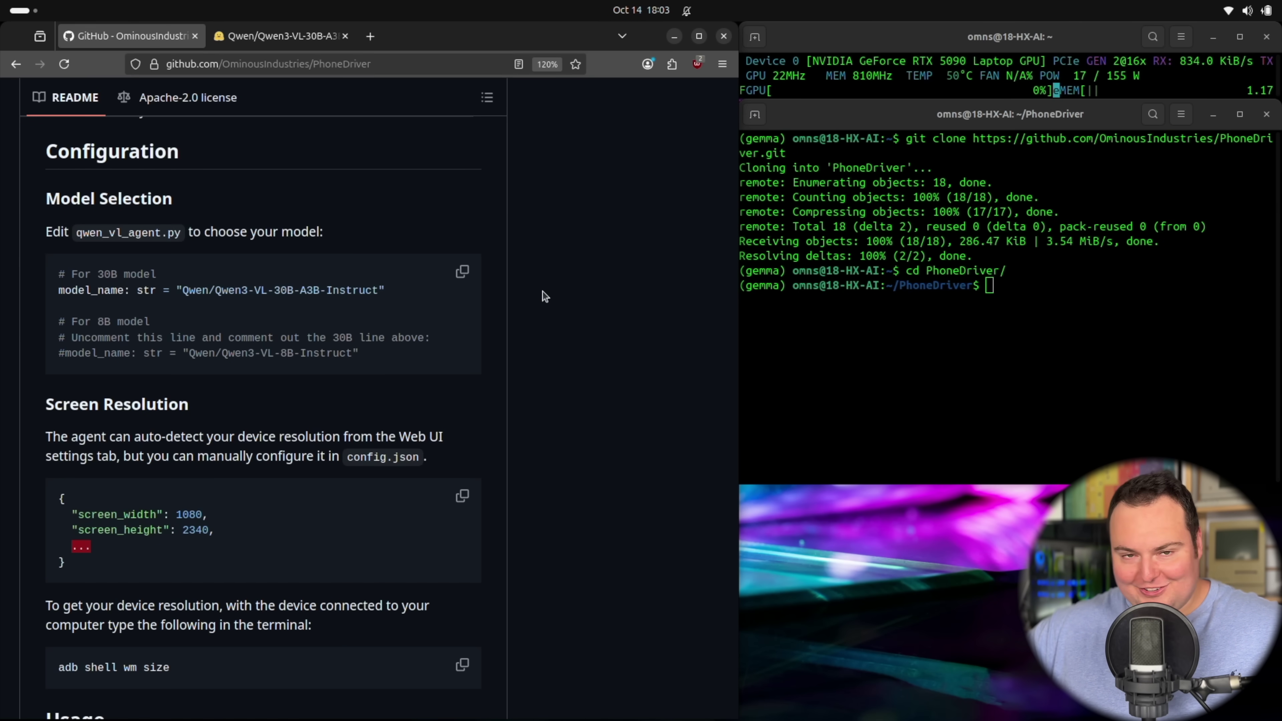
{"action": "scroll", "coordinate": [218, 167], "scroll_direction": "up", "scroll_amount": 10}
{"action": "scroll", "coordinate": [218, 201], "scroll_direction": "down", "scroll_amount": 10}
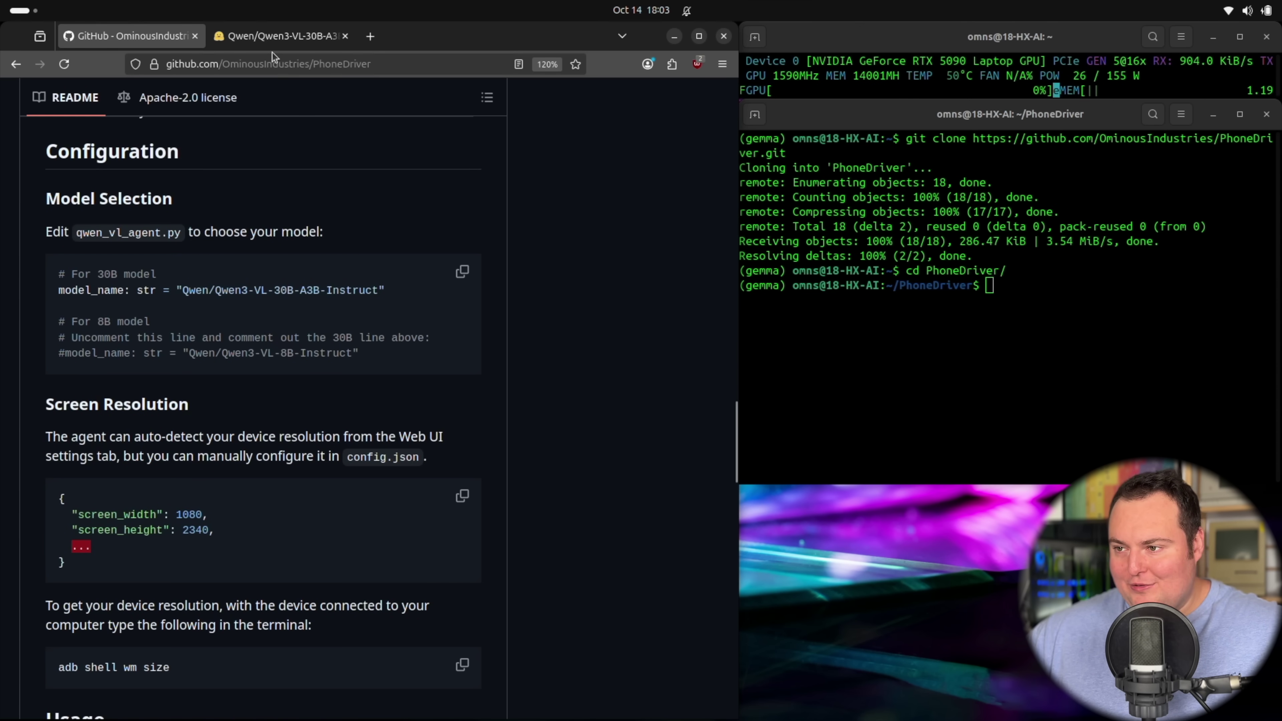
Open the Qwen3-VL collection from the Qwen organisation page, scroll its models, then return to the README.
{"action": "left_click", "coordinate": [272, 39]}
{"action": "scroll", "coordinate": [422, 469], "scroll_direction": "up", "scroll_amount": 15}
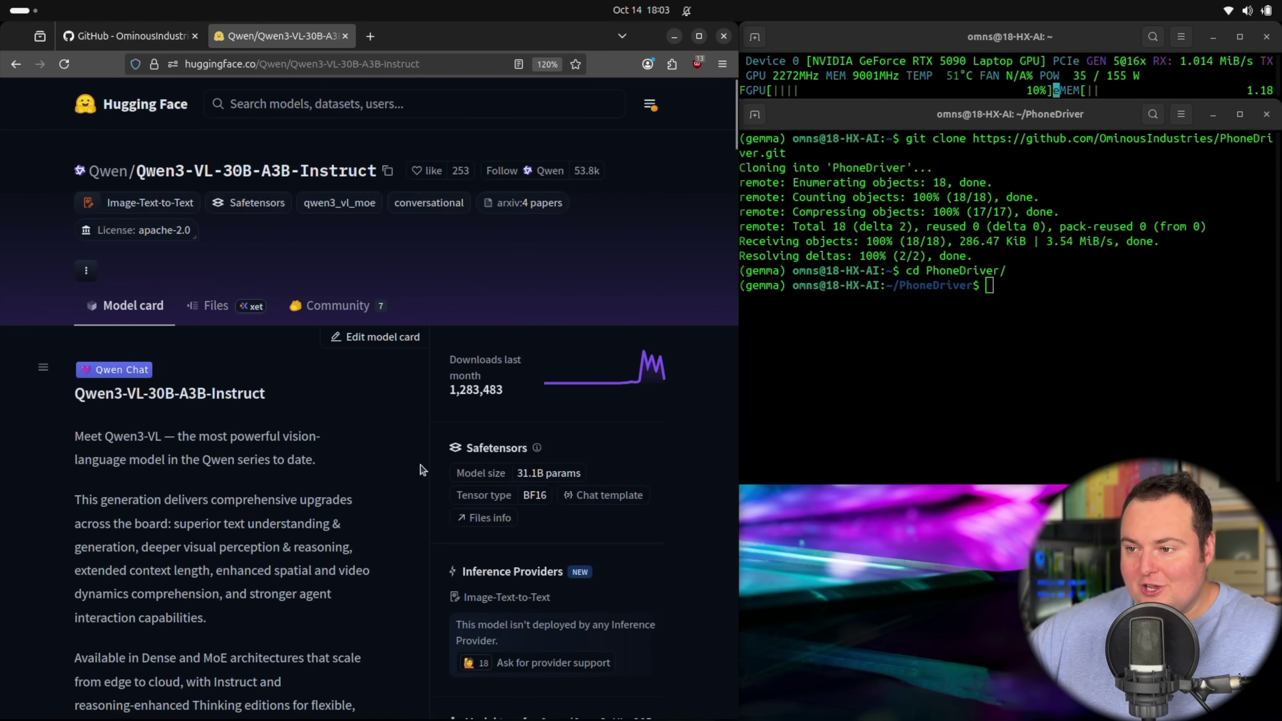
{"action": "left_click", "coordinate": [123, 177]}
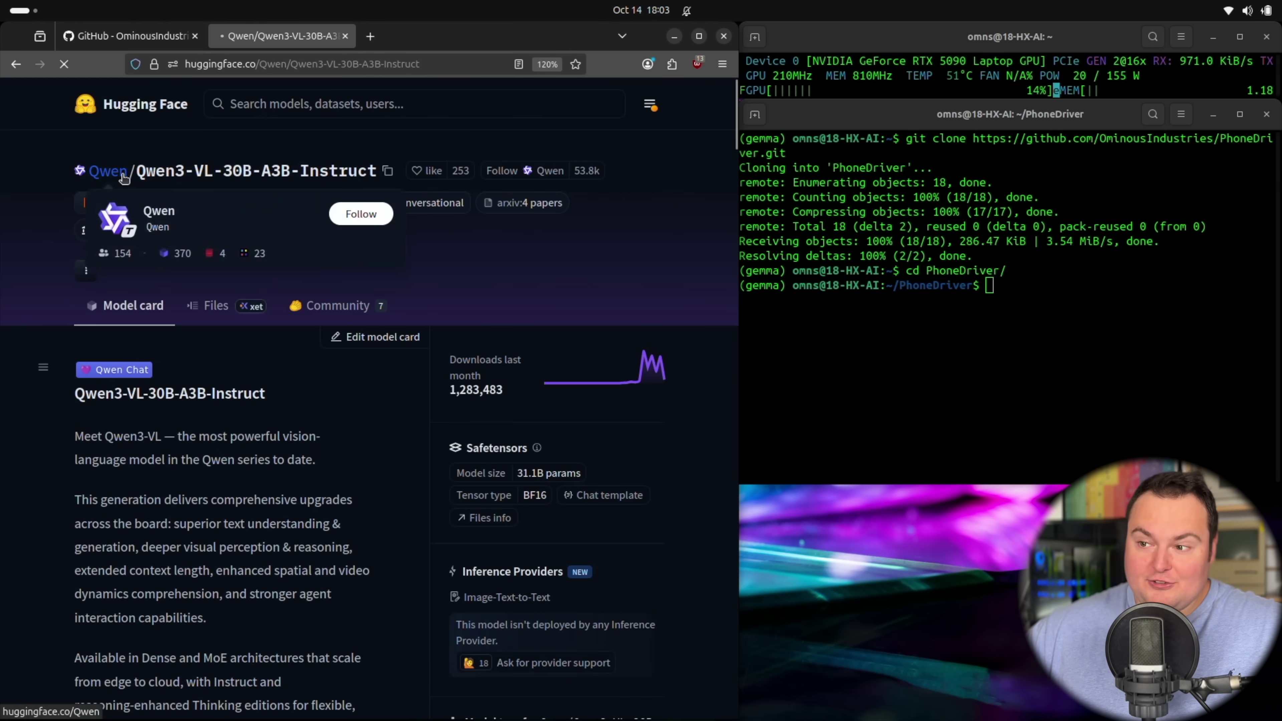
{"action": "scroll", "coordinate": [723, 250], "scroll_direction": "down", "scroll_amount": 8}
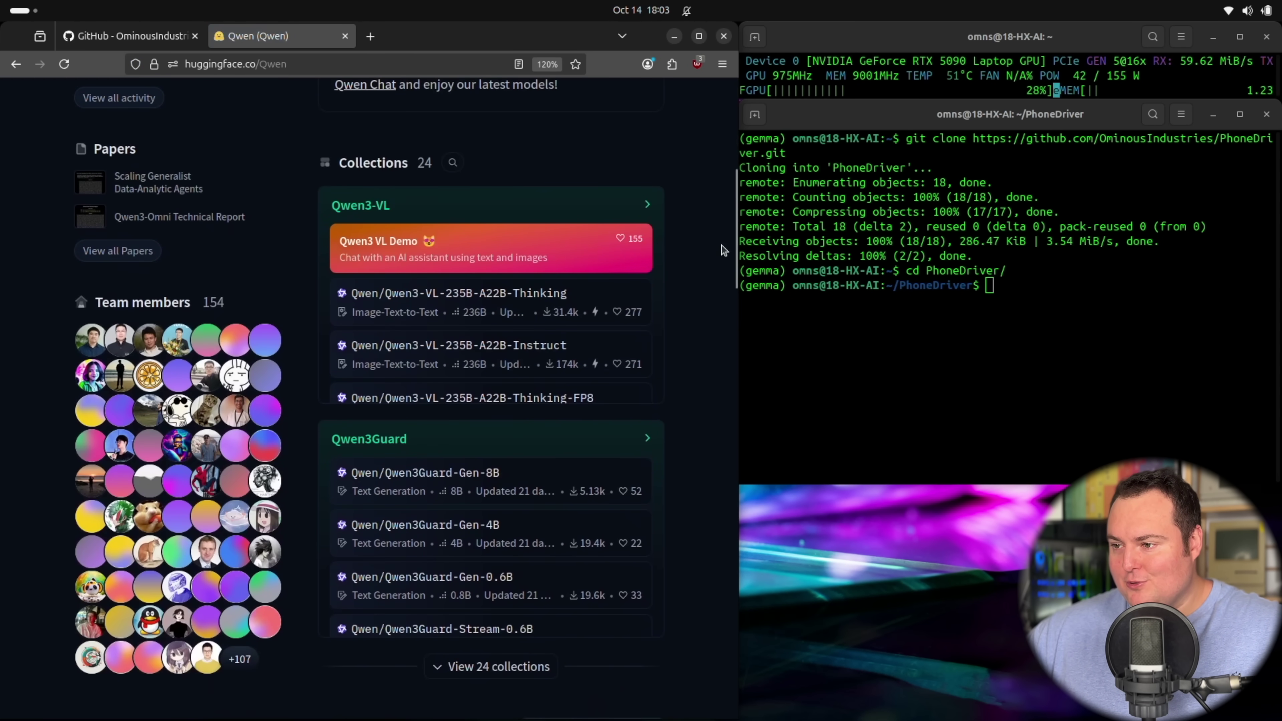
{"action": "left_click", "coordinate": [639, 209]}
{"action": "scroll", "coordinate": [3, 472], "scroll_direction": "down", "scroll_amount": 5}
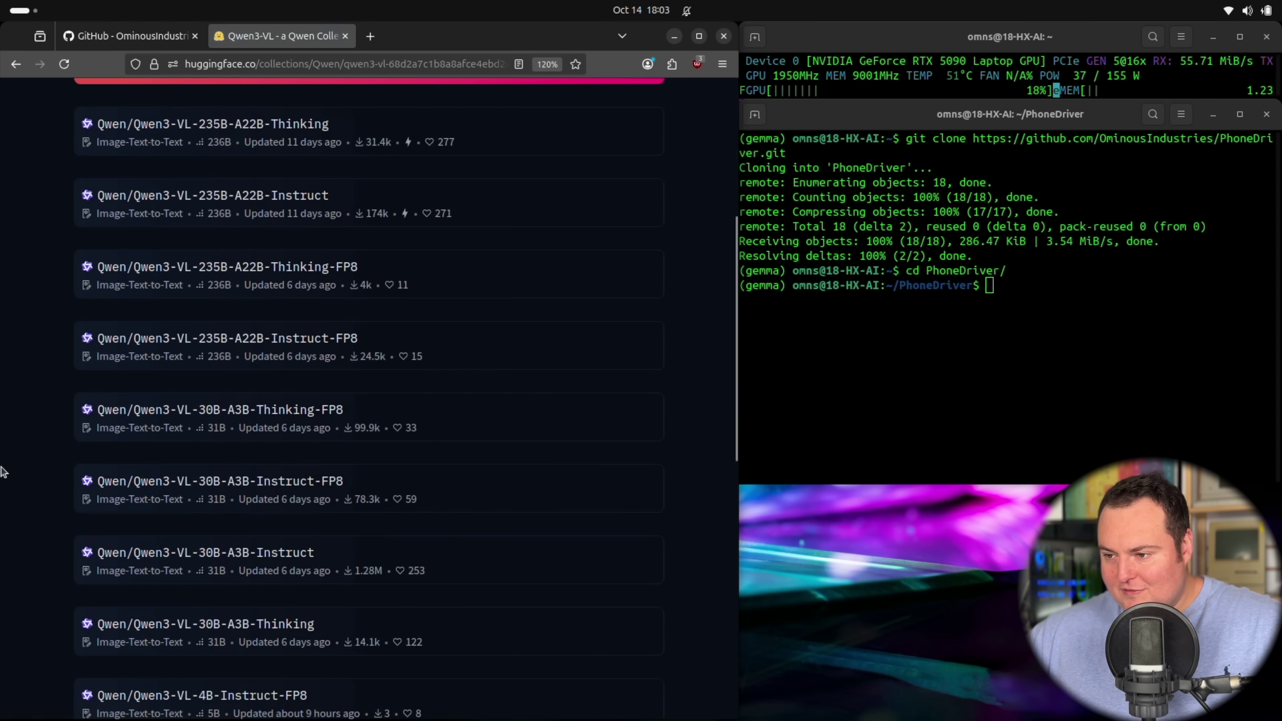
{"action": "scroll", "coordinate": [2, 472], "scroll_direction": "down", "scroll_amount": 4}
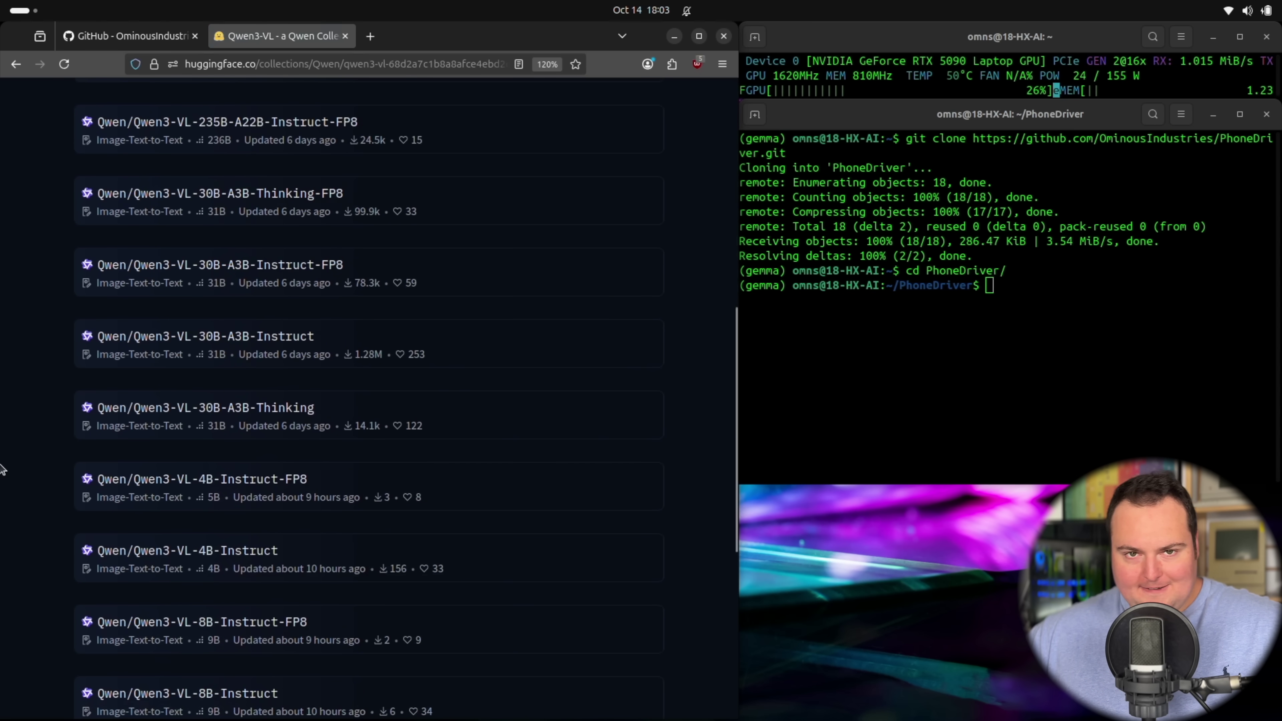
{"action": "scroll", "coordinate": [3, 469], "scroll_direction": "down", "scroll_amount": 5}
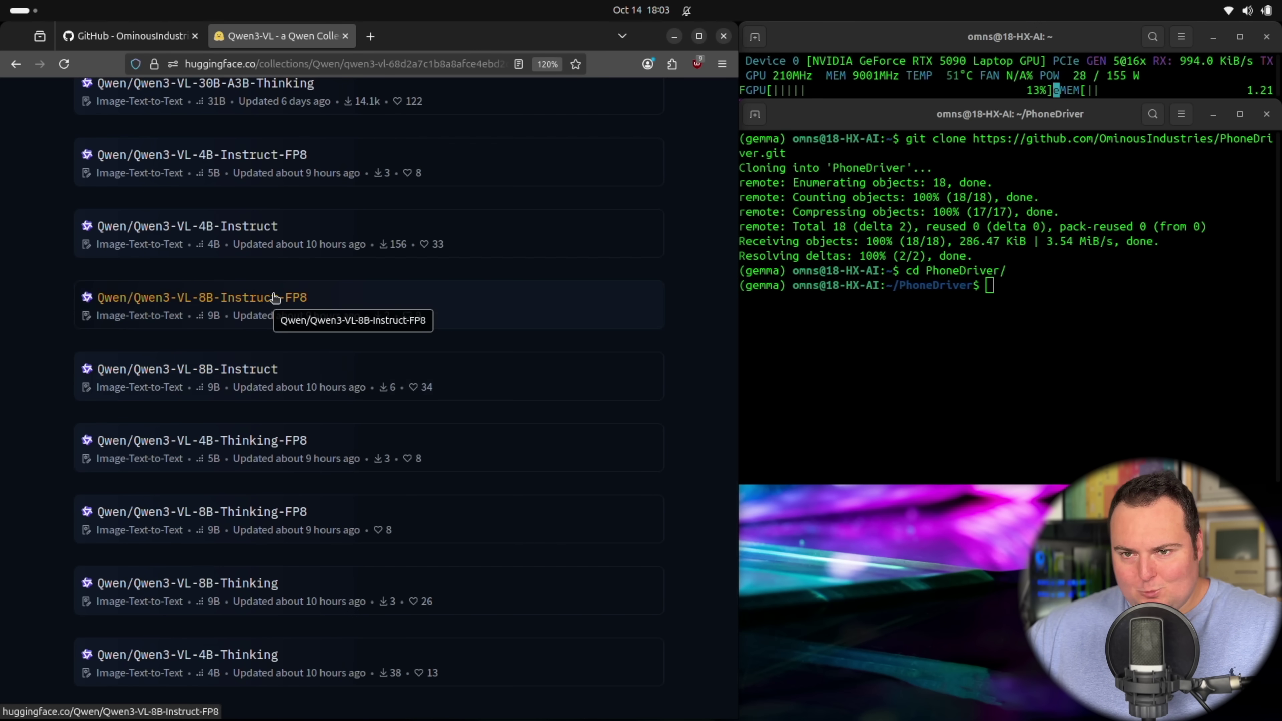
{"action": "left_click", "coordinate": [102, 37]}
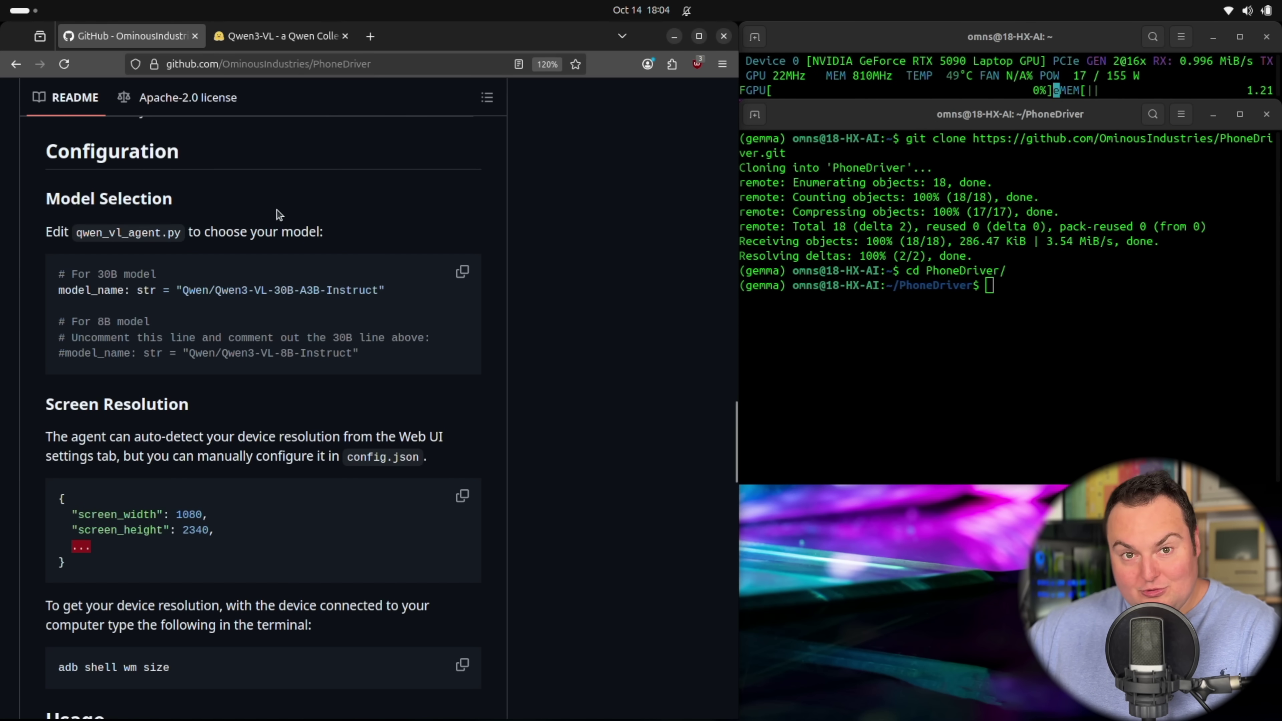
Open qwen_vl_agent.py from the PhoneDriver folder in Visual Studio Code and find line 26's model name.
{"action": "left_click", "coordinate": [67, 699]}
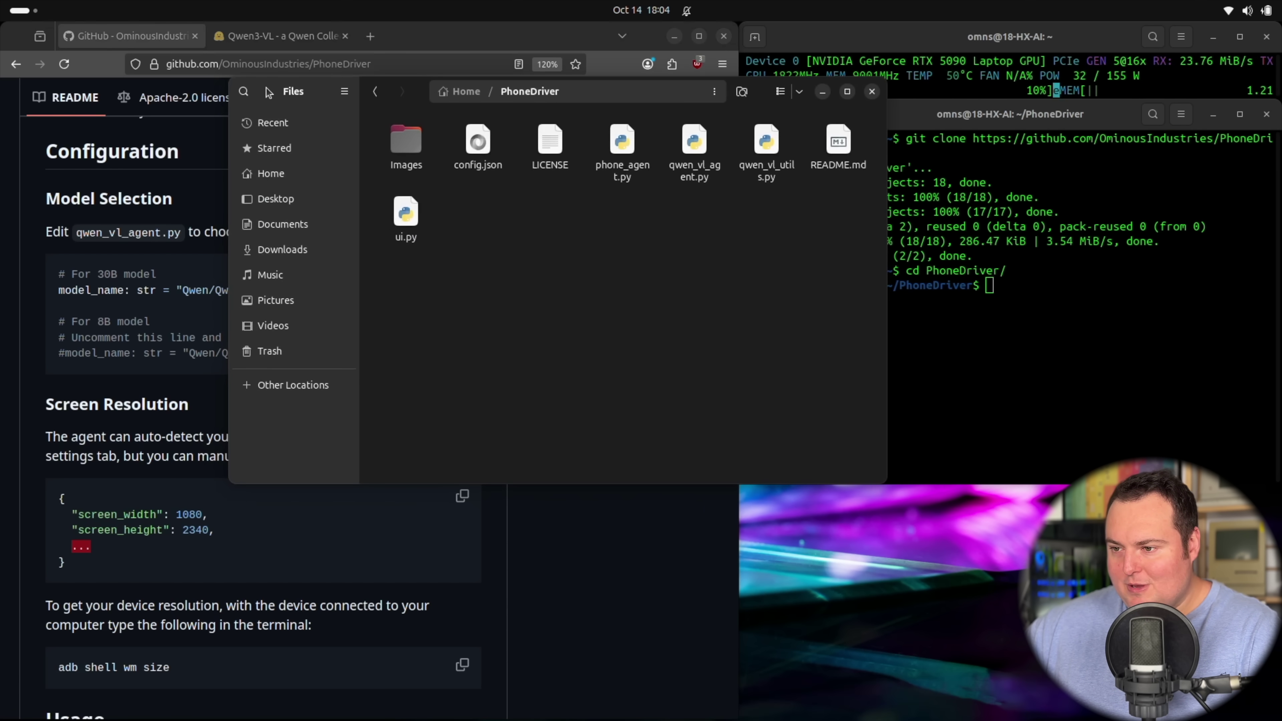
{"action": "left_click_drag", "start_coordinate": [269, 92], "coordinate": [417, 94]}
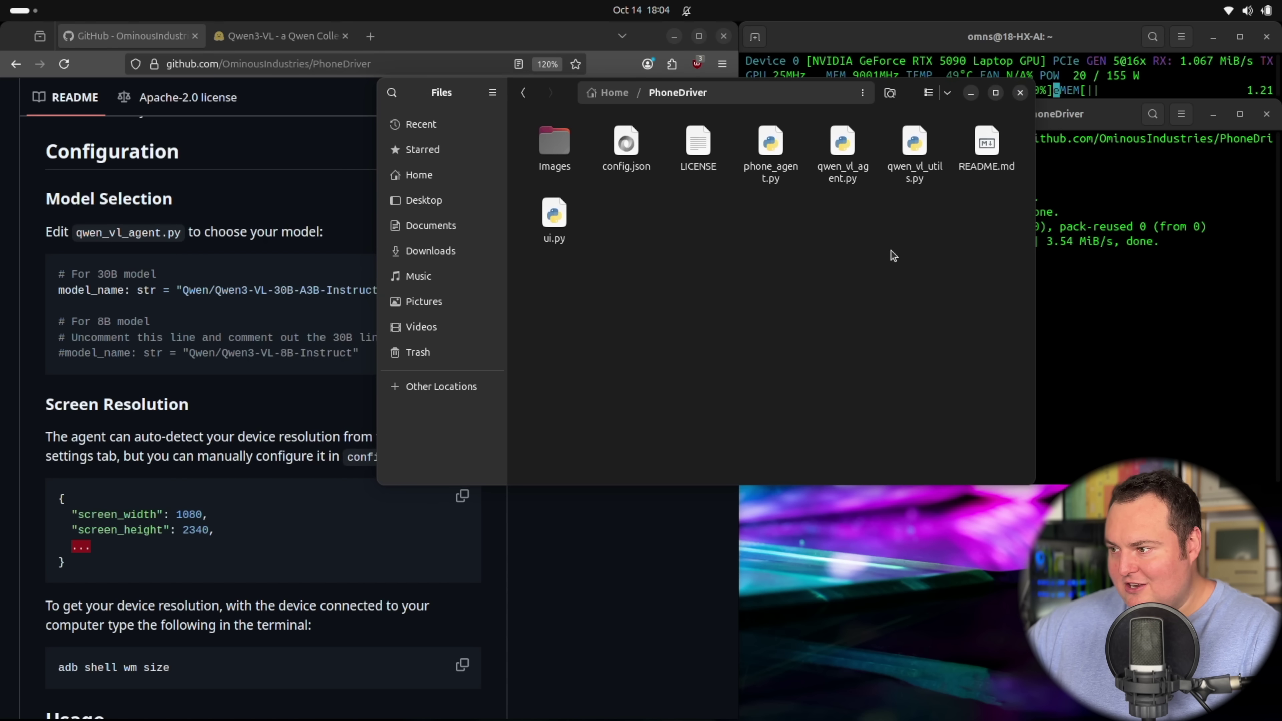
{"action": "right_click", "coordinate": [850, 183]}
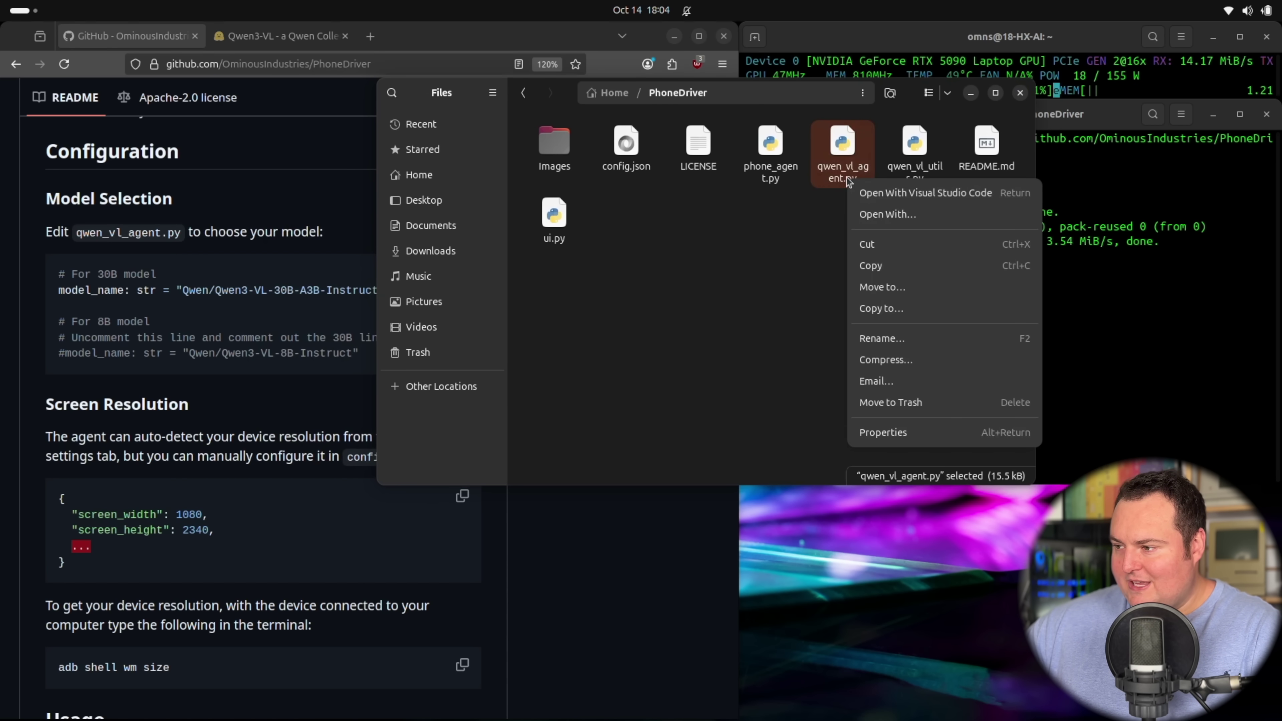
{"action": "left_click", "coordinate": [864, 193]}
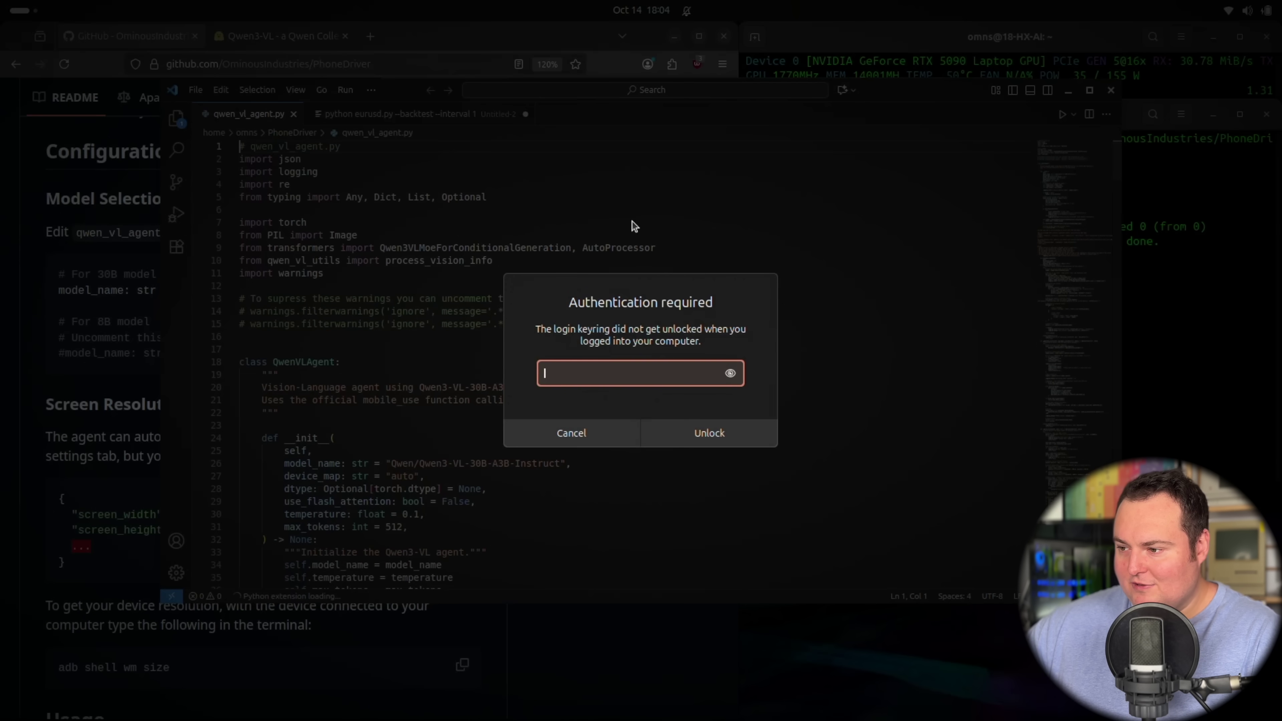
{"action": "key", "text": "Escape"}
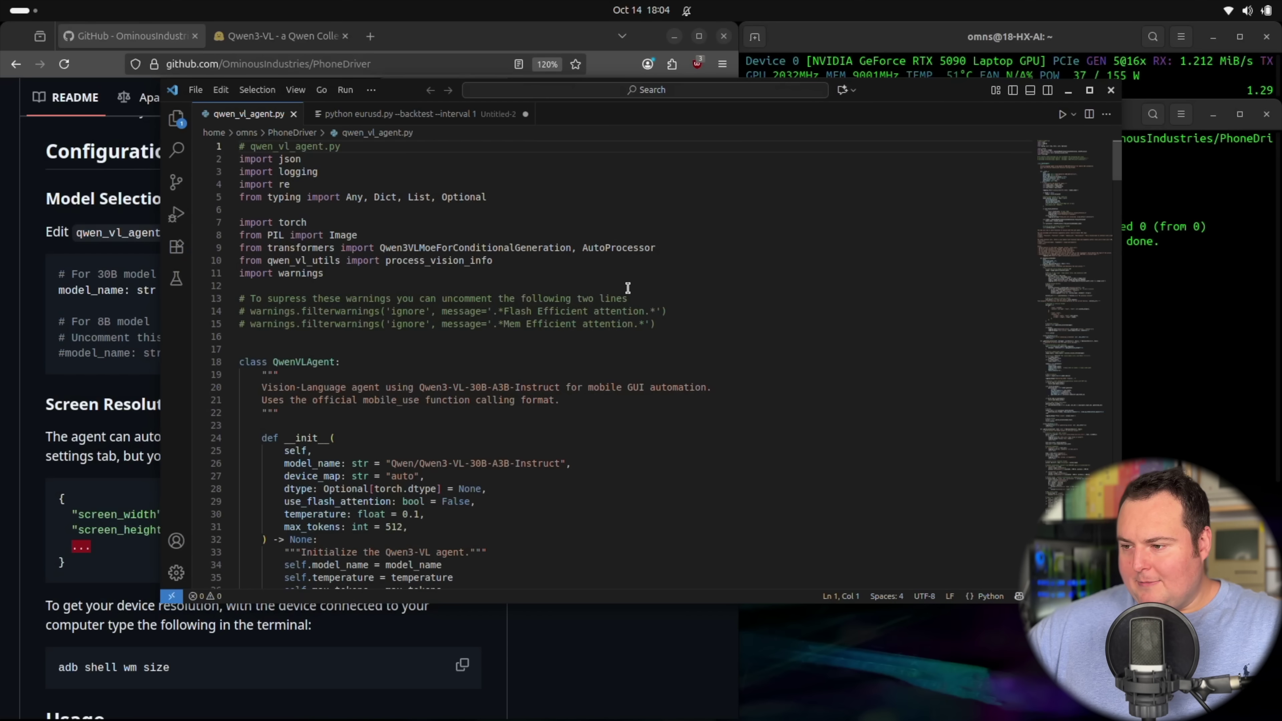
{"action": "scroll", "coordinate": [602, 292], "scroll_direction": "down", "scroll_amount": 1}
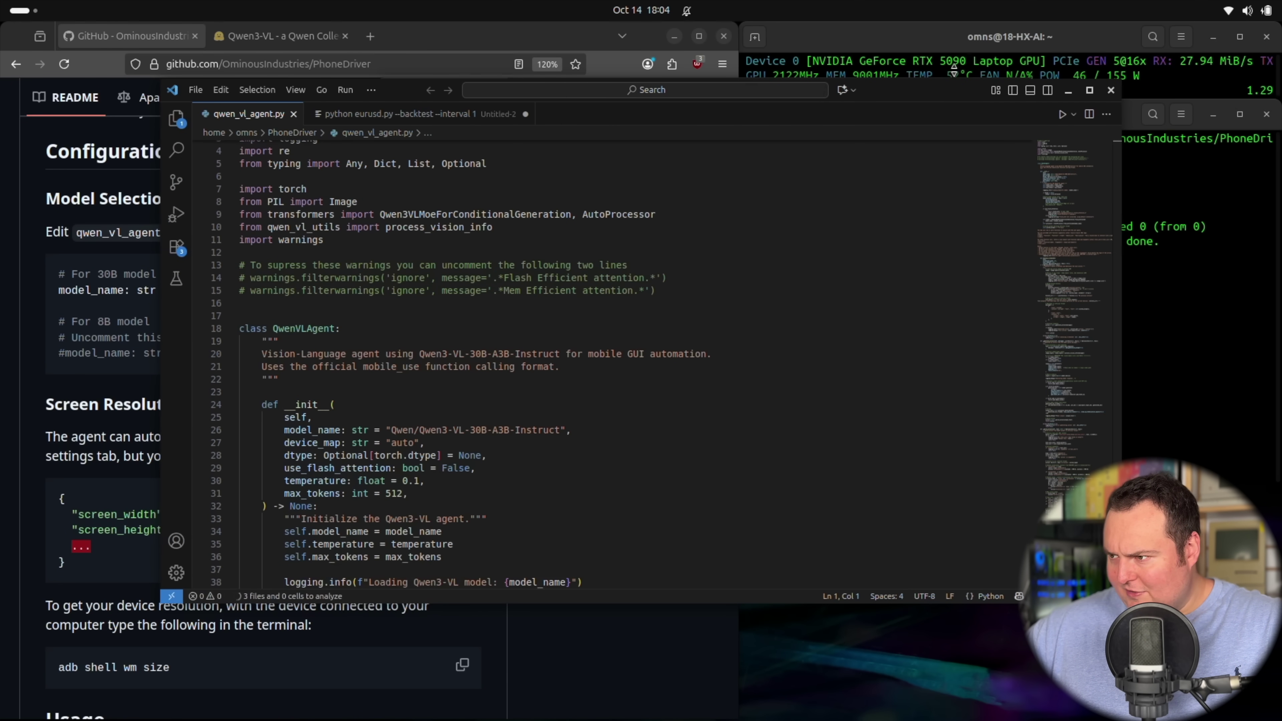
{"action": "left_click_drag", "start_coordinate": [929, 92], "coordinate": [1066, 52]}
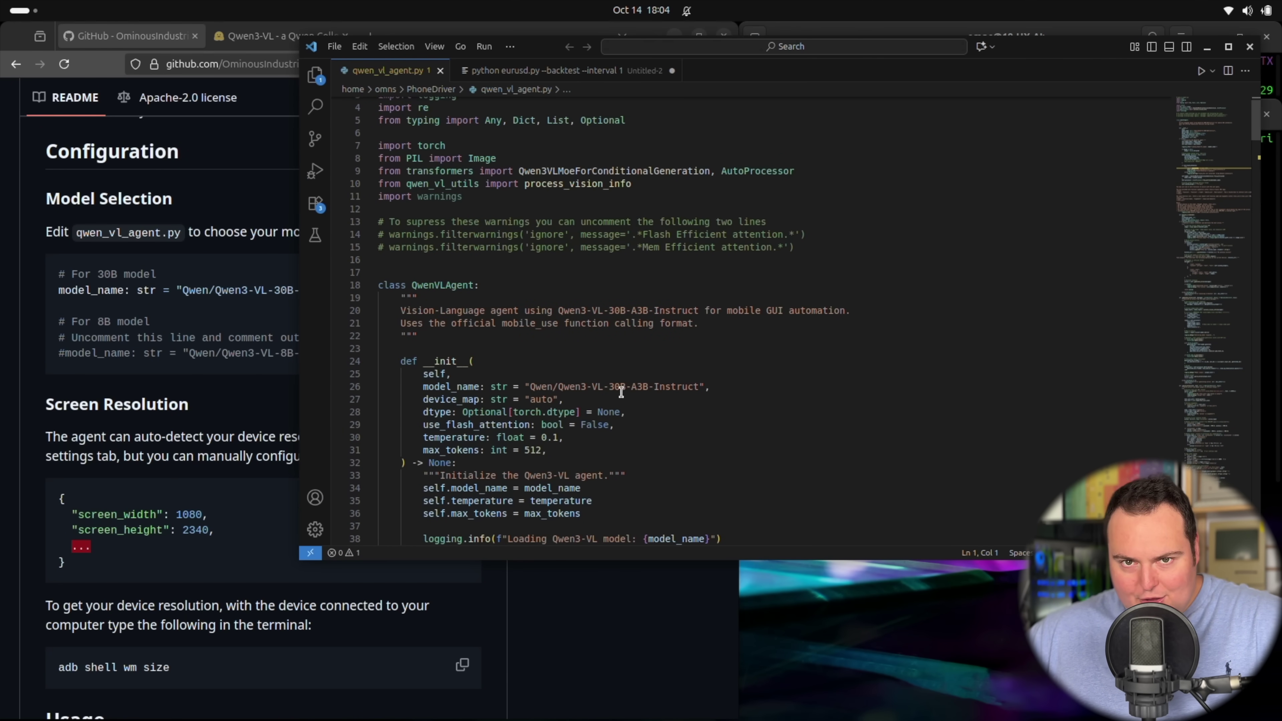
{"action": "left_click_drag", "start_coordinate": [698, 386], "coordinate": [613, 387]}
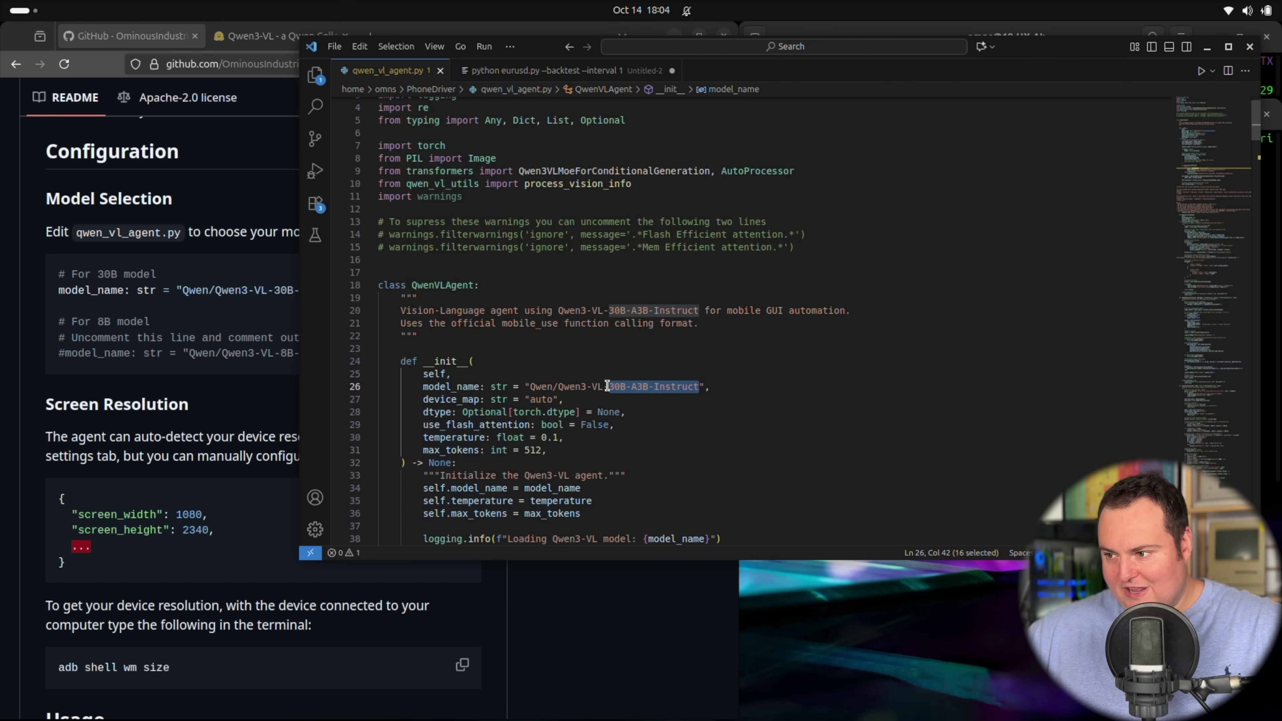
Copy Qwen/Qwen3-VL-8B-Instruct from Hugging Face and paste it over line 26's 30B model name.
{"action": "left_click", "coordinate": [15, 322]}
{"action": "left_click", "coordinate": [278, 35]}
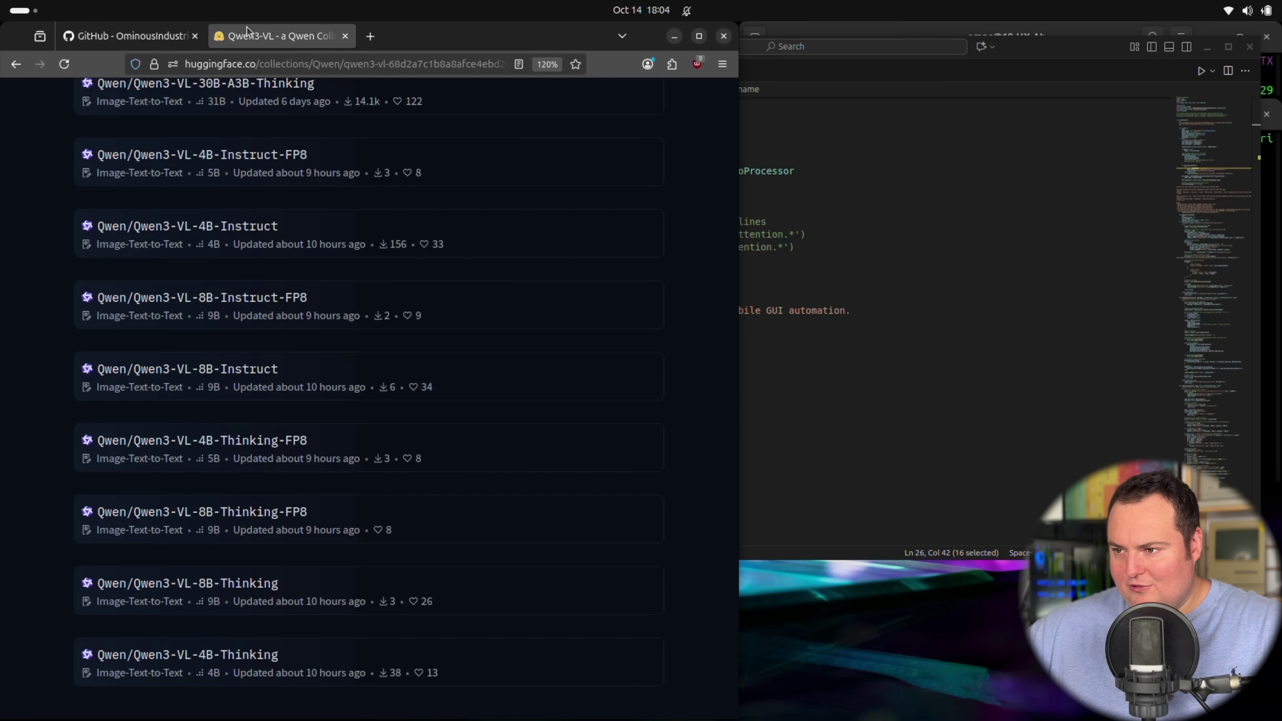
{"action": "left_click", "coordinate": [269, 376]}
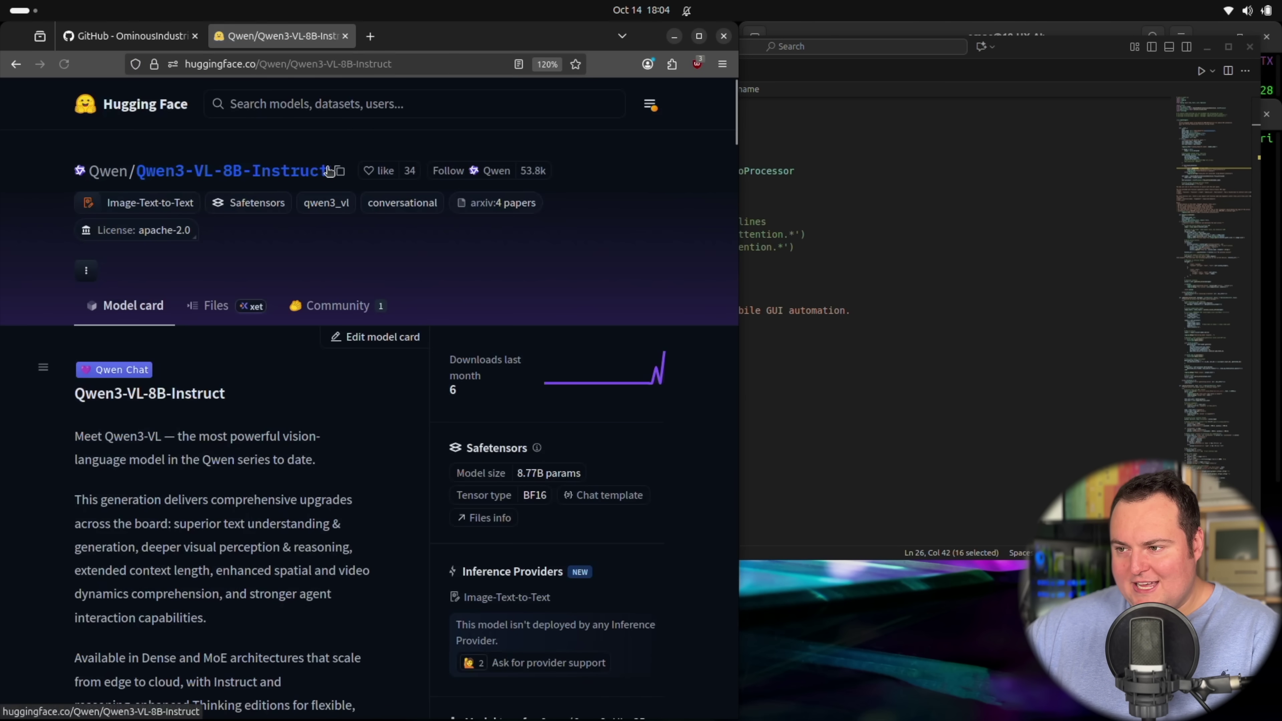
{"action": "left_click", "coordinate": [339, 171]}
{"action": "left_click", "coordinate": [996, 234]}
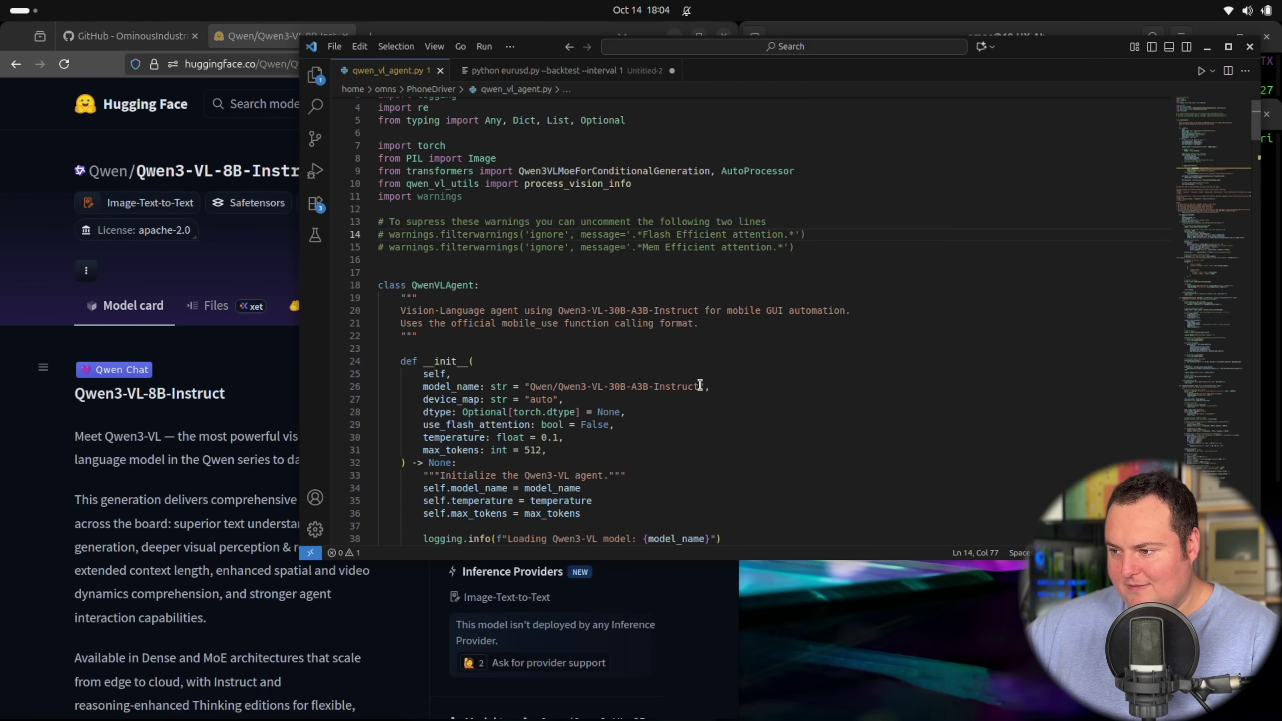
{"action": "left_click_drag", "start_coordinate": [698, 387], "coordinate": [529, 385]}
{"action": "key", "text": "ctrl+v"}
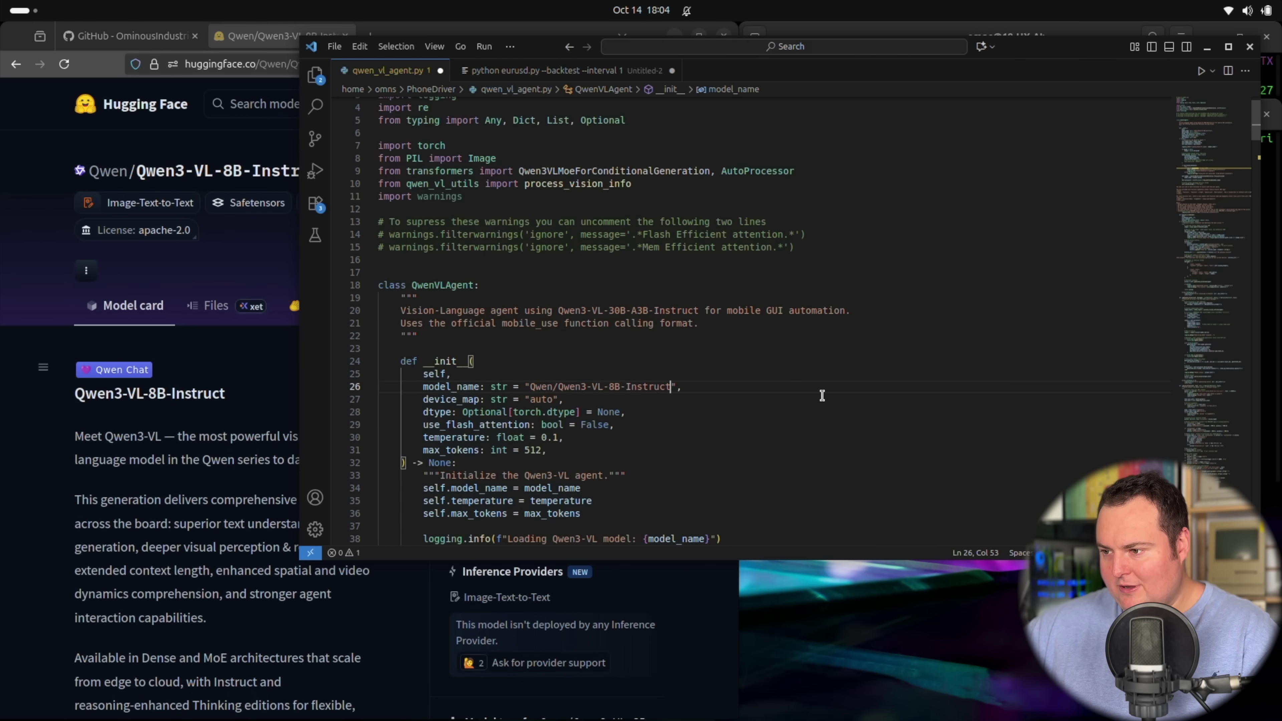
{"action": "left_click", "coordinate": [789, 369]}
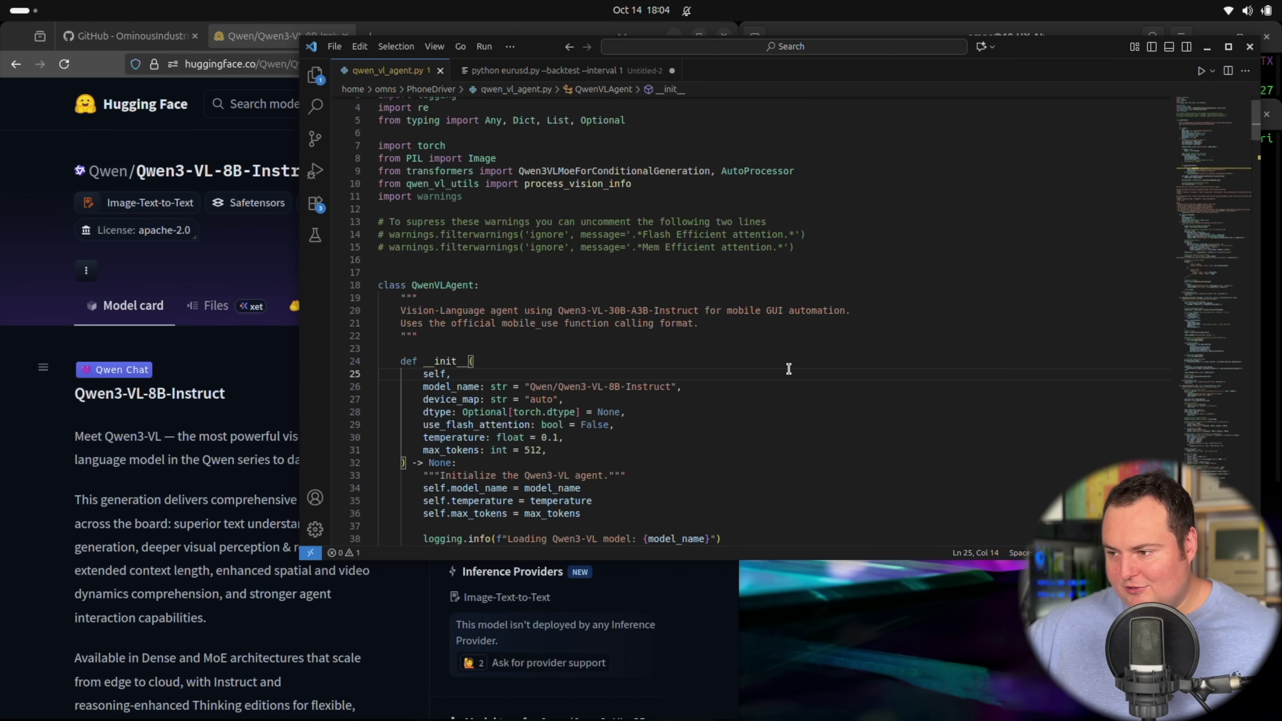
{"action": "left_click_drag", "start_coordinate": [676, 387], "coordinate": [524, 387]}
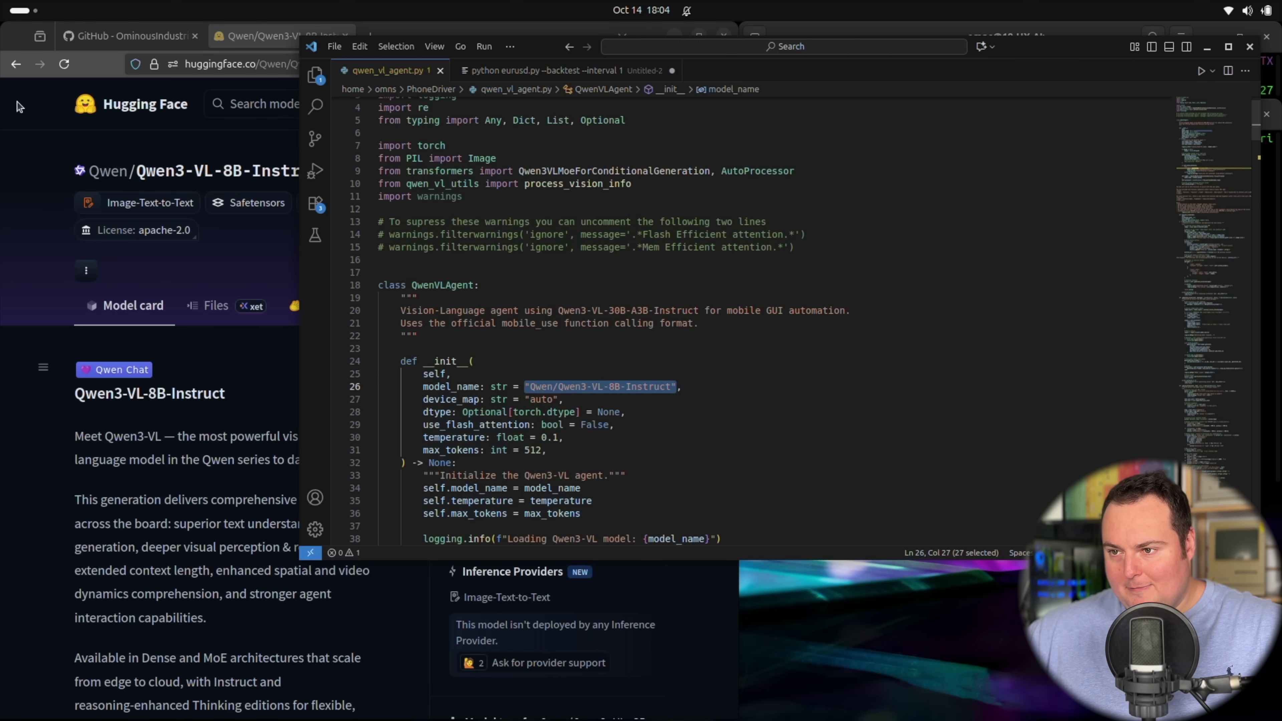
Check the Qwen3-VL collection list again, then return to the edited file.
{"action": "left_click", "coordinate": [16, 64]}
{"action": "scroll", "coordinate": [222, 439], "scroll_direction": "up", "scroll_amount": 8}
{"action": "scroll", "coordinate": [222, 439], "scroll_direction": "down", "scroll_amount": 10}
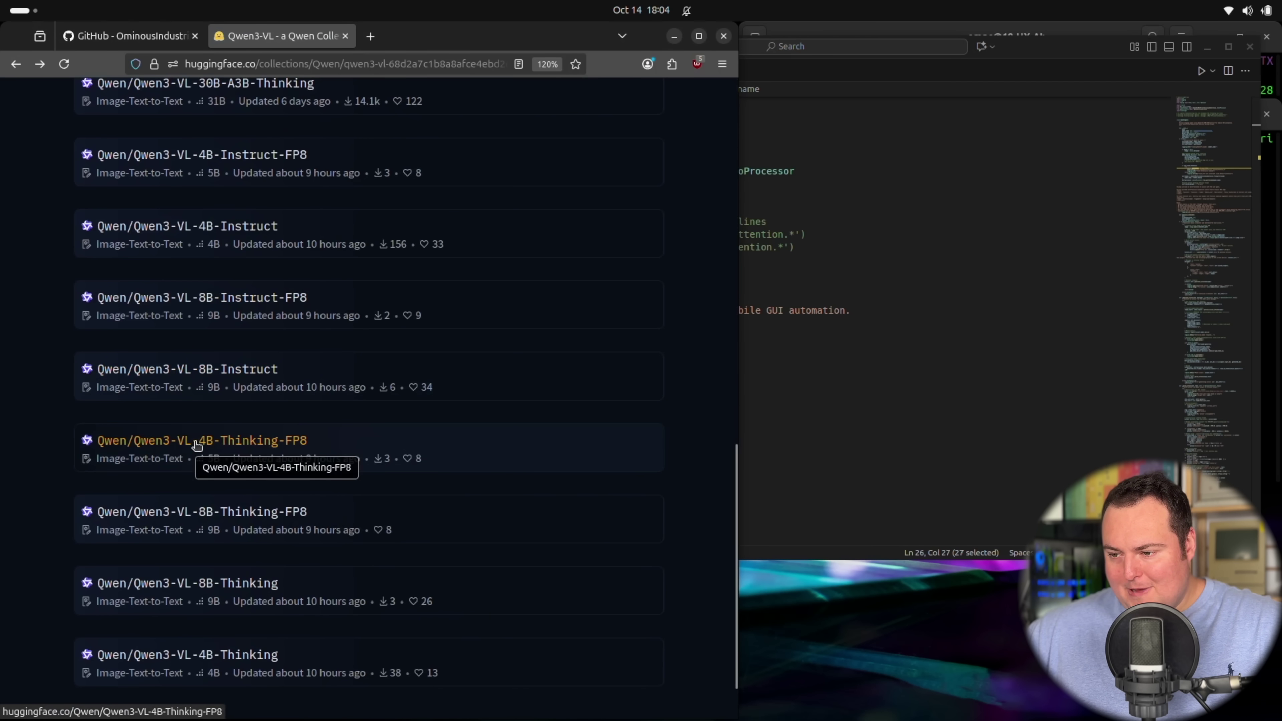
{"action": "scroll", "coordinate": [307, 401], "scroll_direction": "down", "scroll_amount": 1}
{"action": "scroll", "coordinate": [348, 390], "scroll_direction": "up", "scroll_amount": 6}
{"action": "left_click", "coordinate": [1027, 228]}
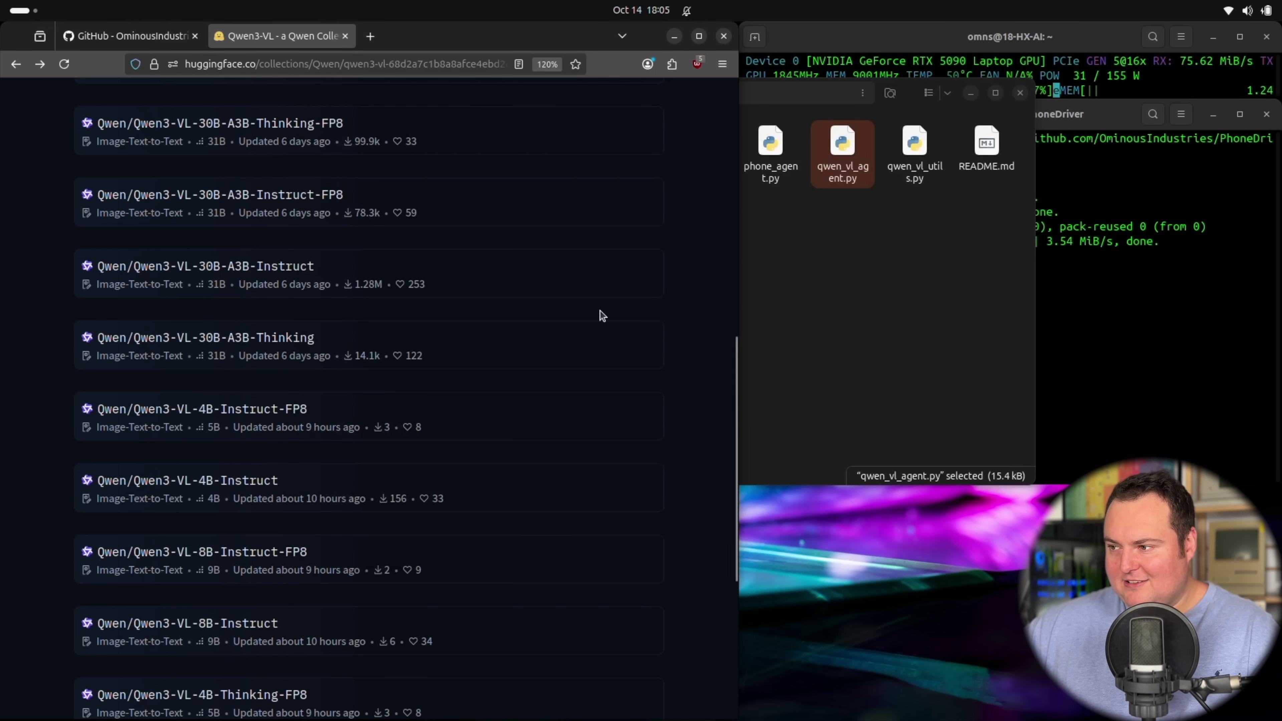
Return to the PhoneDriver README and minimize the file manager to reveal the terminal.
{"action": "left_click", "coordinate": [133, 33]}
{"action": "left_click", "coordinate": [780, 373]}
{"action": "left_click", "coordinate": [970, 93]}
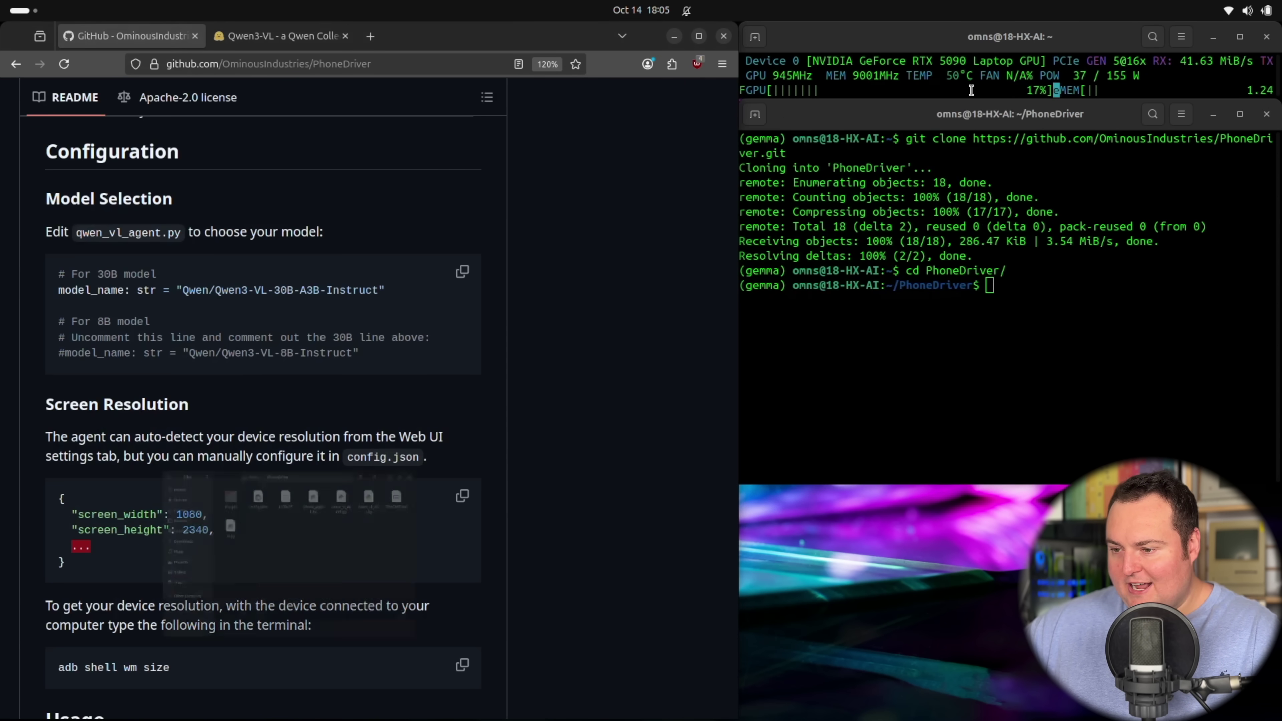
{"action": "scroll", "coordinate": [519, 419], "scroll_direction": "down", "scroll_amount": 4}
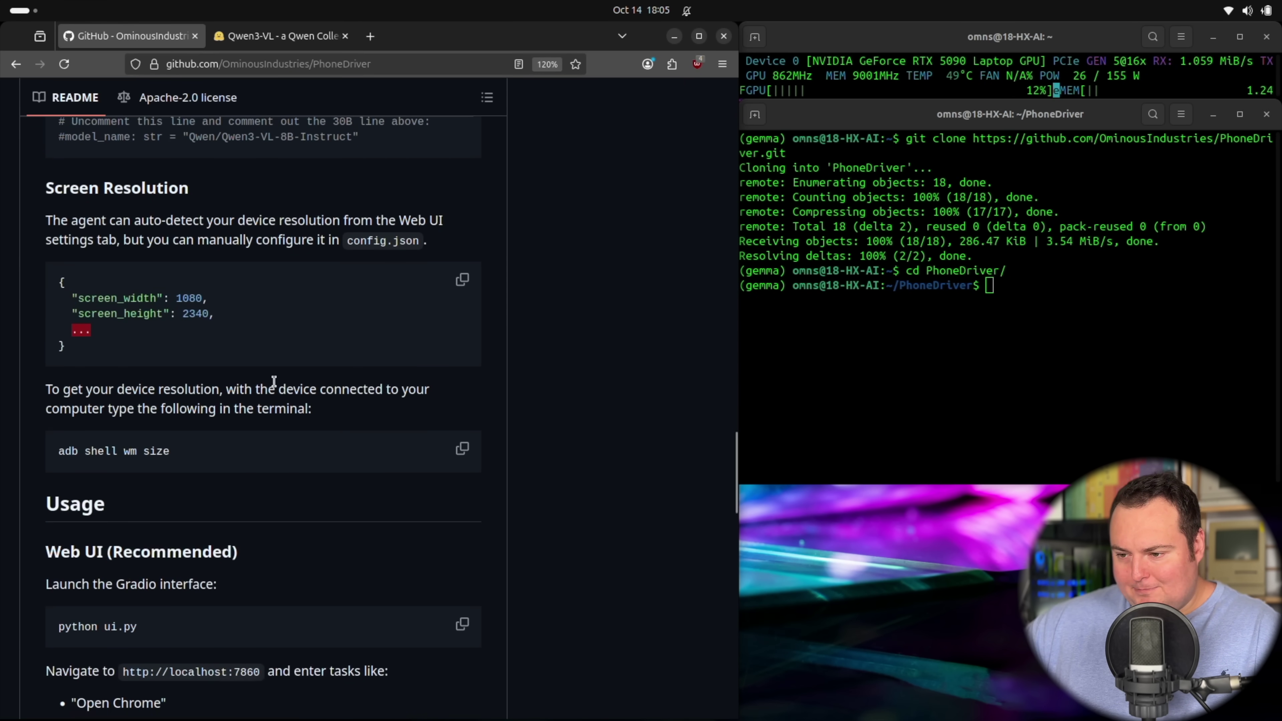
{"action": "scroll", "coordinate": [272, 353], "scroll_direction": "down", "scroll_amount": 6}
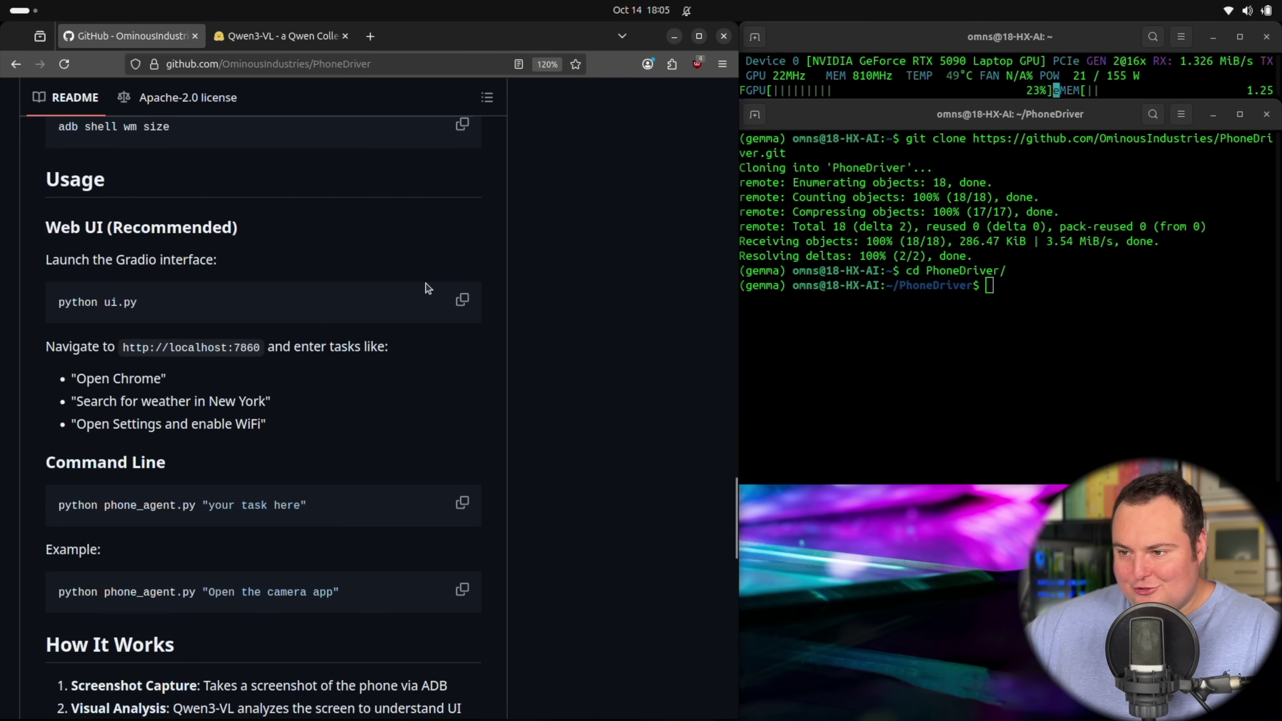
Run python ui.py in the PhoneDriver terminal and open the control panel at localhost:7860.
{"action": "left_click", "coordinate": [462, 300]}
{"action": "left_click", "coordinate": [1043, 408]}
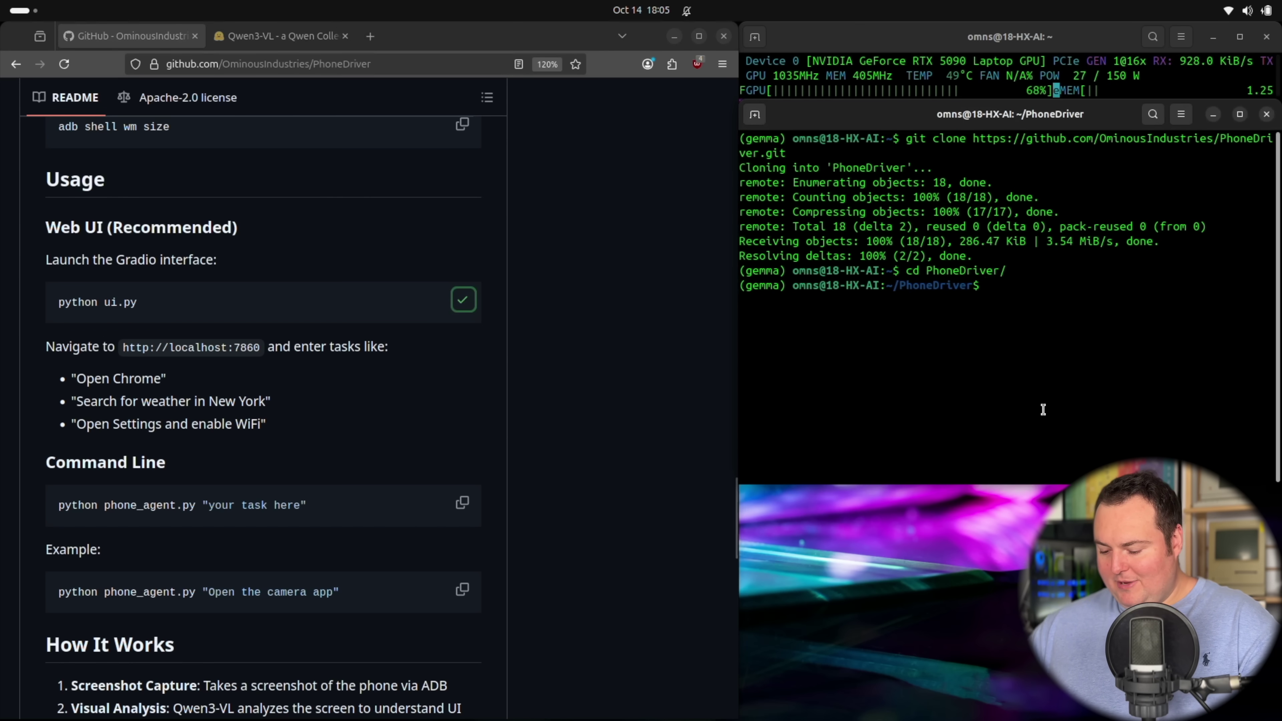
{"action": "key", "text": "ctrl+shift+v"}
{"action": "key", "text": "Return"}
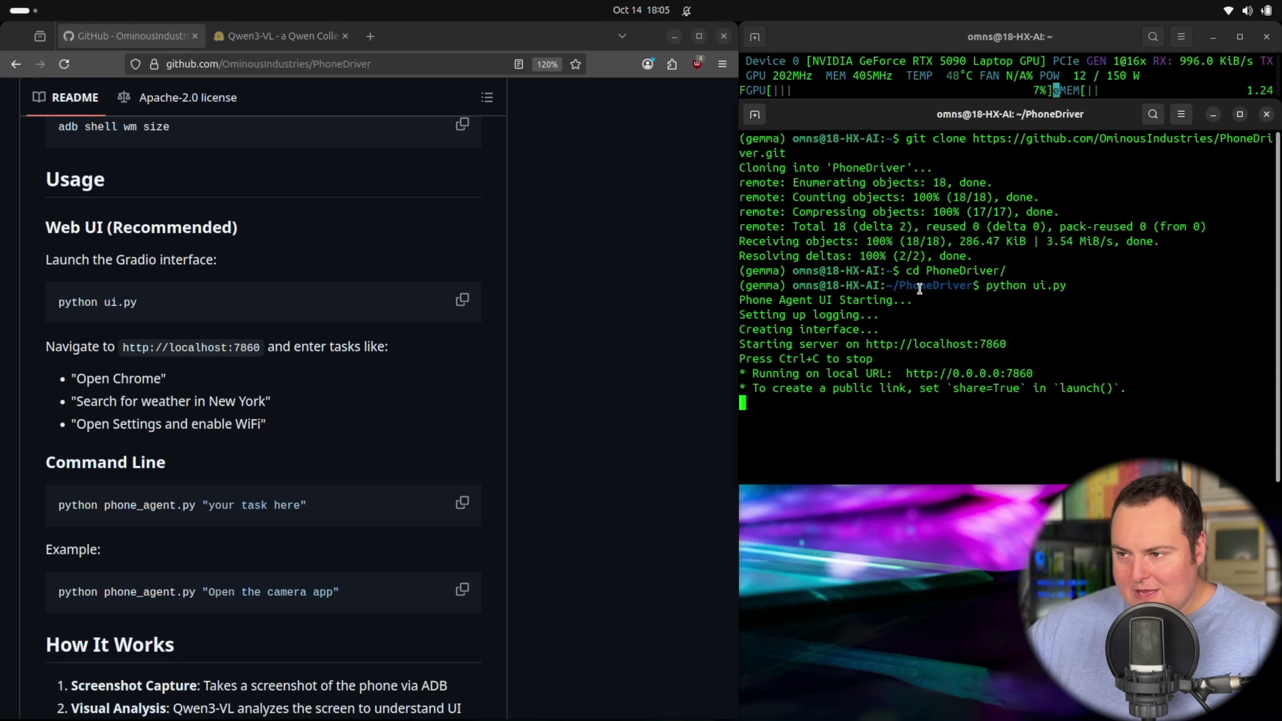
{"action": "left_click", "coordinate": [1022, 380], "text": "ctrl"}
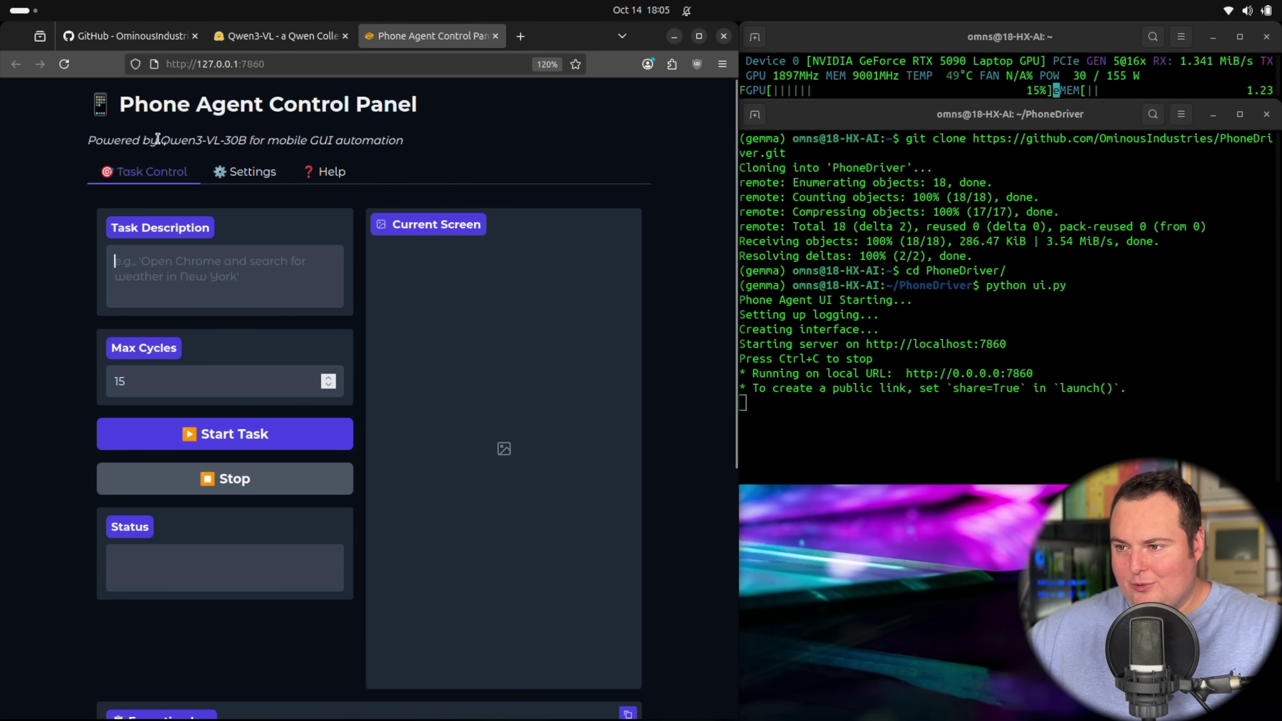
On the Settings tab, auto-detect the phone resolution as 1080 x 2340 and scroll to the configuration JSON.
{"action": "left_click_drag", "start_coordinate": [158, 138], "coordinate": [244, 138]}
{"action": "left_click", "coordinate": [244, 137]}
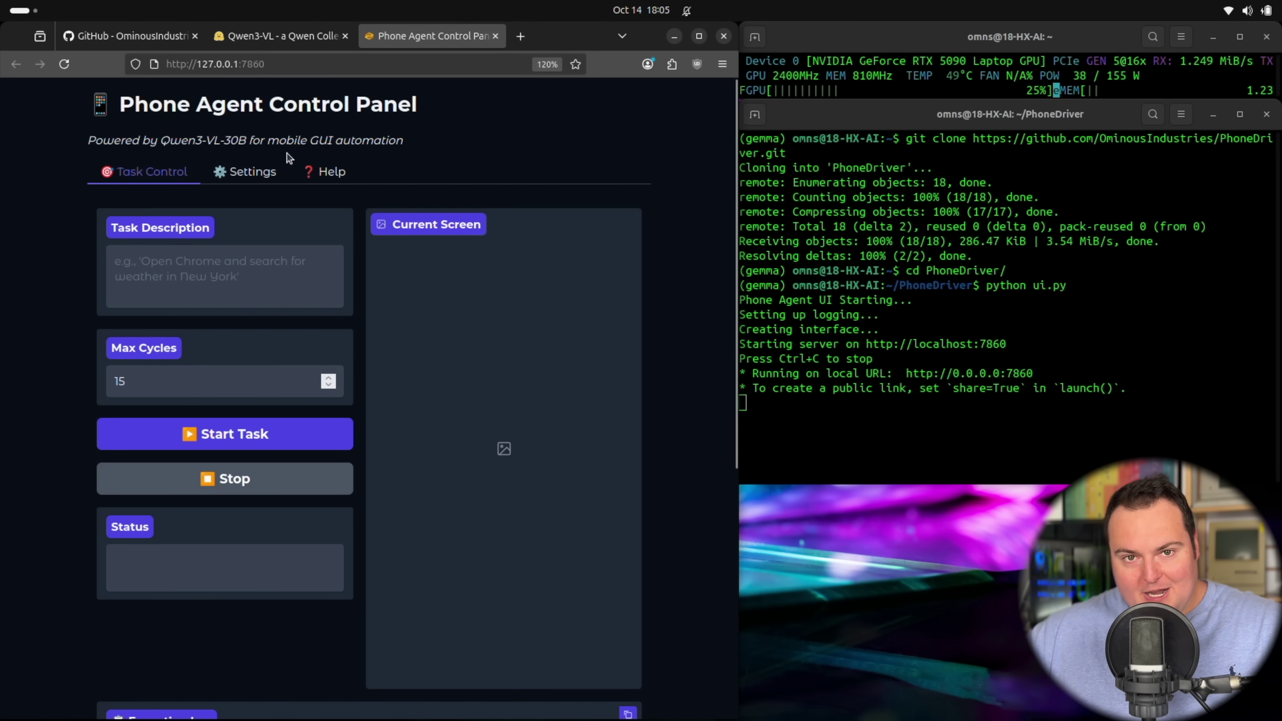
{"action": "left_click", "coordinate": [247, 172]}
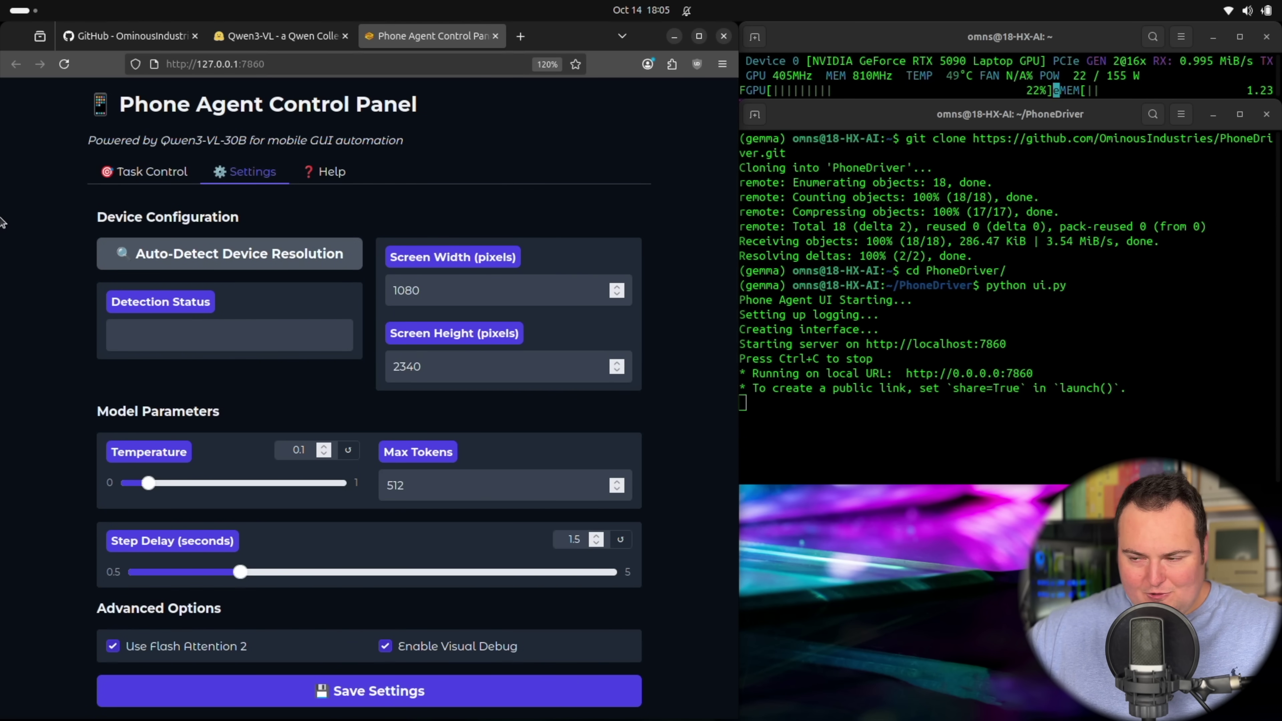
{"action": "scroll", "coordinate": [2, 222], "scroll_direction": "down", "scroll_amount": 5}
{"action": "scroll", "coordinate": [3, 218], "scroll_direction": "up", "scroll_amount": 5}
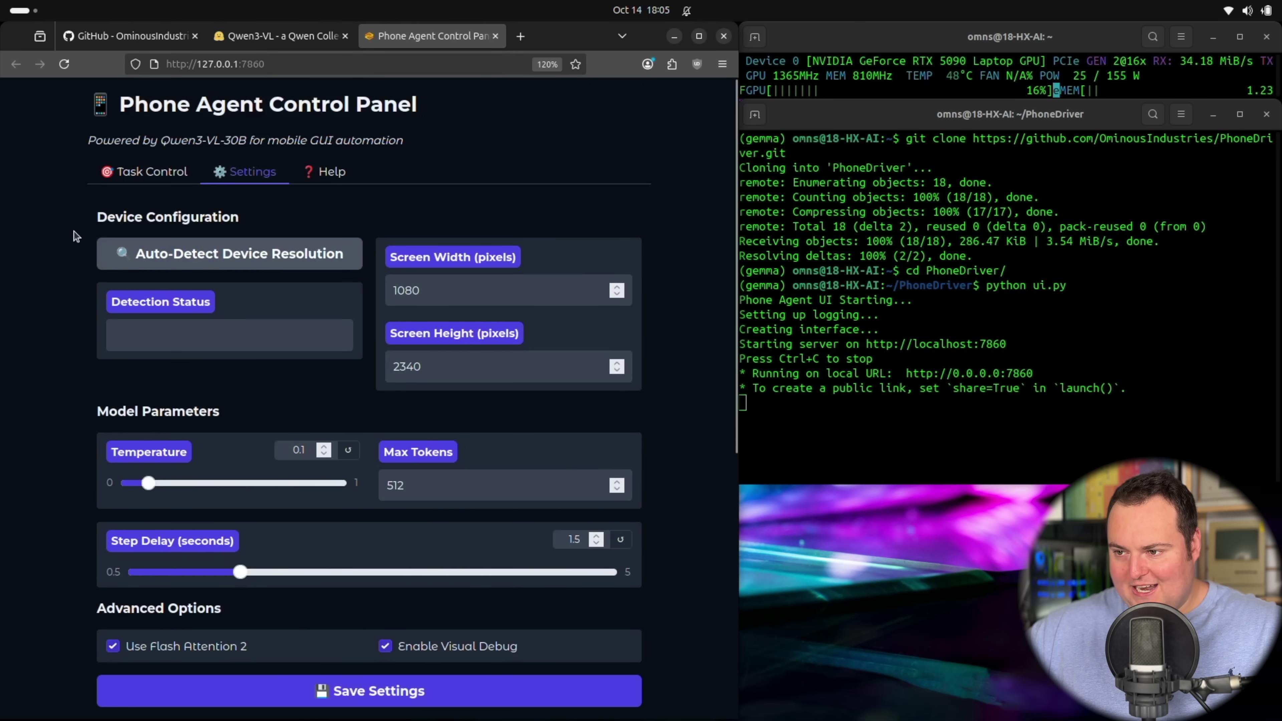
{"action": "left_click", "coordinate": [153, 250]}
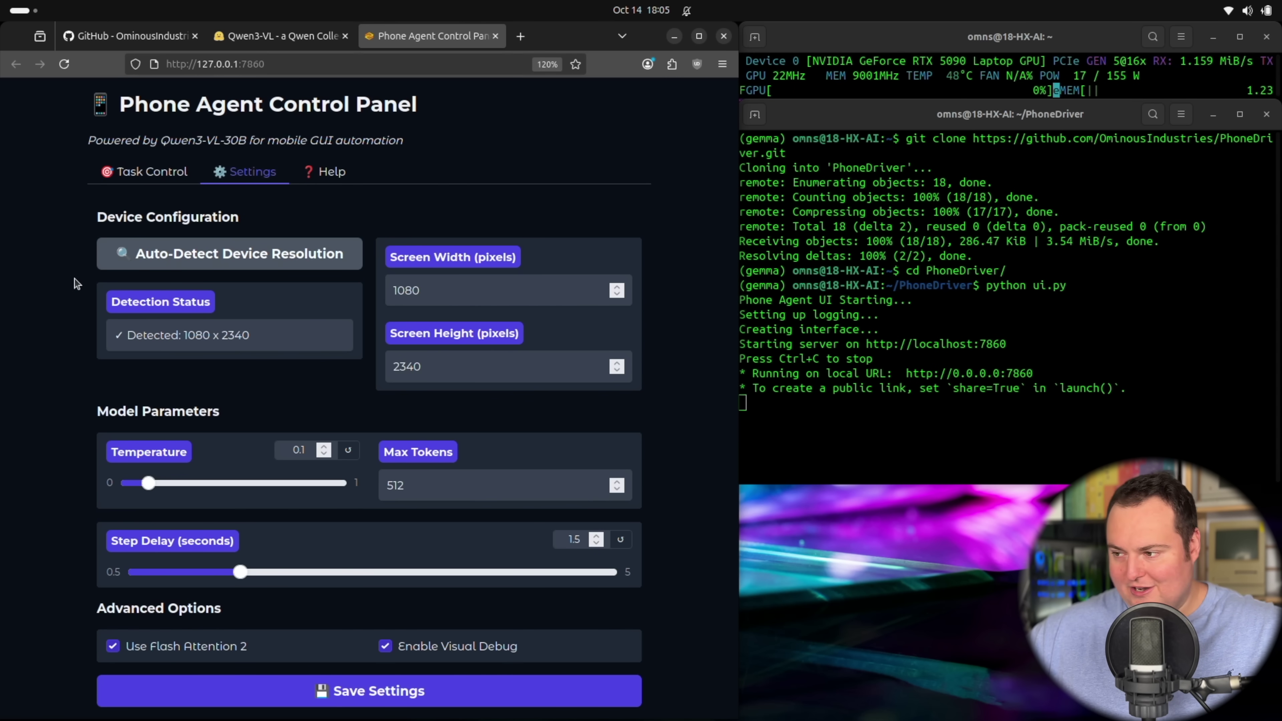
{"action": "scroll", "coordinate": [76, 282], "scroll_direction": "down", "scroll_amount": 6}
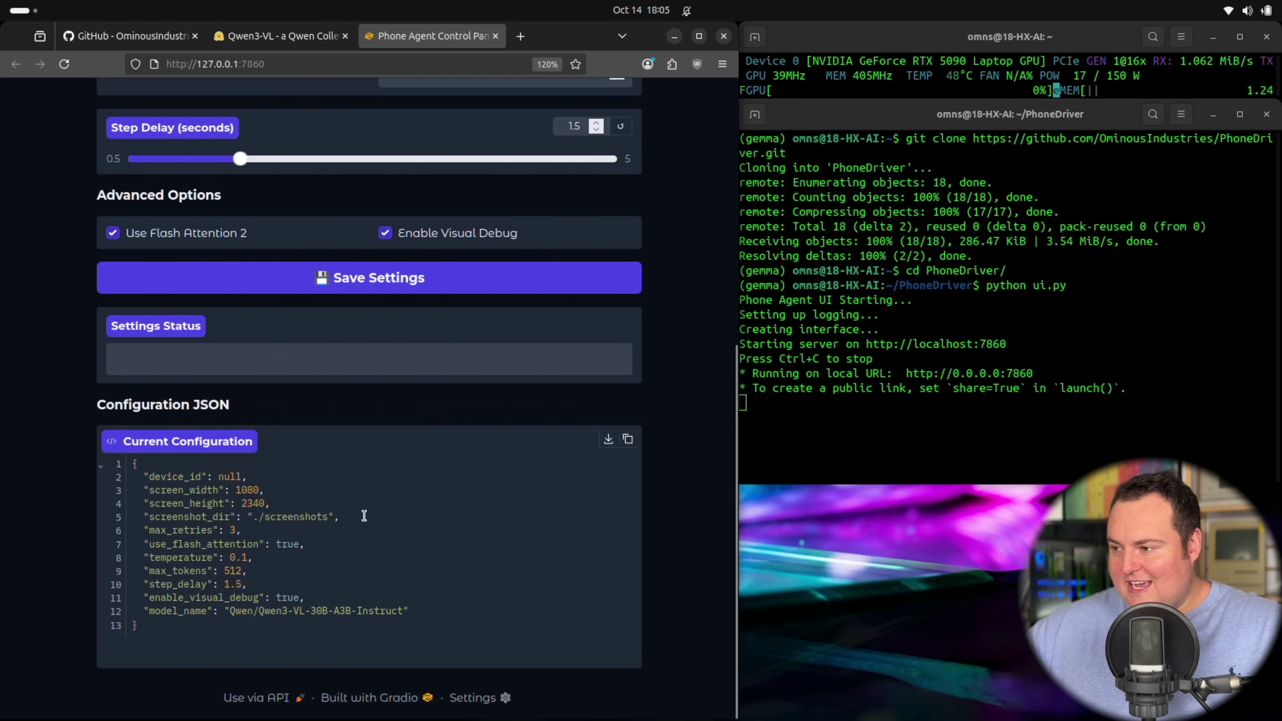
Open config.json from the PhoneDriver folder in Text Editor.
{"action": "mouse_move", "coordinate": [298, 712]}
{"action": "left_click", "coordinate": [67, 713]}
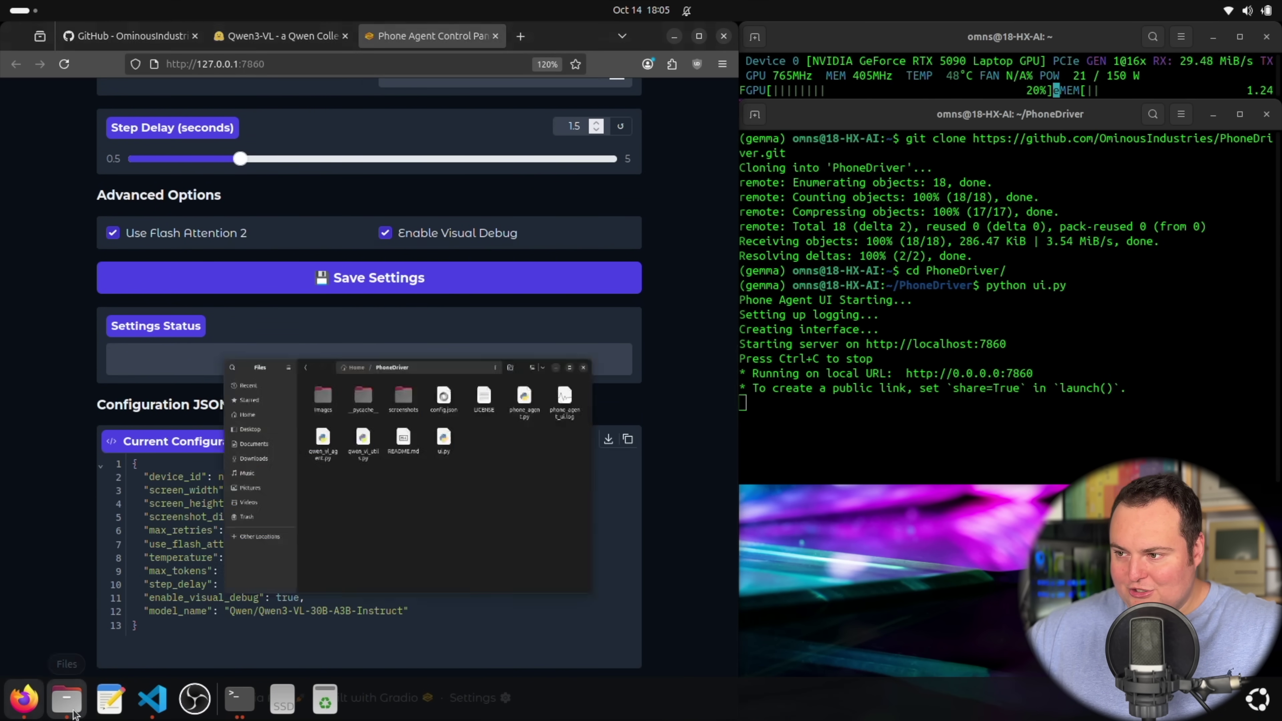
{"action": "right_click", "coordinate": [775, 161]}
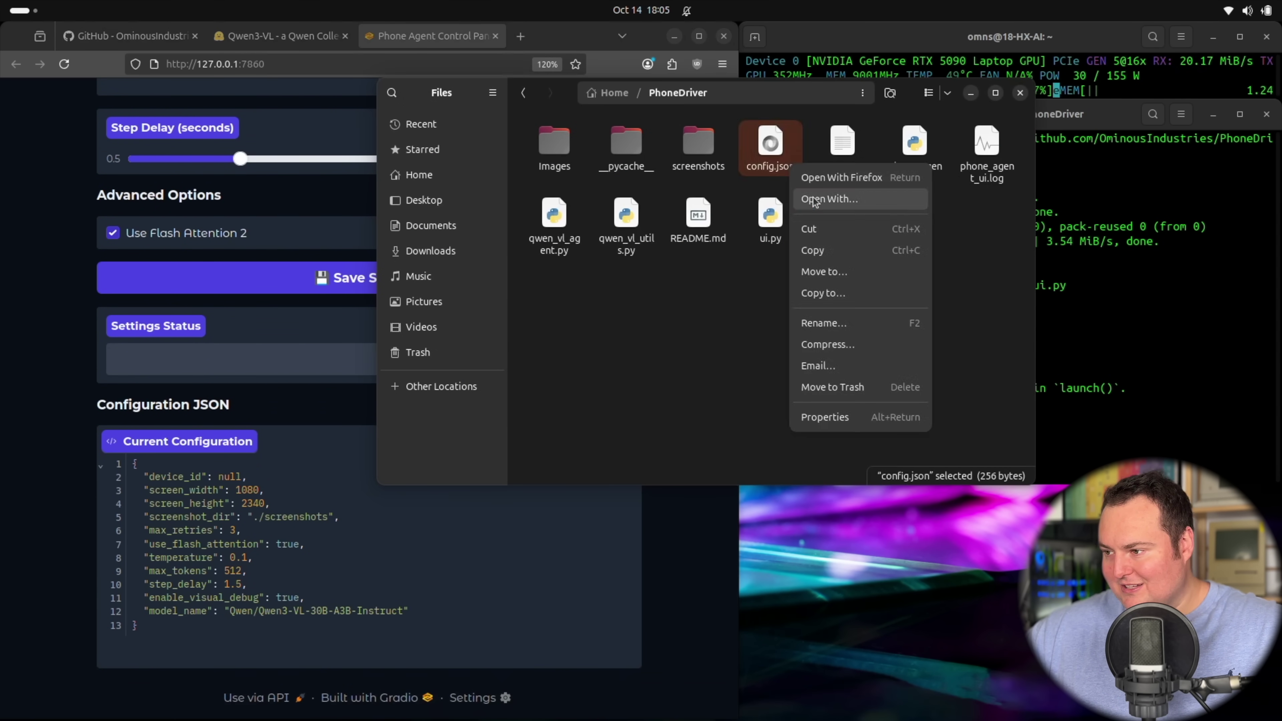
{"action": "left_click", "coordinate": [828, 178]}
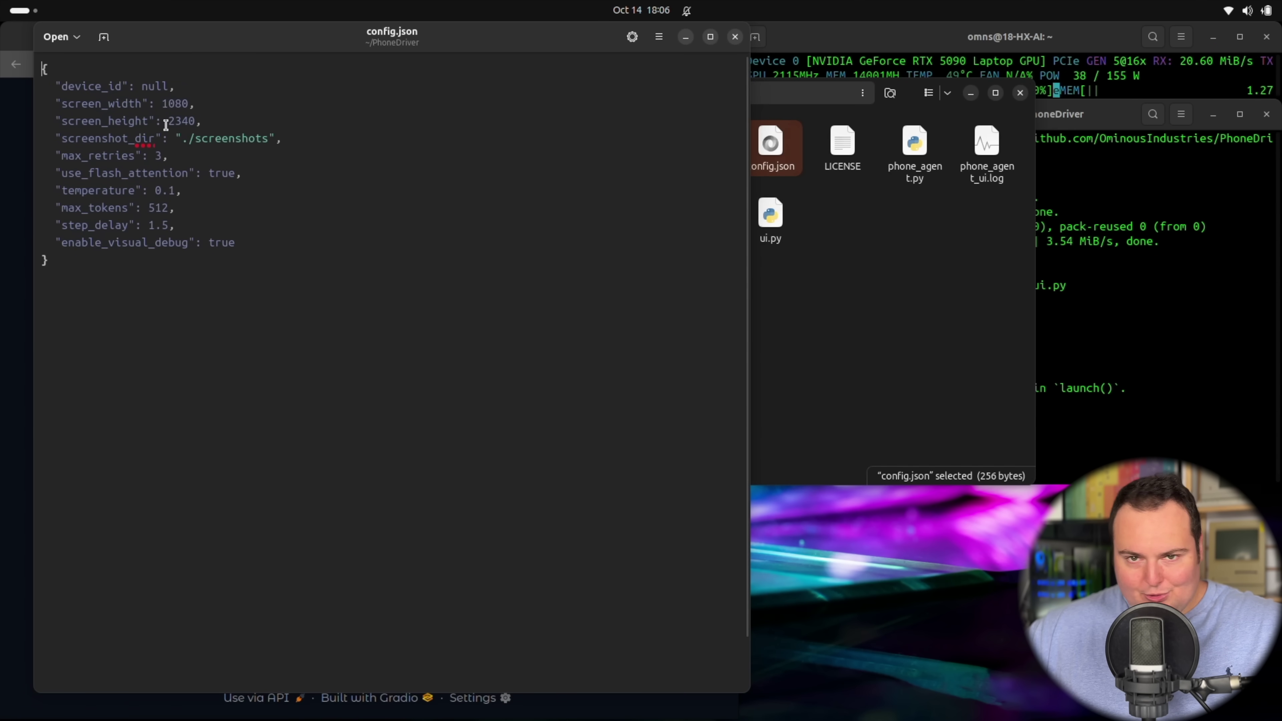
Minimise the editor and bring the Phone Agent Control Panel back to the front.
{"action": "left_click", "coordinate": [685, 37]}
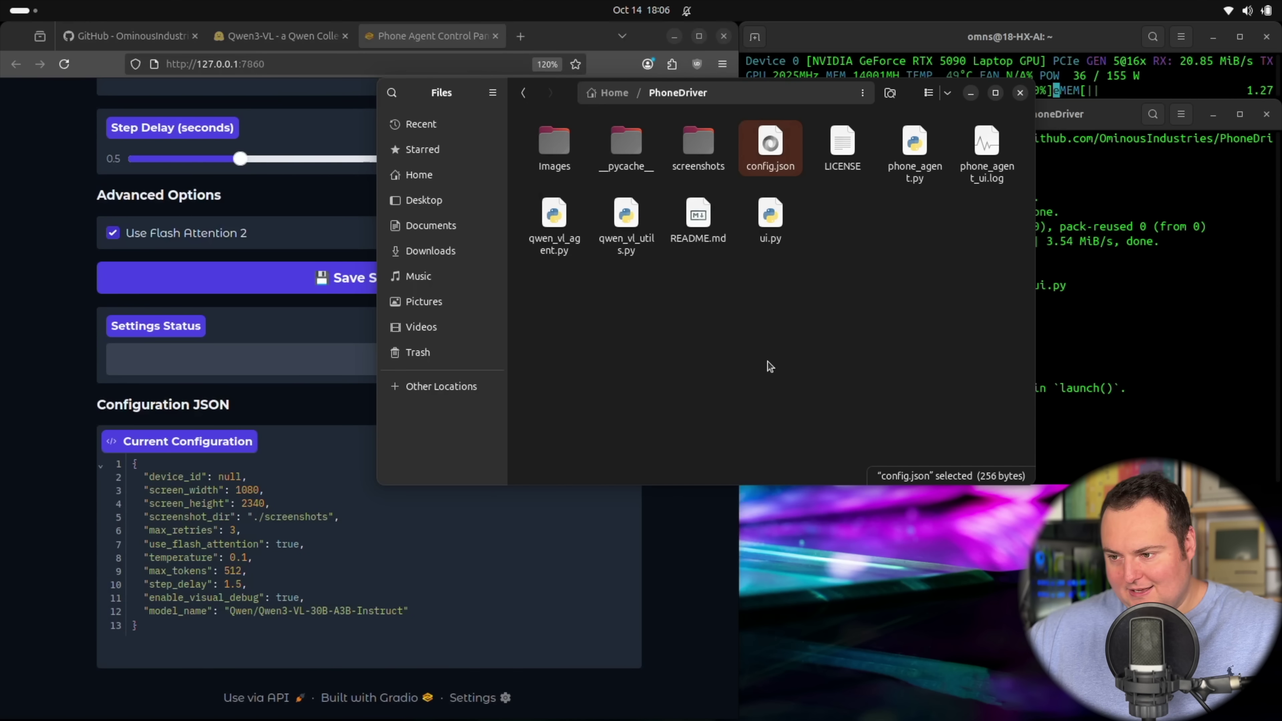
{"action": "left_click", "coordinate": [40, 352]}
{"action": "scroll", "coordinate": [38, 349], "scroll_direction": "up", "scroll_amount": 5}
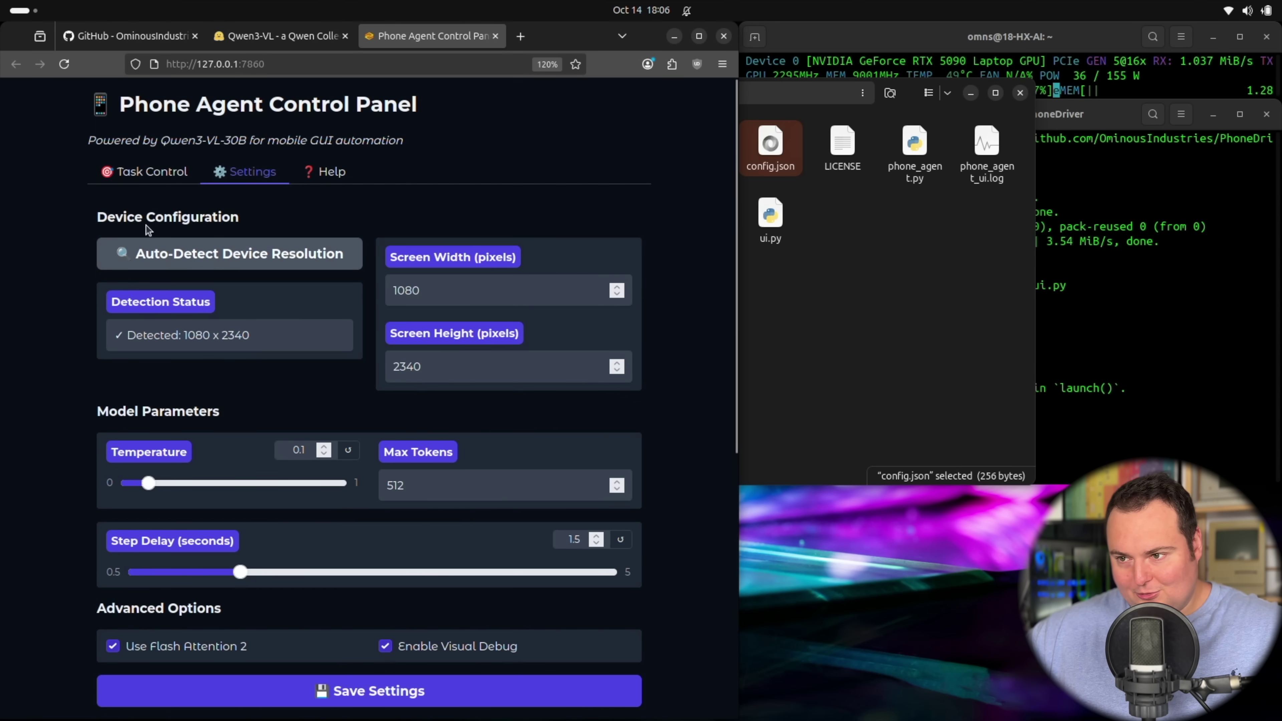
On Task Control, start an 'Open Chrome' task, then hide the file manager.
{"action": "left_click", "coordinate": [156, 173]}
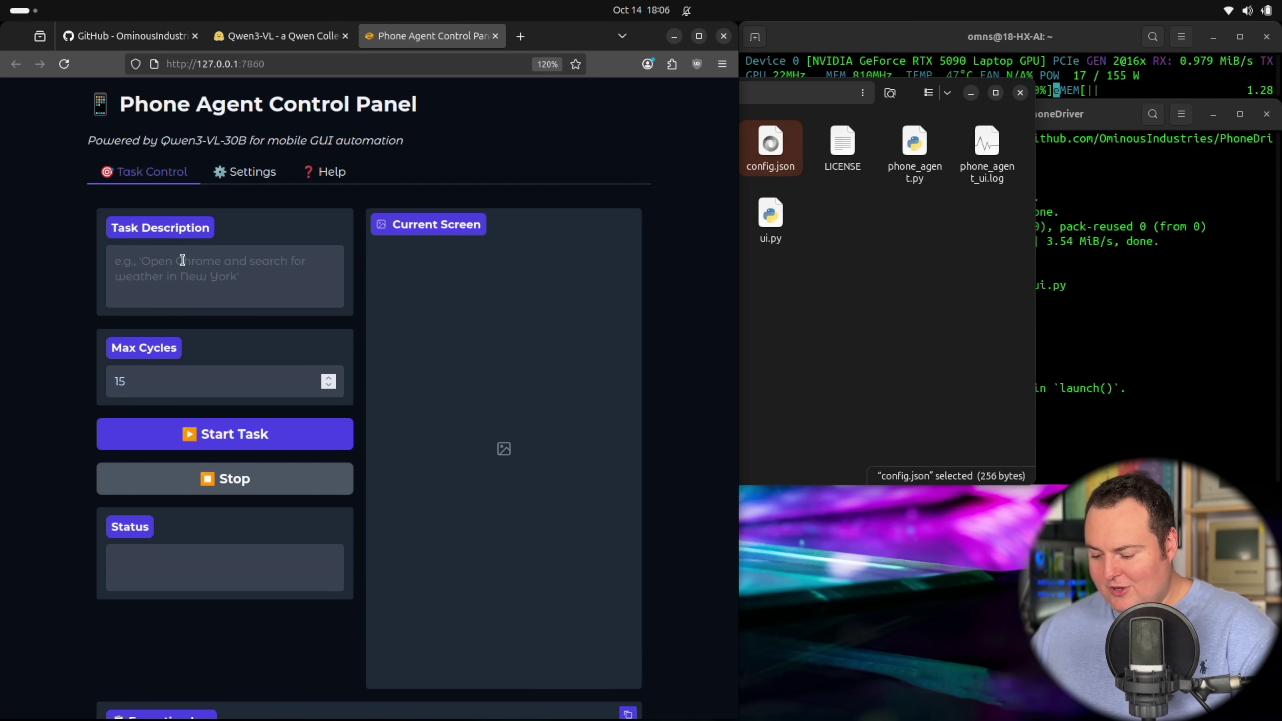
{"action": "type", "text": "Open Chrome"}
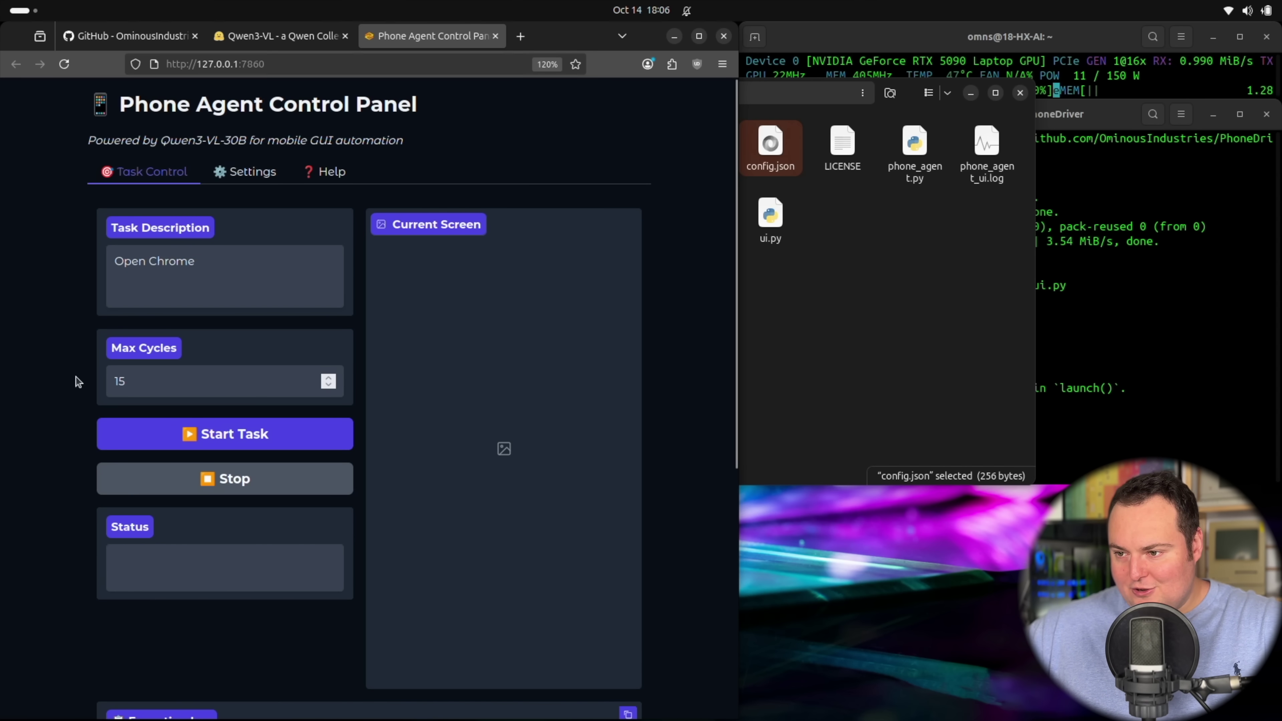
{"action": "left_click", "coordinate": [181, 435]}
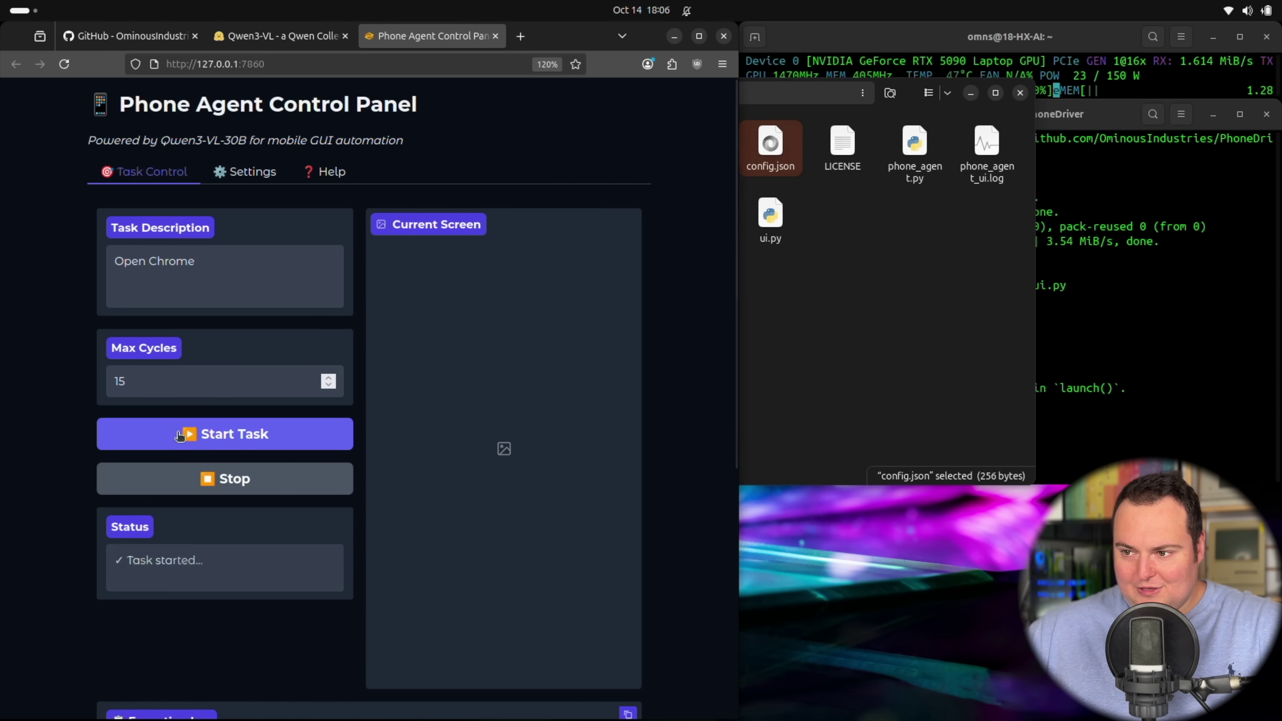
{"action": "left_click", "coordinate": [969, 93]}
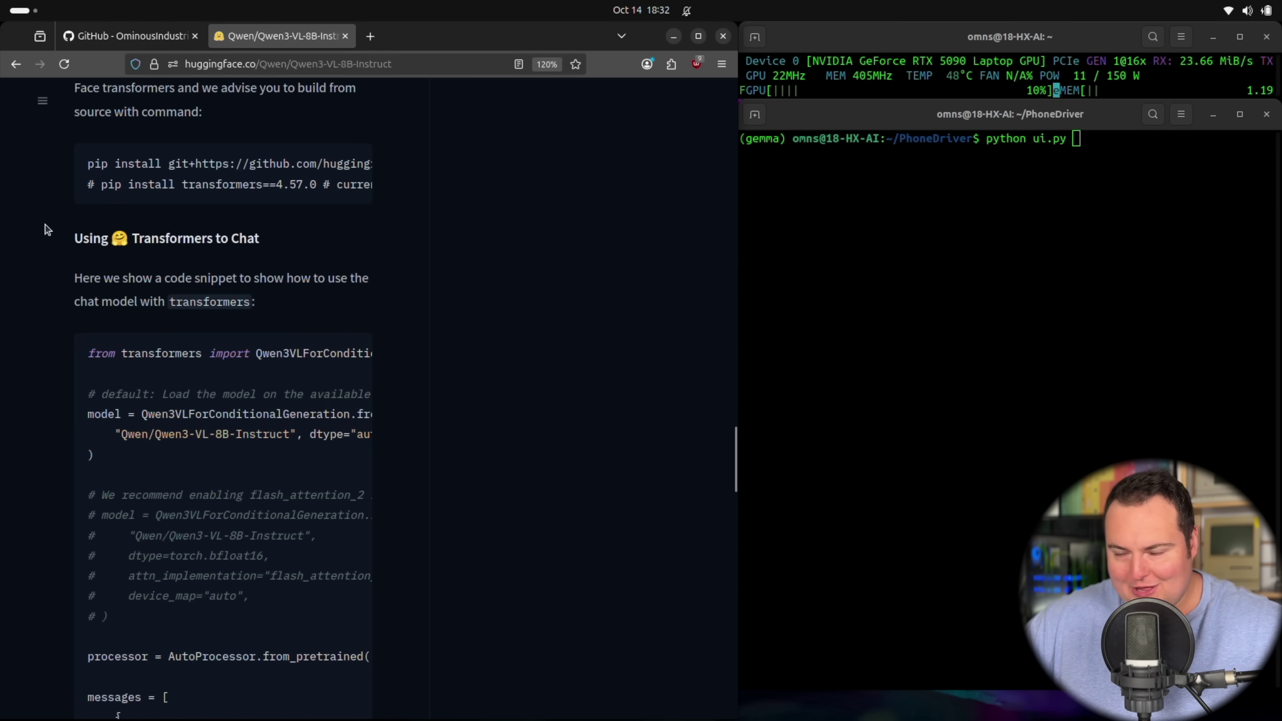
Rerun python ui.py in the PhoneDriver terminal and open the local panel URL on port 7860.
{"action": "left_click_drag", "start_coordinate": [146, 415], "coordinate": [352, 412]}
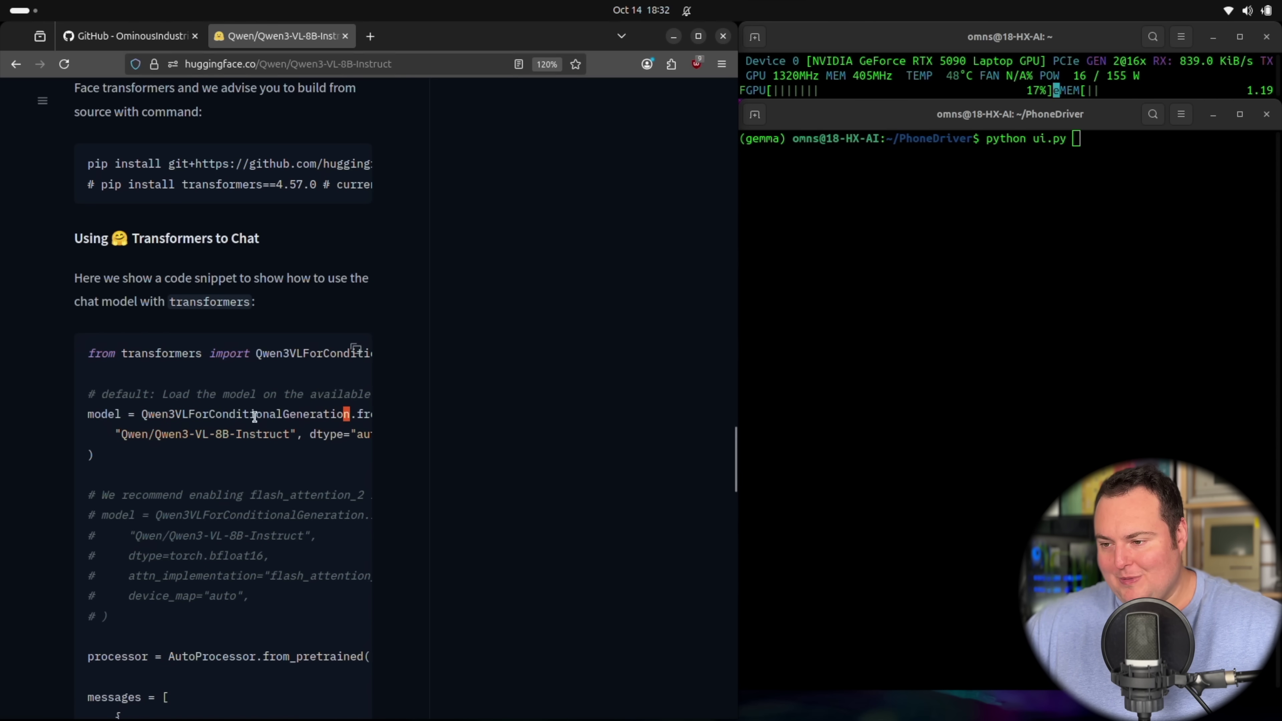
{"action": "left_click", "coordinate": [157, 398]}
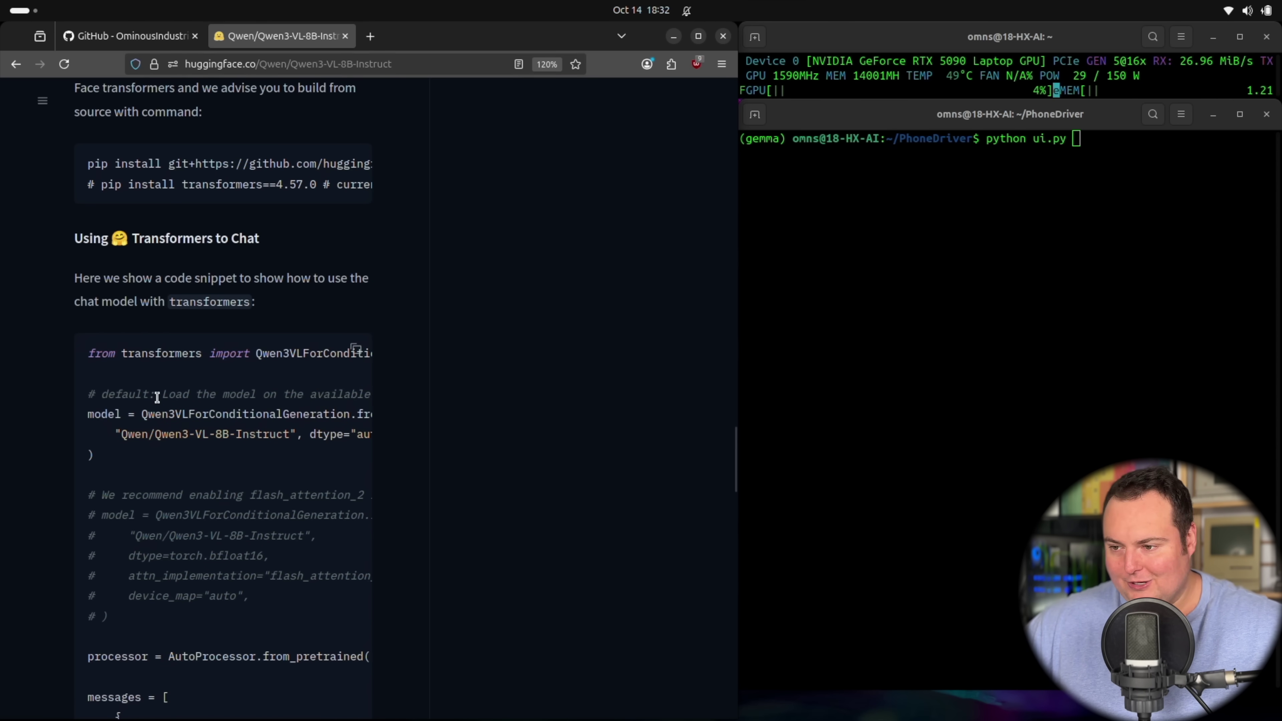
{"action": "left_click", "coordinate": [1070, 214]}
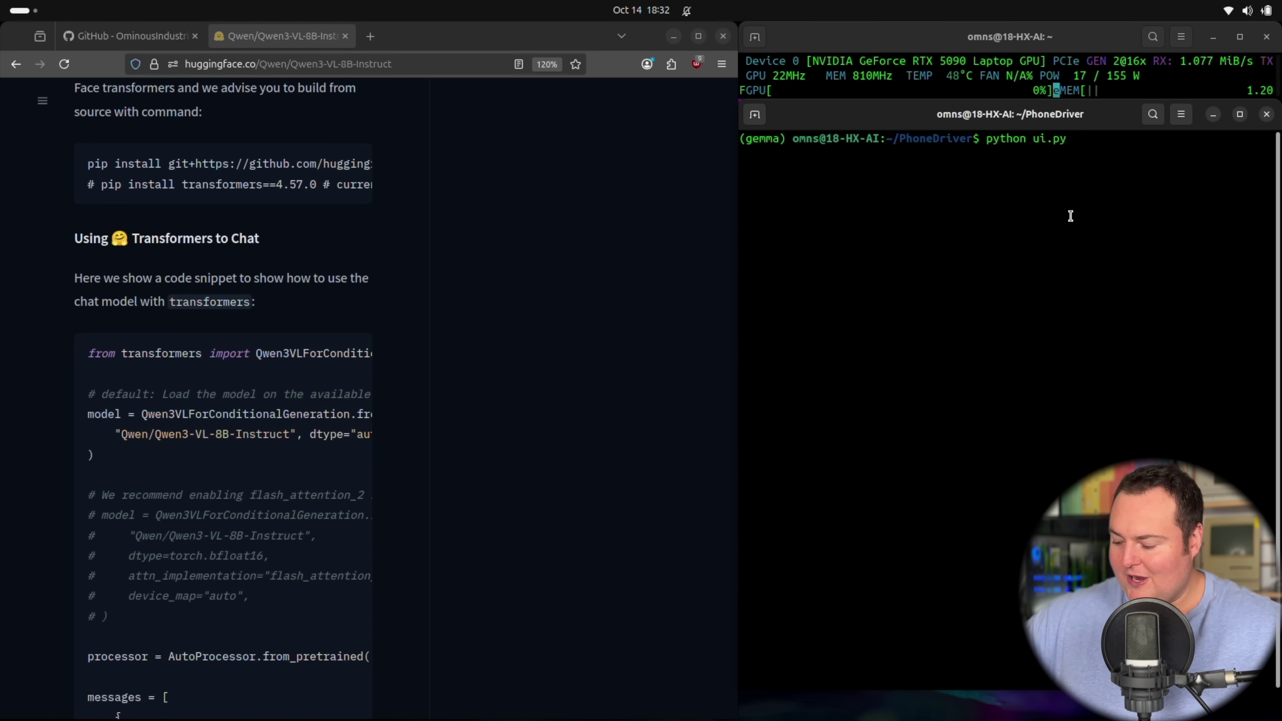
{"action": "key", "text": "Return"}
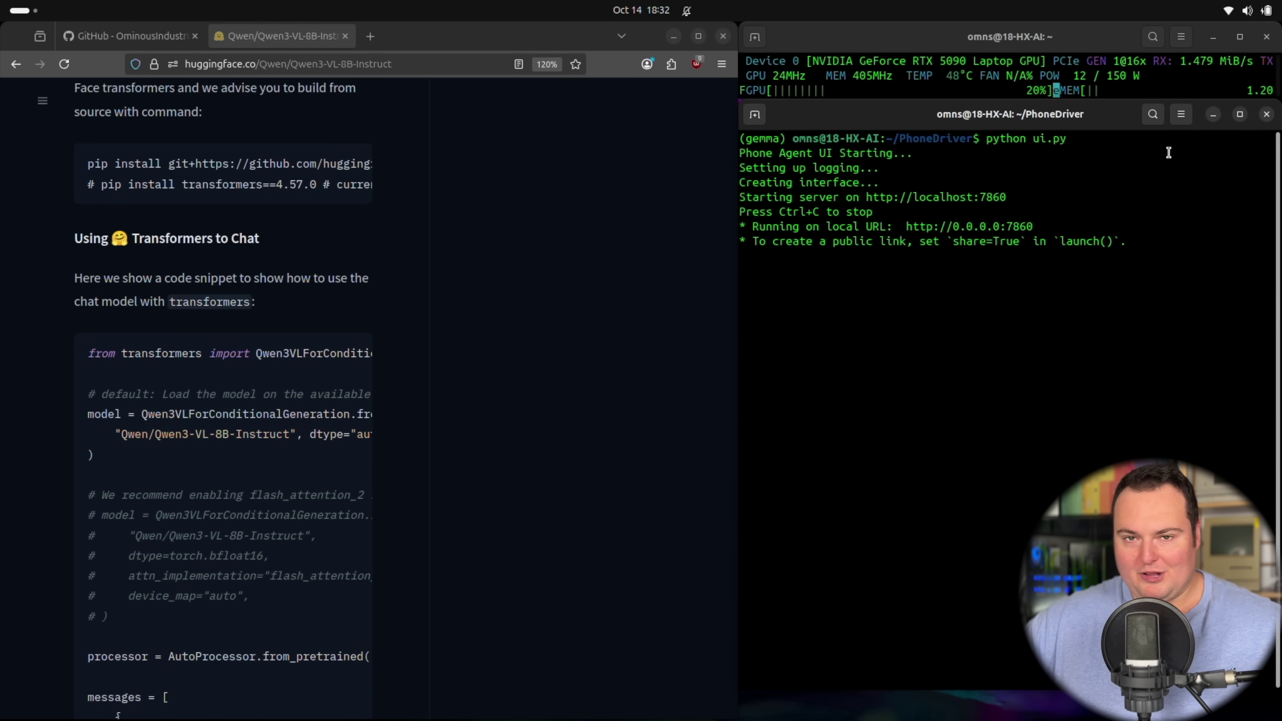
{"action": "left_click", "coordinate": [965, 226], "text": "ctrl"}
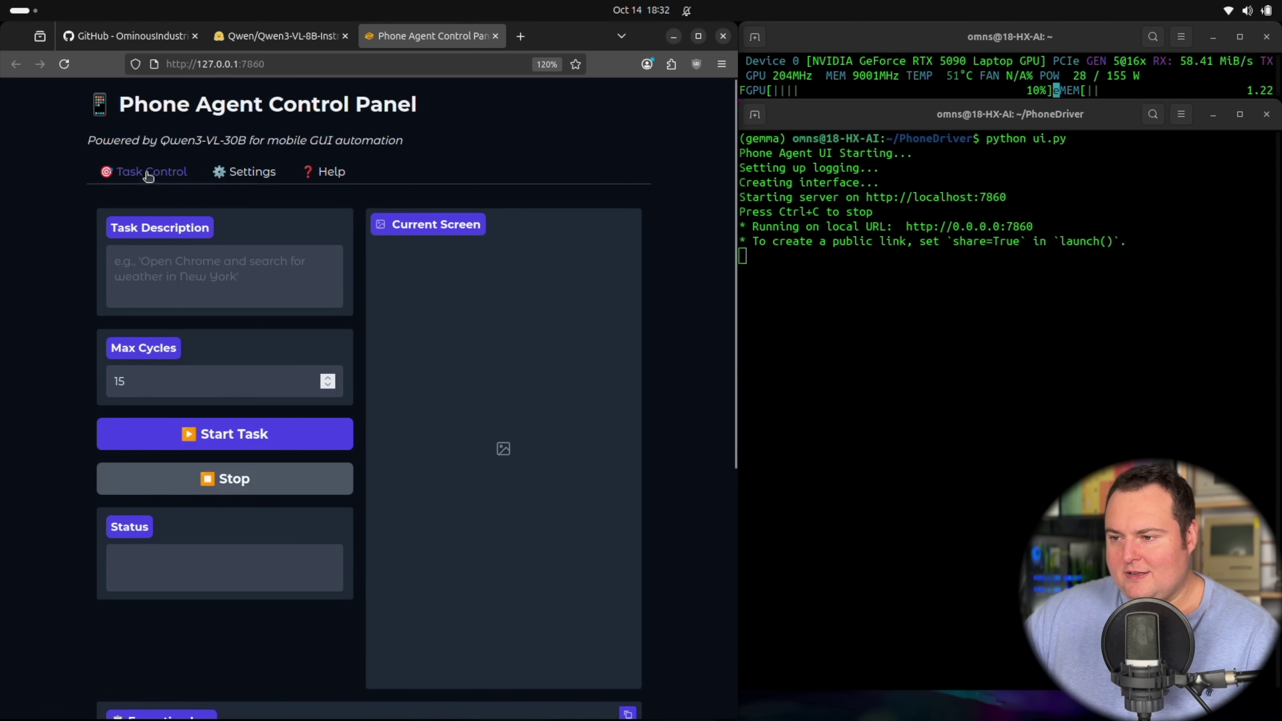
Enter 'Open Chrome' as the task description and start the task.
{"action": "left_click", "coordinate": [180, 275]}
{"action": "type", "text": "Open "}
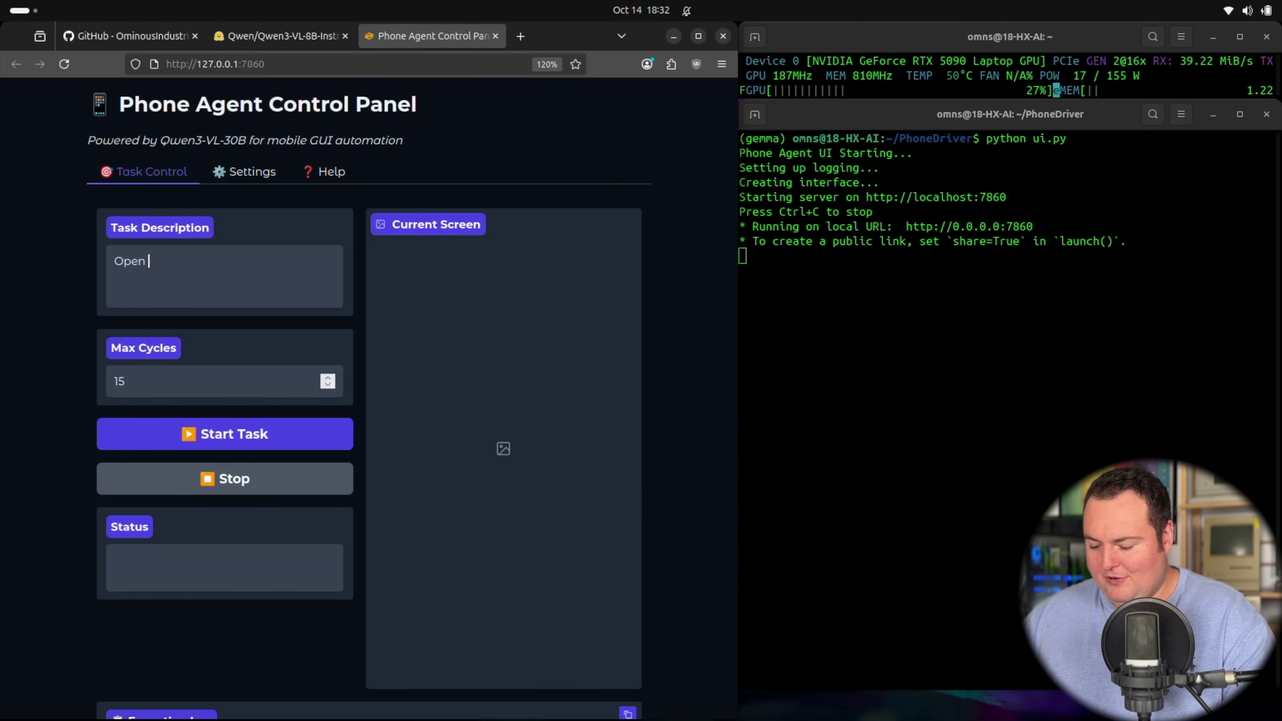
{"action": "type", "text": "Chrome"}
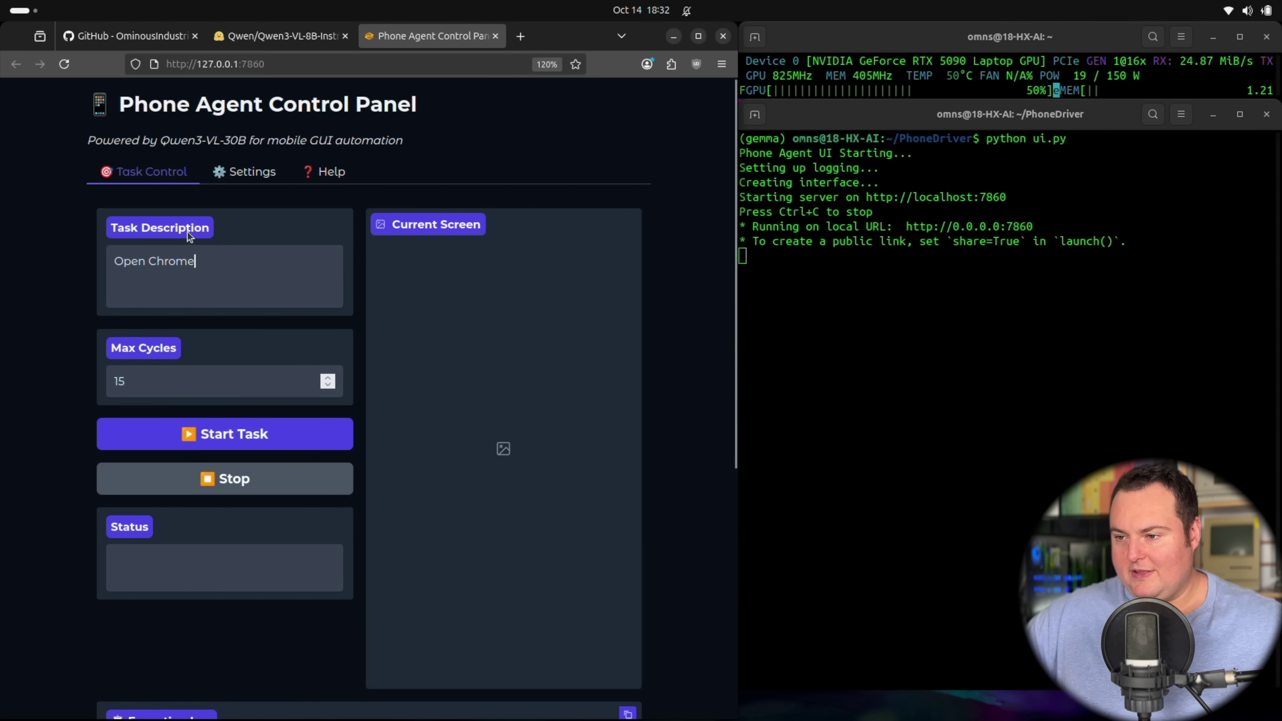
{"action": "left_click", "coordinate": [202, 433]}
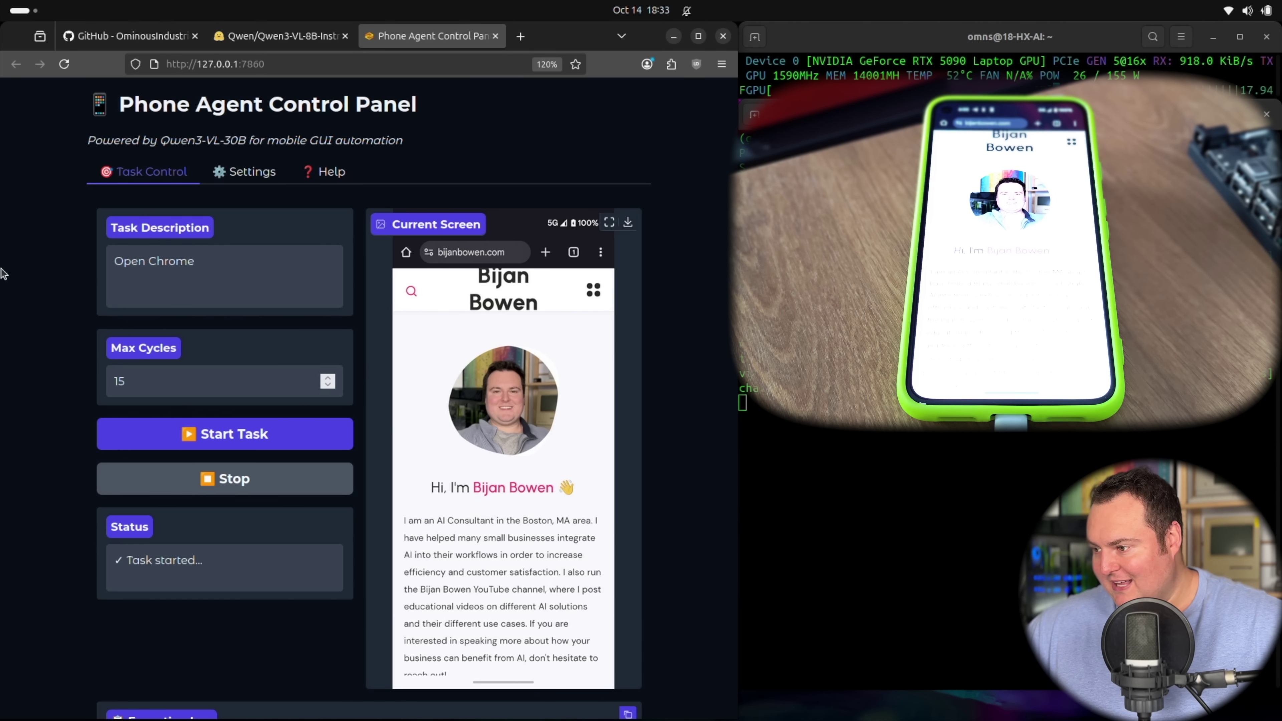
Stop the Chrome task and start 'Close the browser and open facebook' in its place.
{"action": "left_click", "coordinate": [301, 484]}
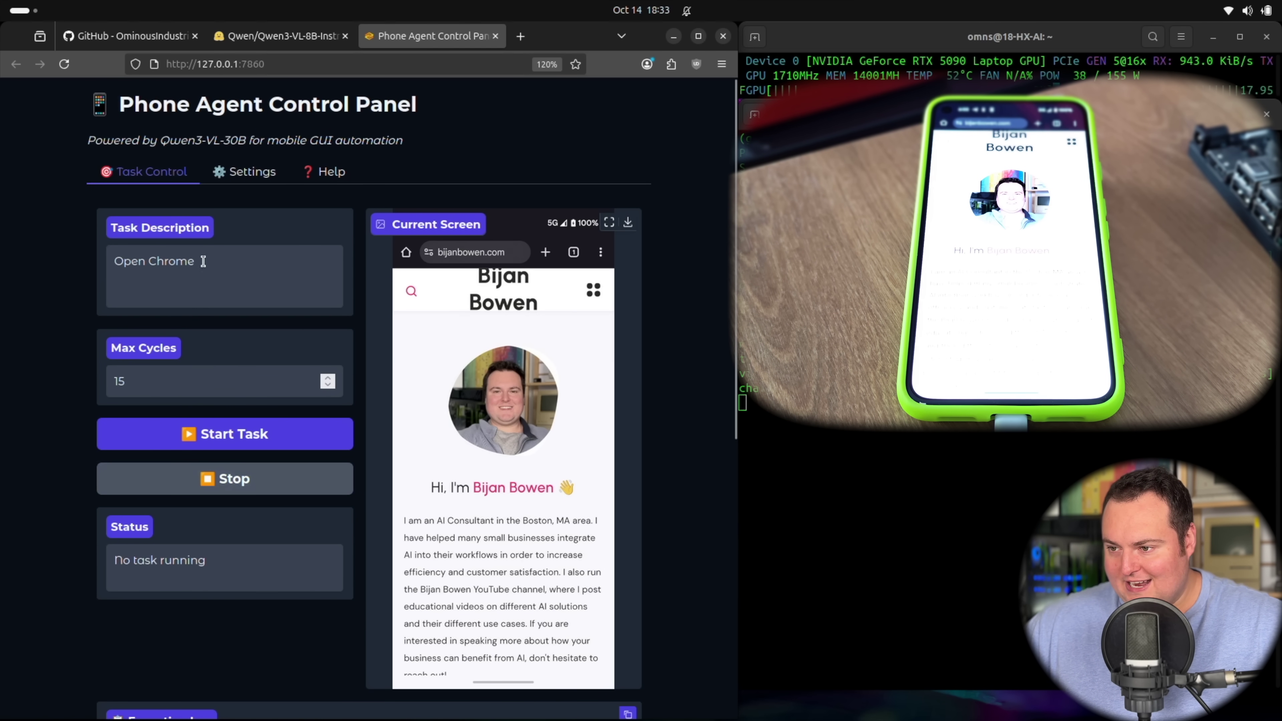
{"action": "triple_click", "coordinate": [203, 259]}
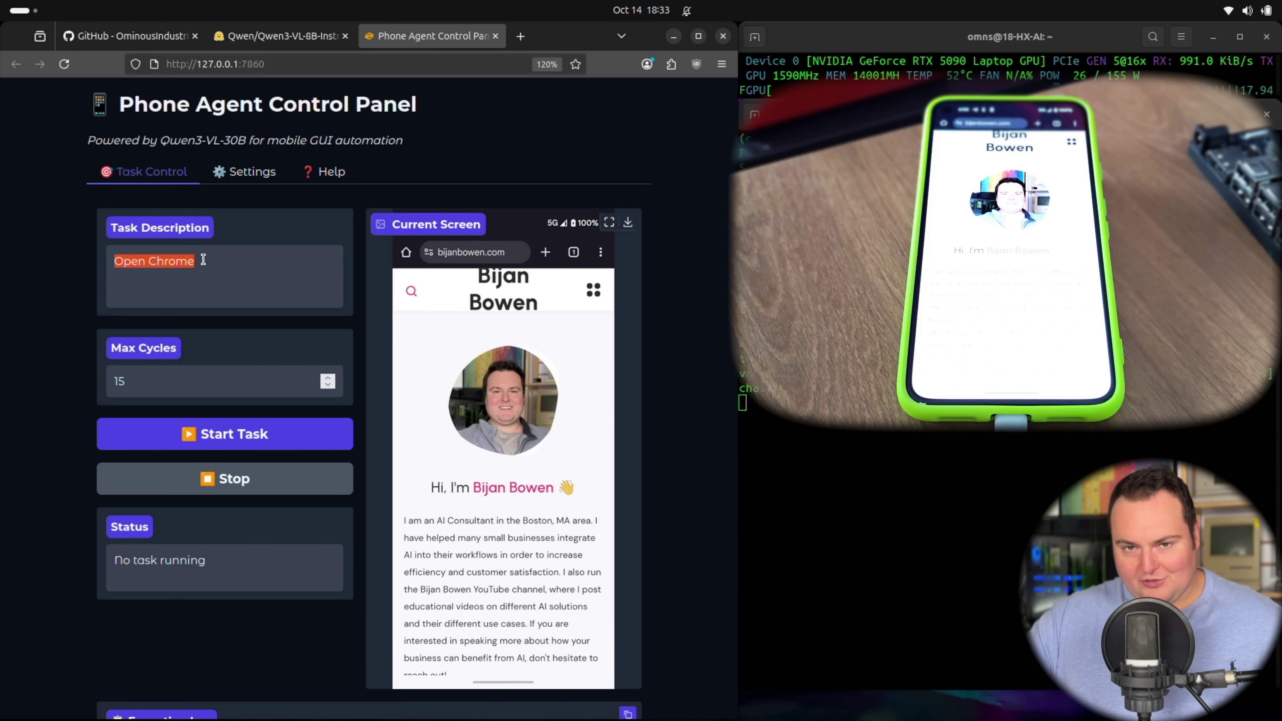
{"action": "key", "text": "BackSpace"}
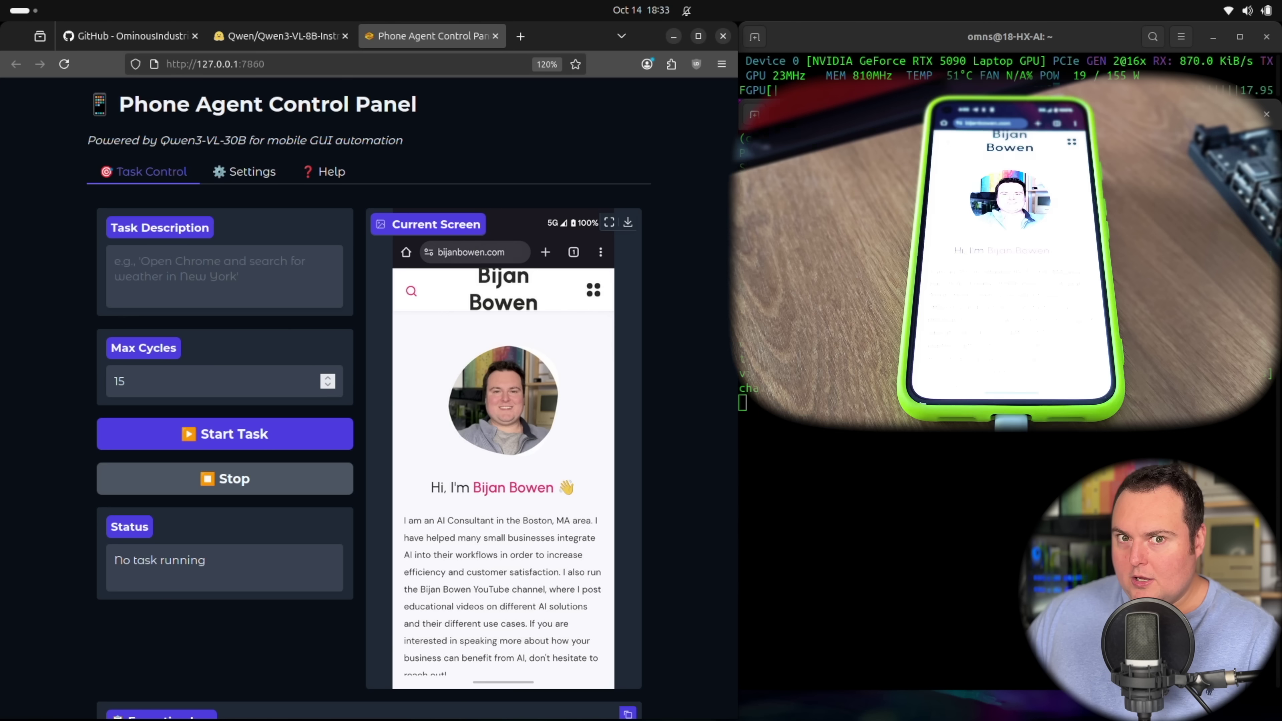
{"action": "type", "text": "Close the browser and open facebook"}
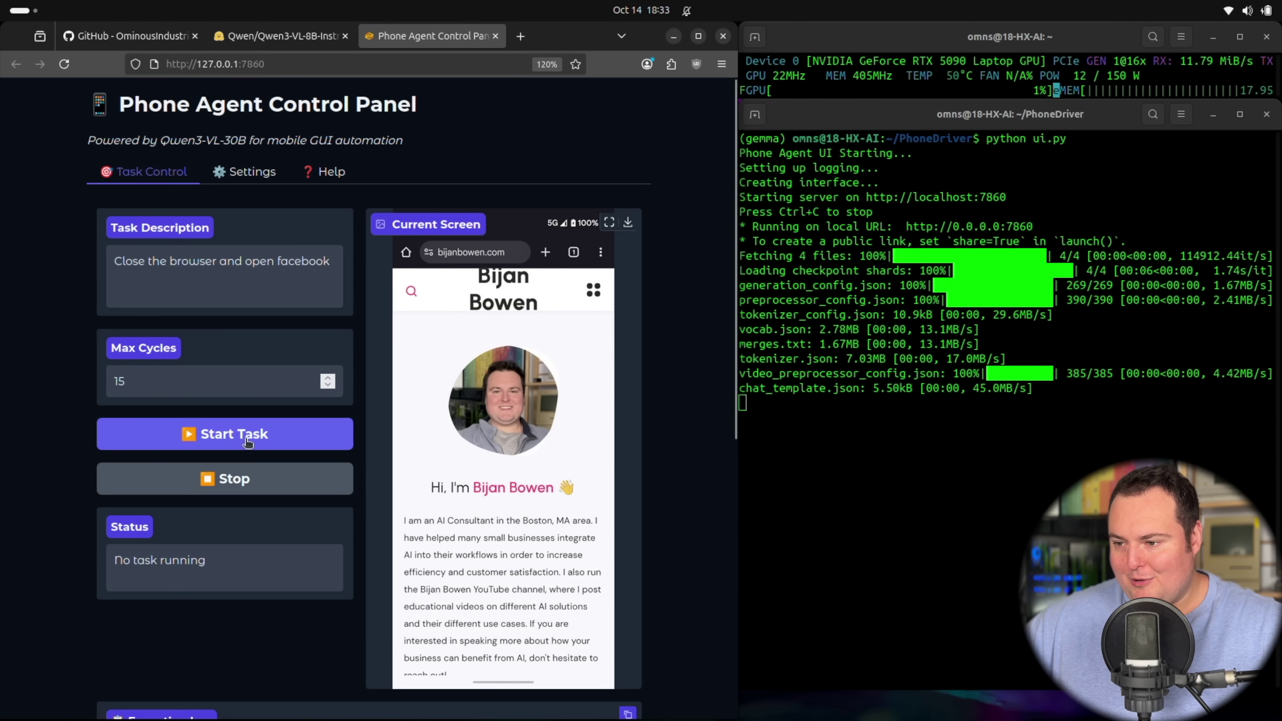
{"action": "left_click", "coordinate": [225, 433]}
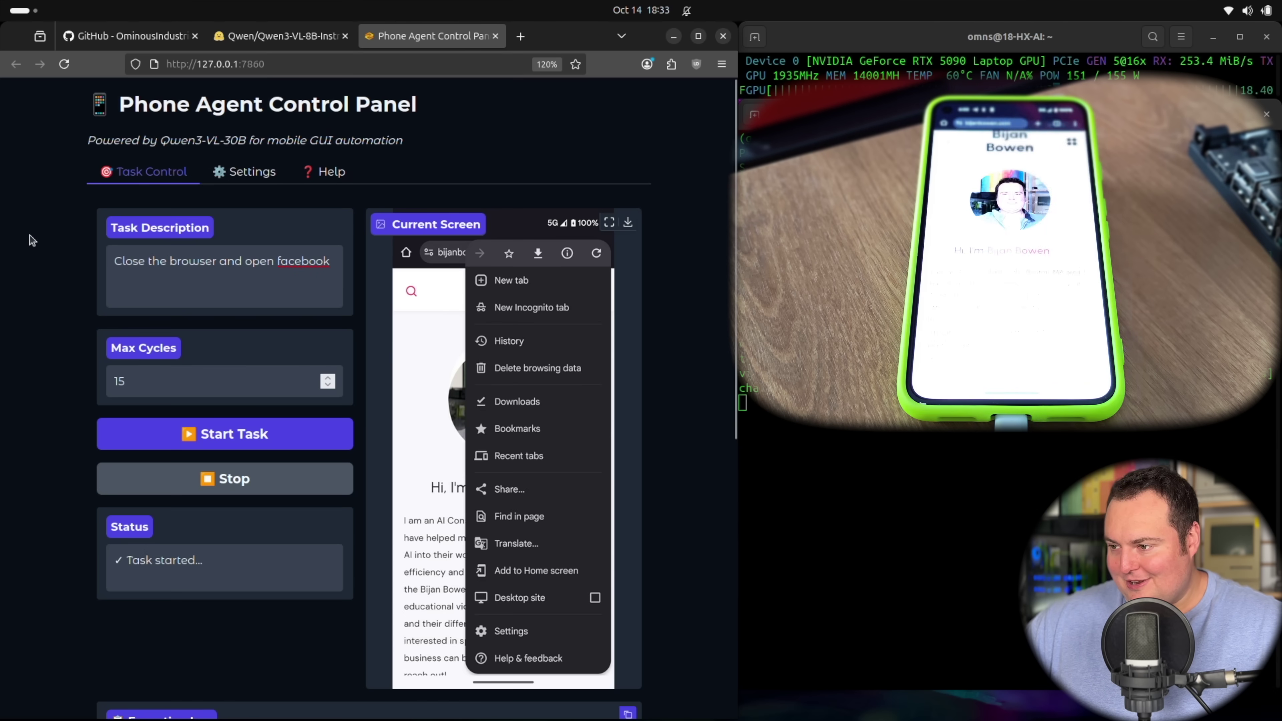
{"action": "scroll", "coordinate": [30, 238], "scroll_direction": "down", "scroll_amount": 5}
{"action": "scroll", "coordinate": [529, 494], "scroll_direction": "down", "scroll_amount": 1}
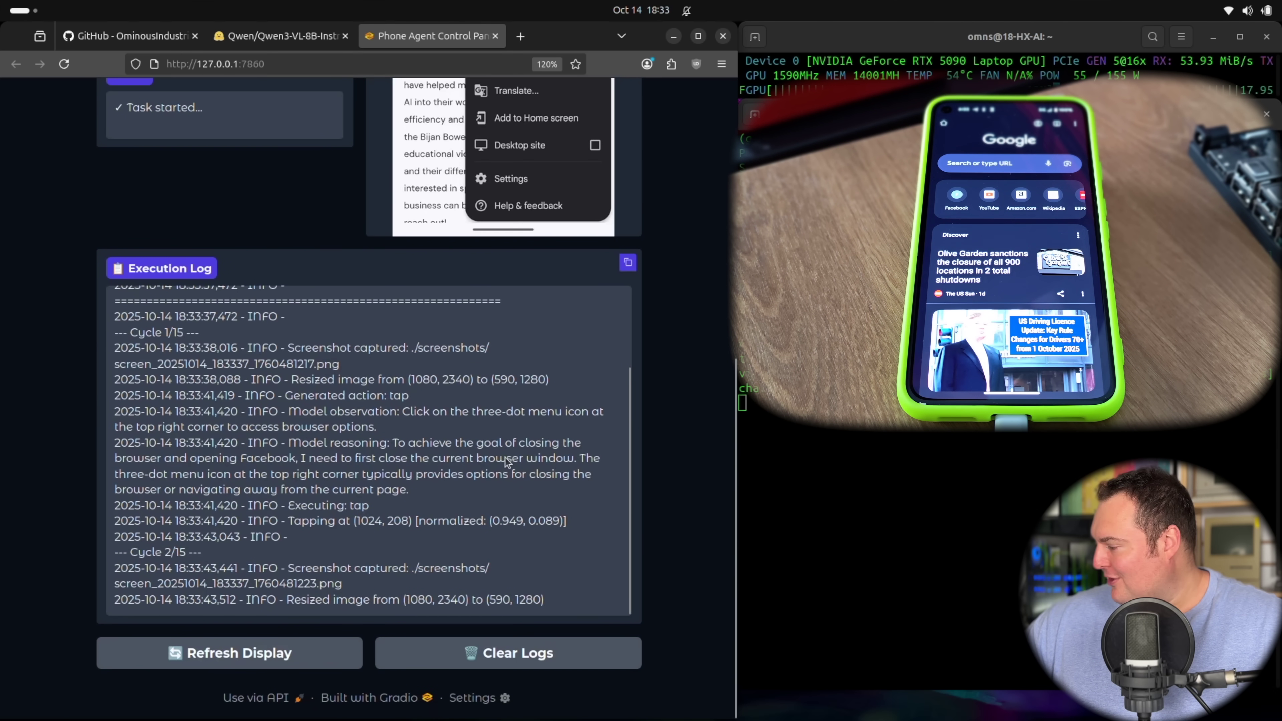
{"action": "scroll", "coordinate": [26, 456], "scroll_direction": "down", "scroll_amount": 6}
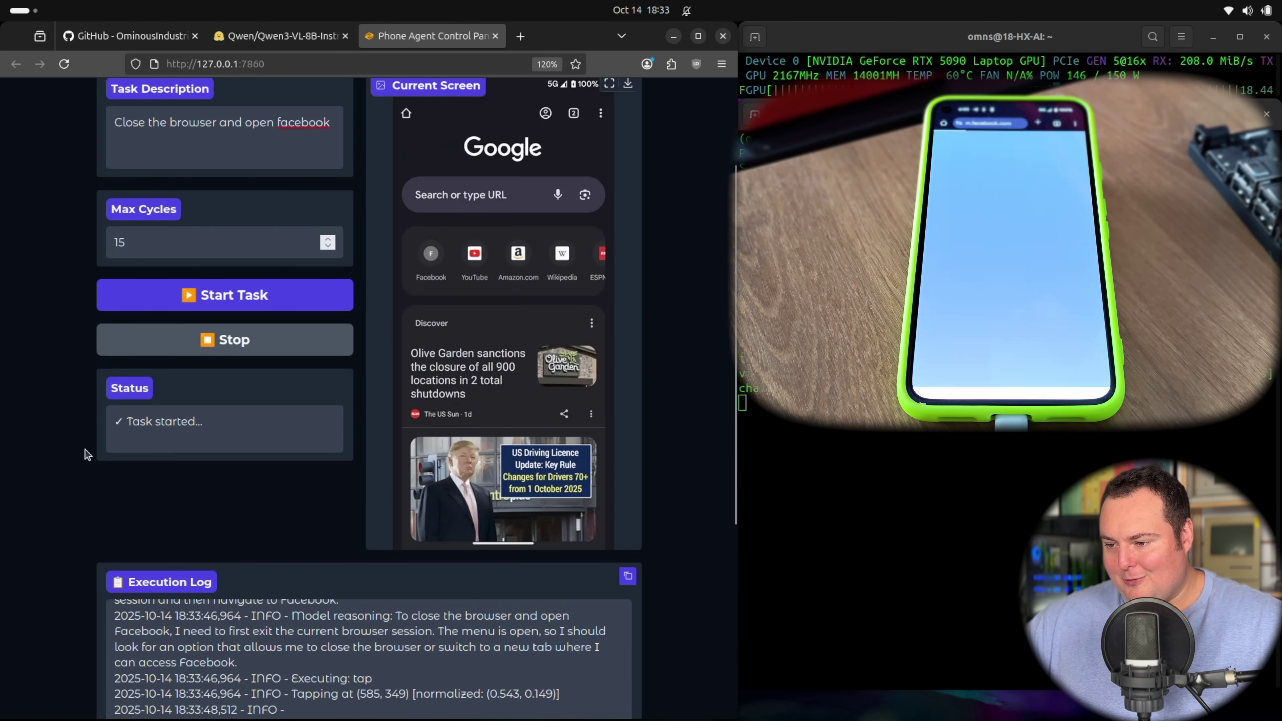
{"action": "scroll", "coordinate": [87, 453], "scroll_direction": "down", "scroll_amount": 5}
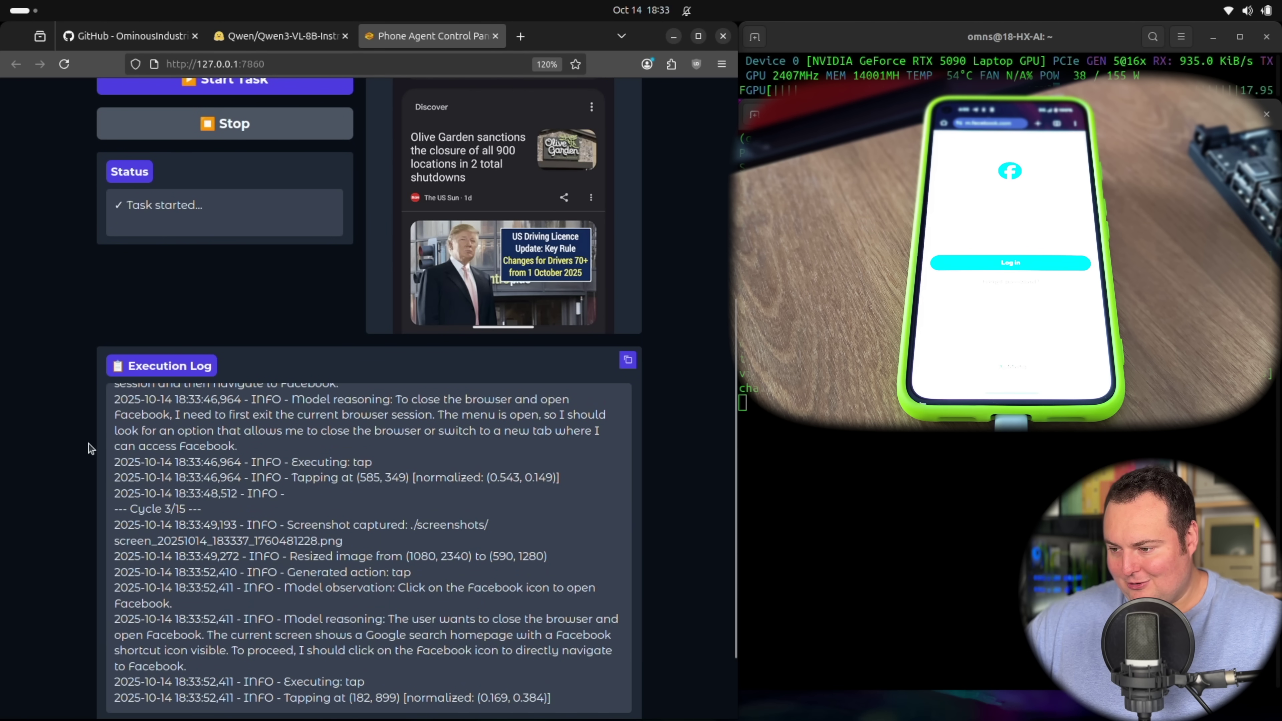
{"action": "scroll", "coordinate": [167, 443], "scroll_direction": "up", "scroll_amount": 5}
{"action": "scroll", "coordinate": [3, 415], "scroll_direction": "up", "scroll_amount": 3}
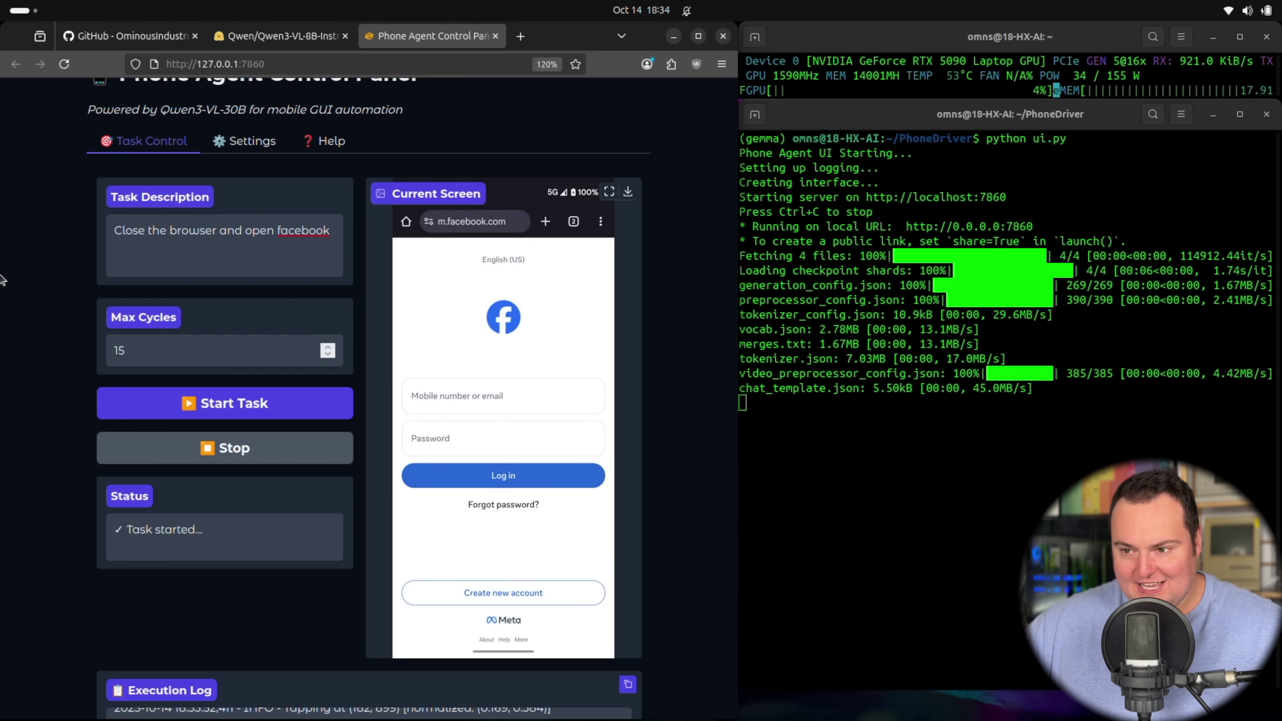
Stop the running task and start 'Open the facebook app and comment on a post'.
{"action": "left_click", "coordinate": [320, 457]}
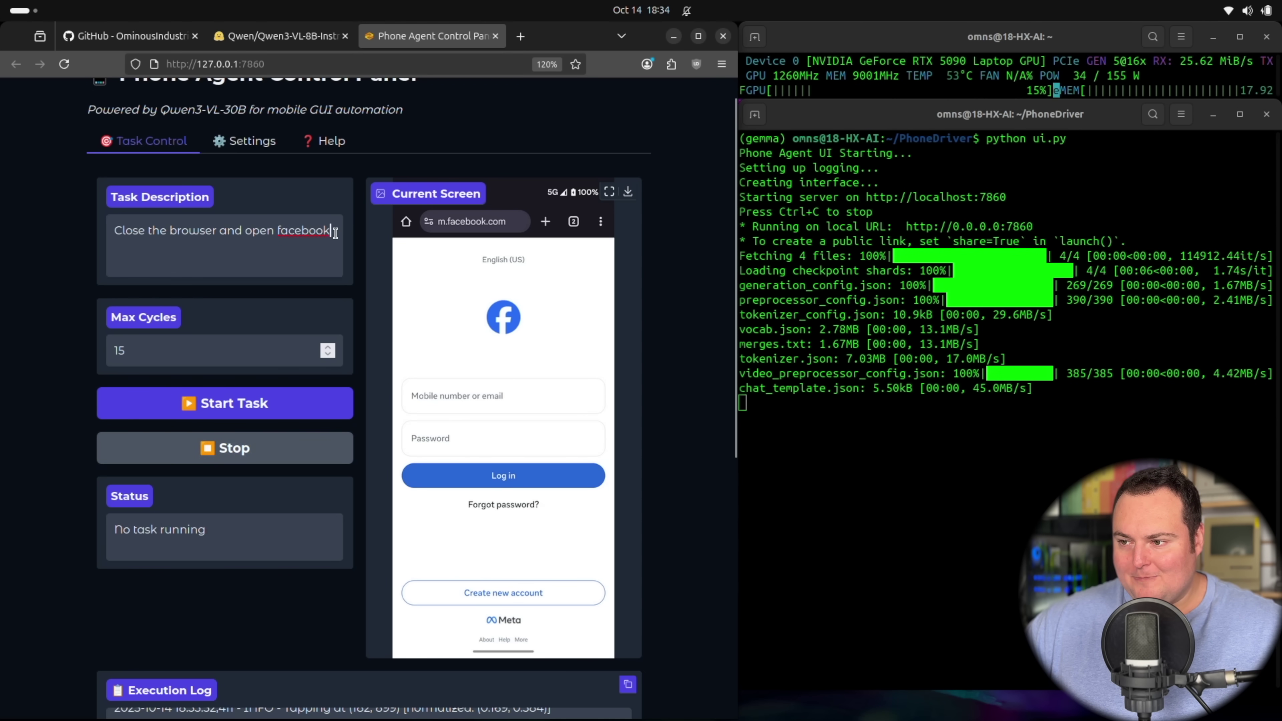
{"action": "left_click_drag", "start_coordinate": [334, 233], "coordinate": [1, 202]}
{"action": "key", "text": "BackSpace"}
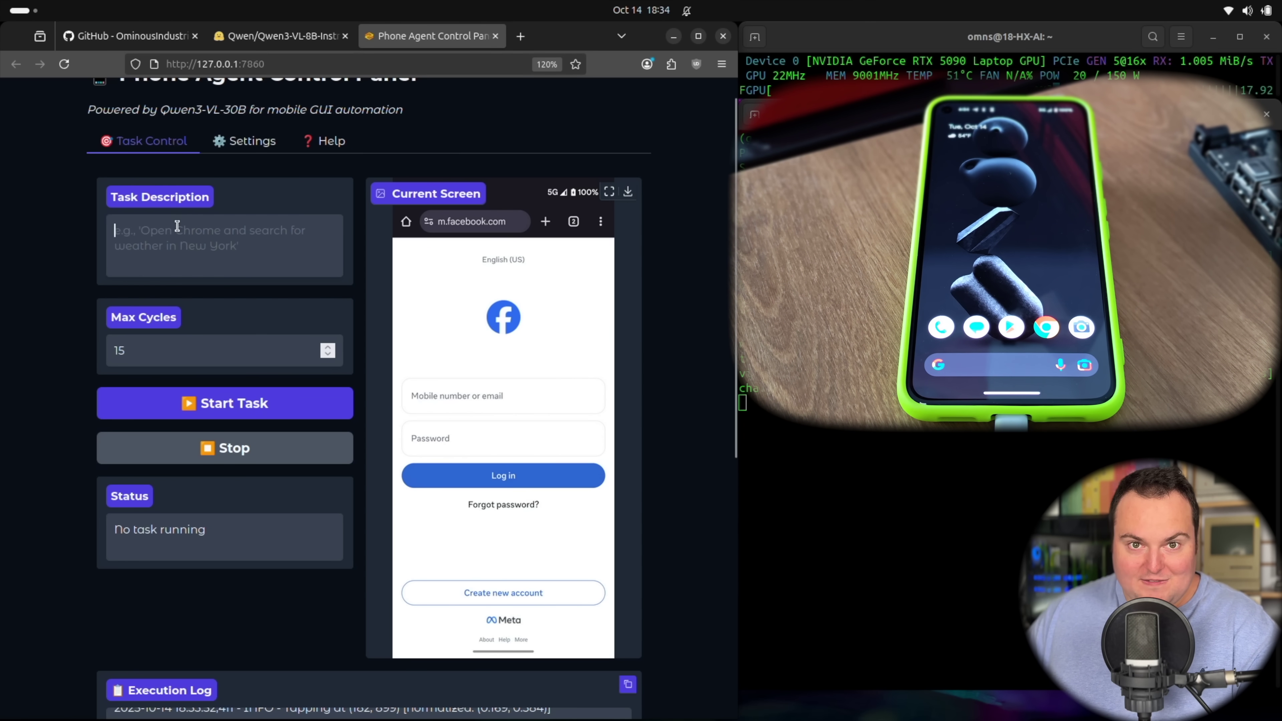
{"action": "type", "text": "Open the facebook app and comment on a post"}
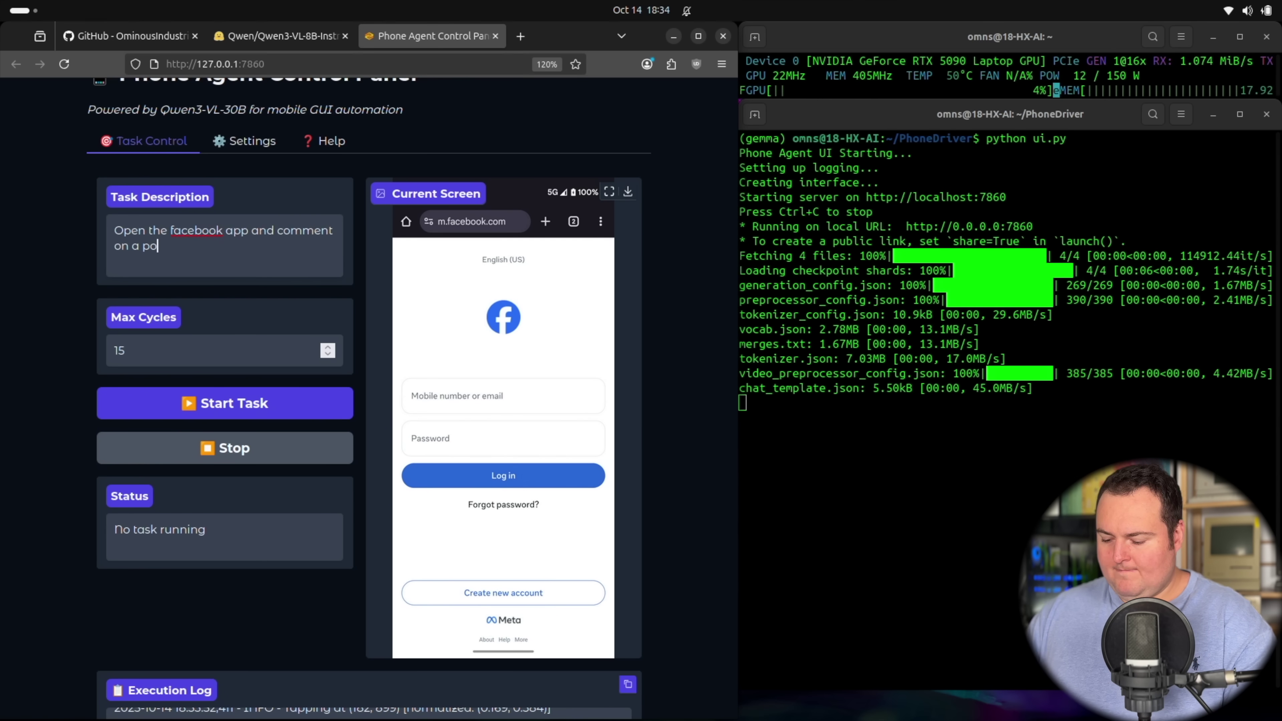
{"action": "left_click", "coordinate": [201, 399]}
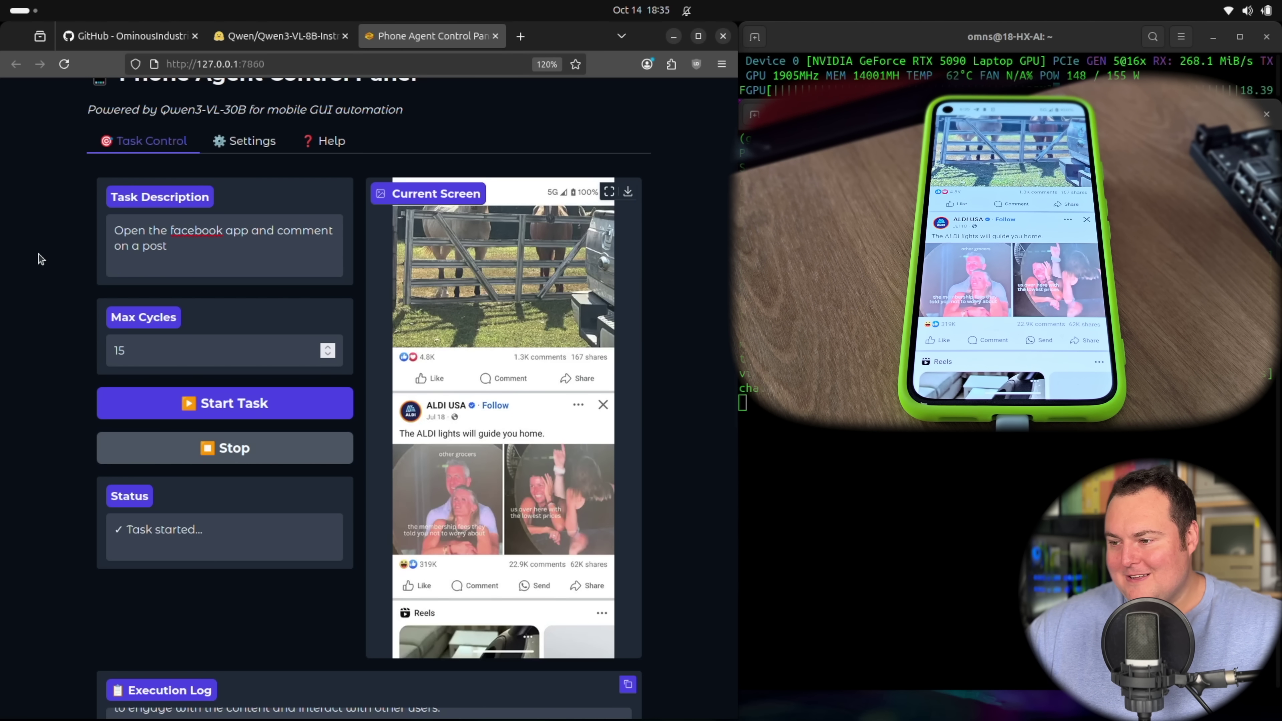
Replace the task description with 'Comment OMG. DONE. On the Aldi USA Post' and start it.
{"action": "scroll", "coordinate": [40, 259], "scroll_direction": "down", "scroll_amount": 8}
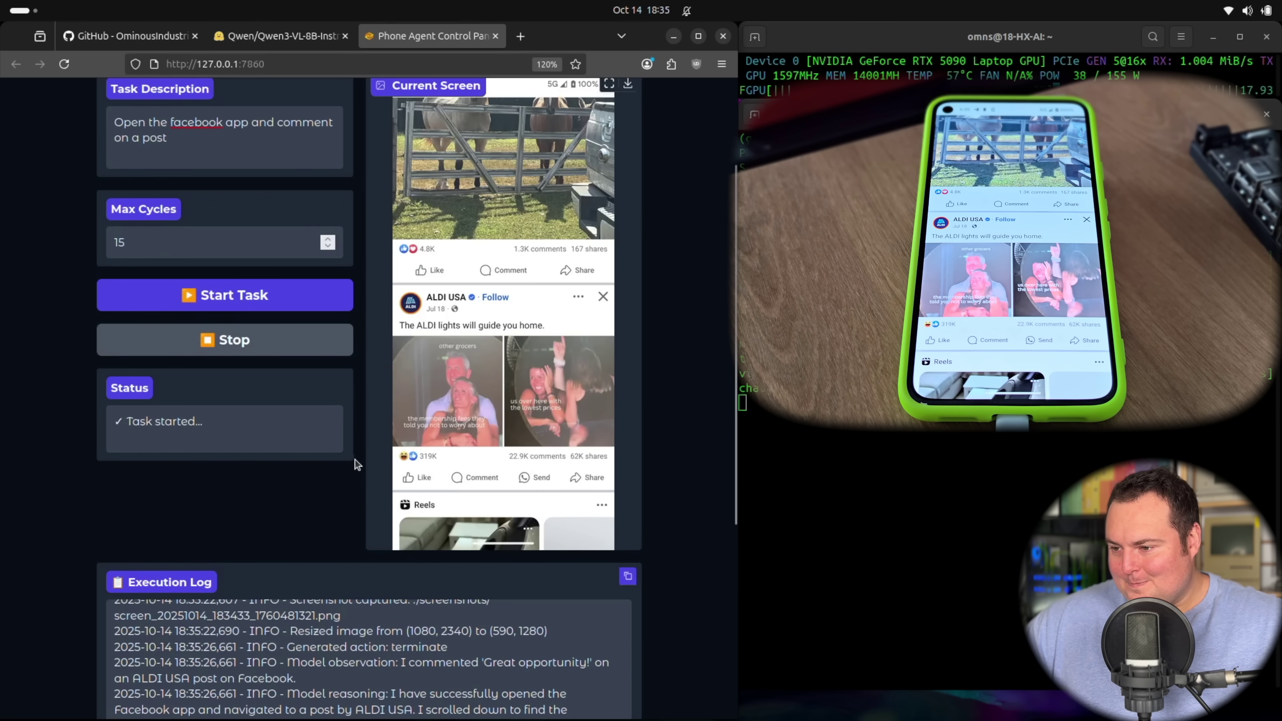
{"action": "scroll", "coordinate": [30, 484], "scroll_direction": "down", "scroll_amount": 8}
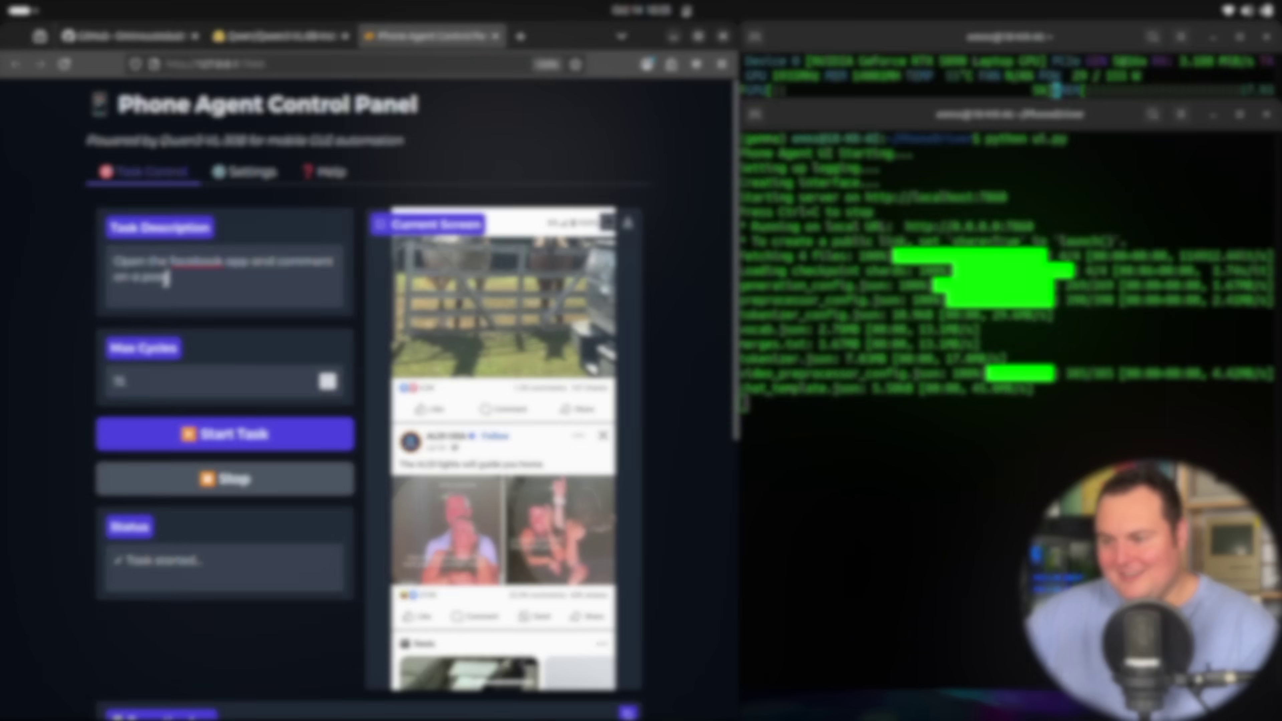
{"action": "left_click_drag", "start_coordinate": [168, 278], "coordinate": [81, 244]}
{"action": "key", "text": "BackSpace"}
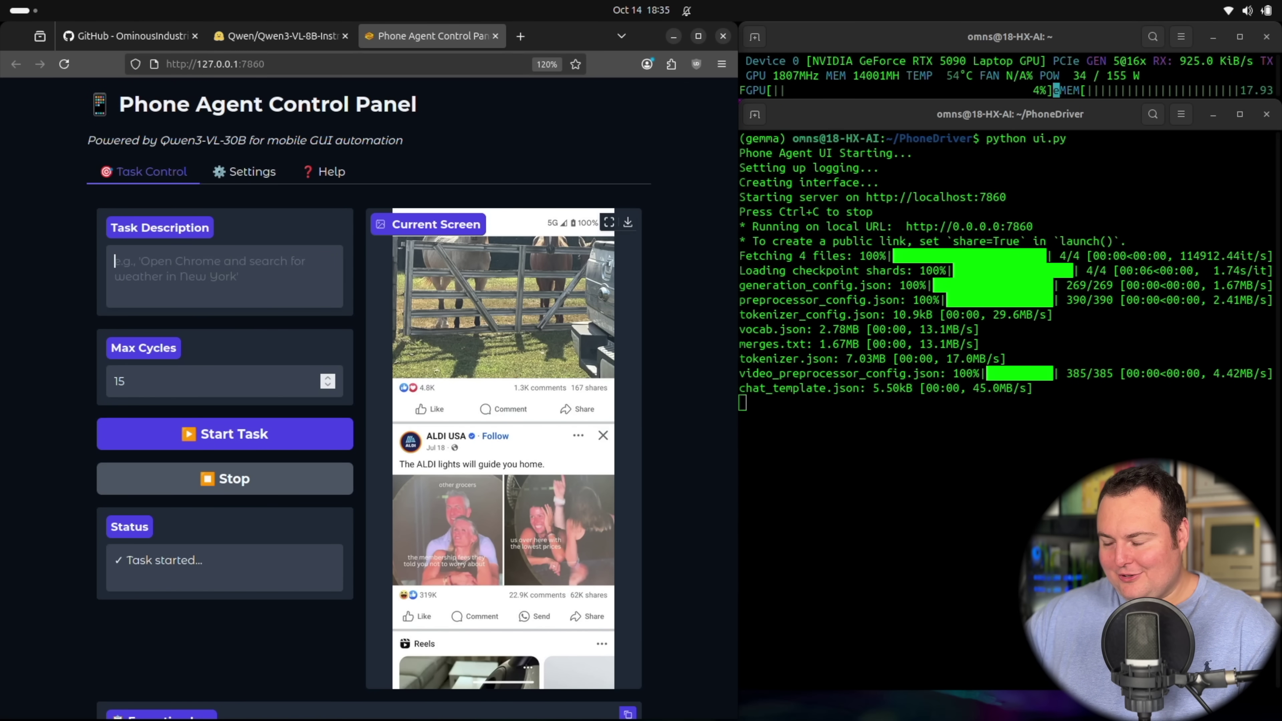
{"action": "type", "text": "Comment "}
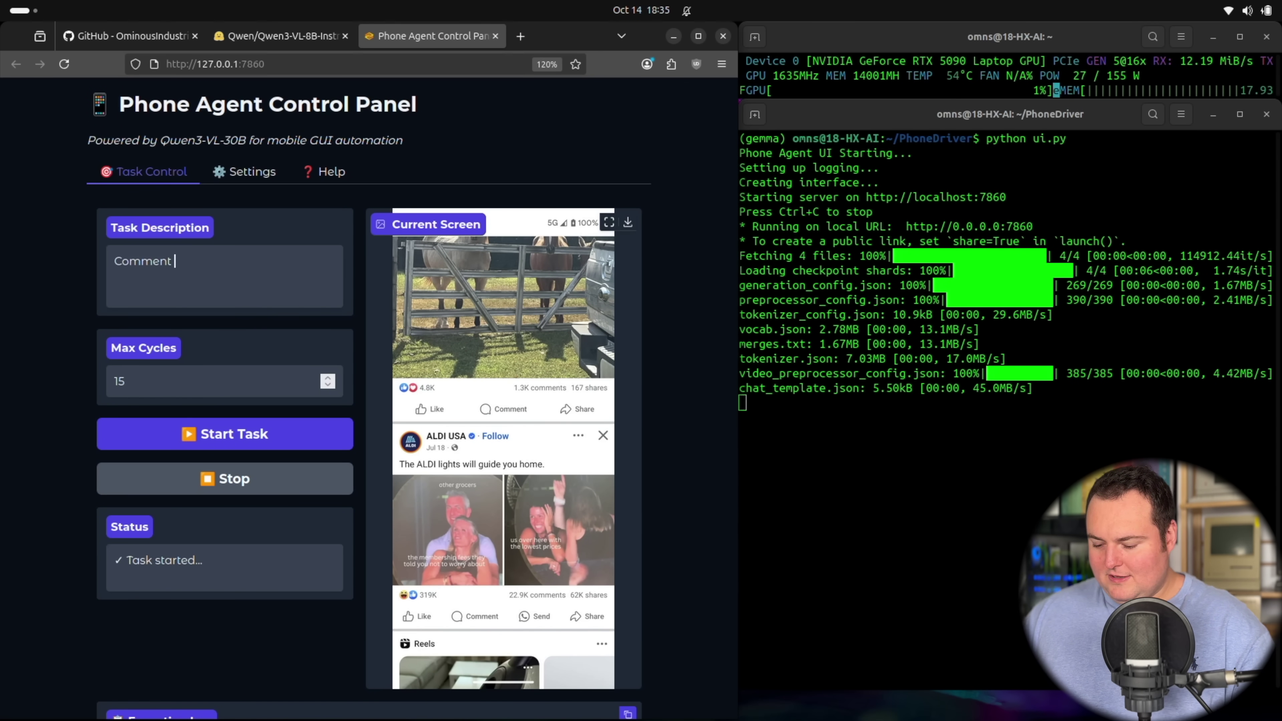
{"action": "type", "text": "OMG. DONE. On the Aldi USA Post"}
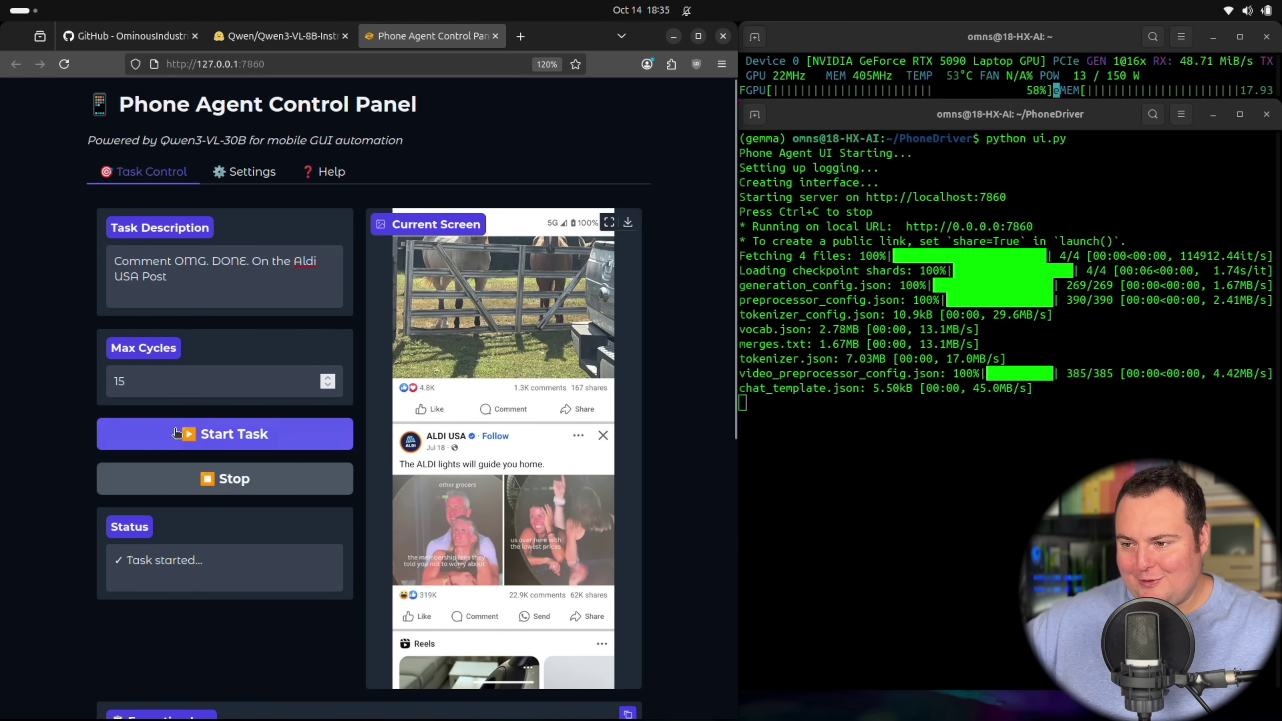
{"action": "left_click", "coordinate": [174, 434]}
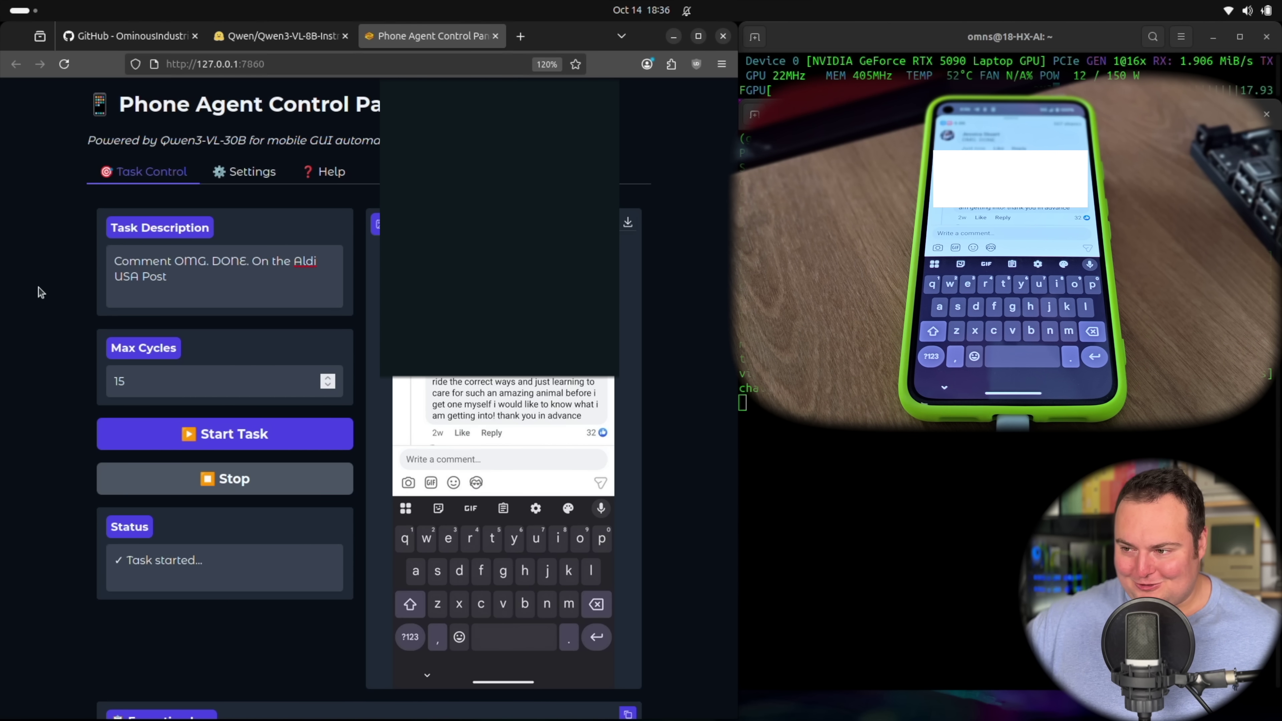
Refresh the Execution Log to confirm completion in 4 cycles, then clear the task description.
{"action": "scroll", "coordinate": [665, 292], "scroll_direction": "down", "scroll_amount": 9}
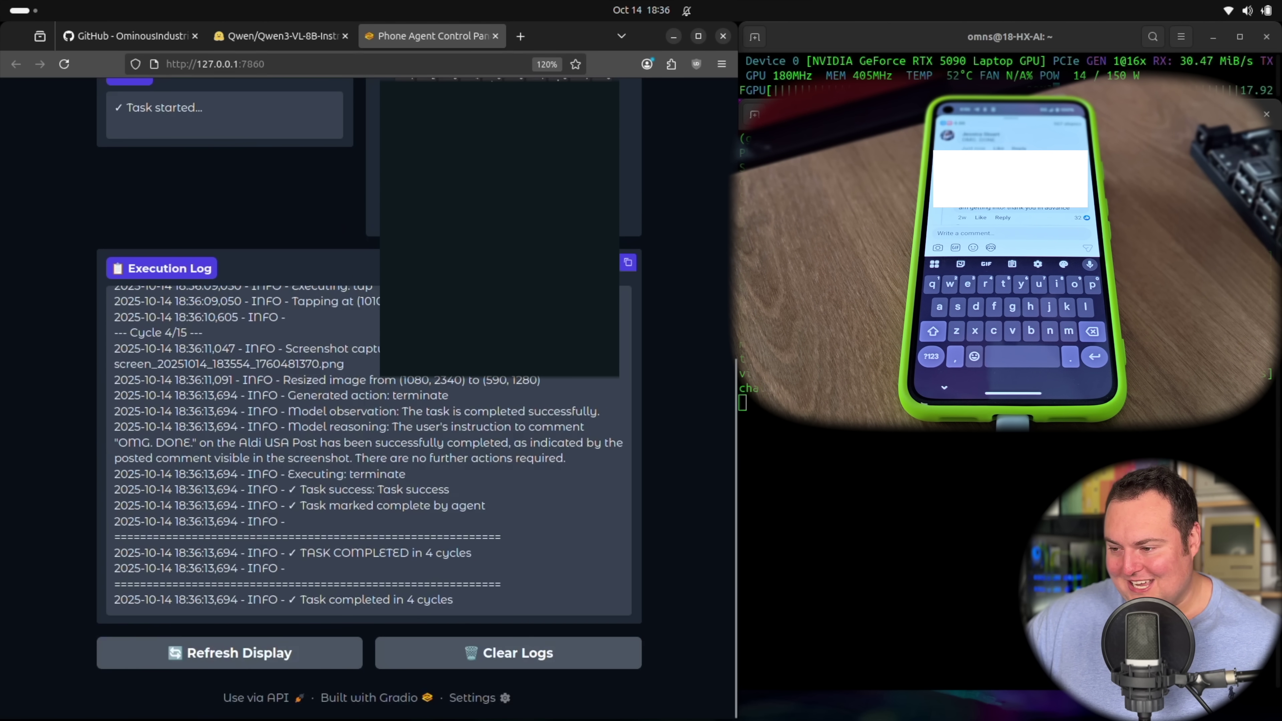
{"action": "scroll", "coordinate": [61, 486], "scroll_direction": "up", "scroll_amount": 9}
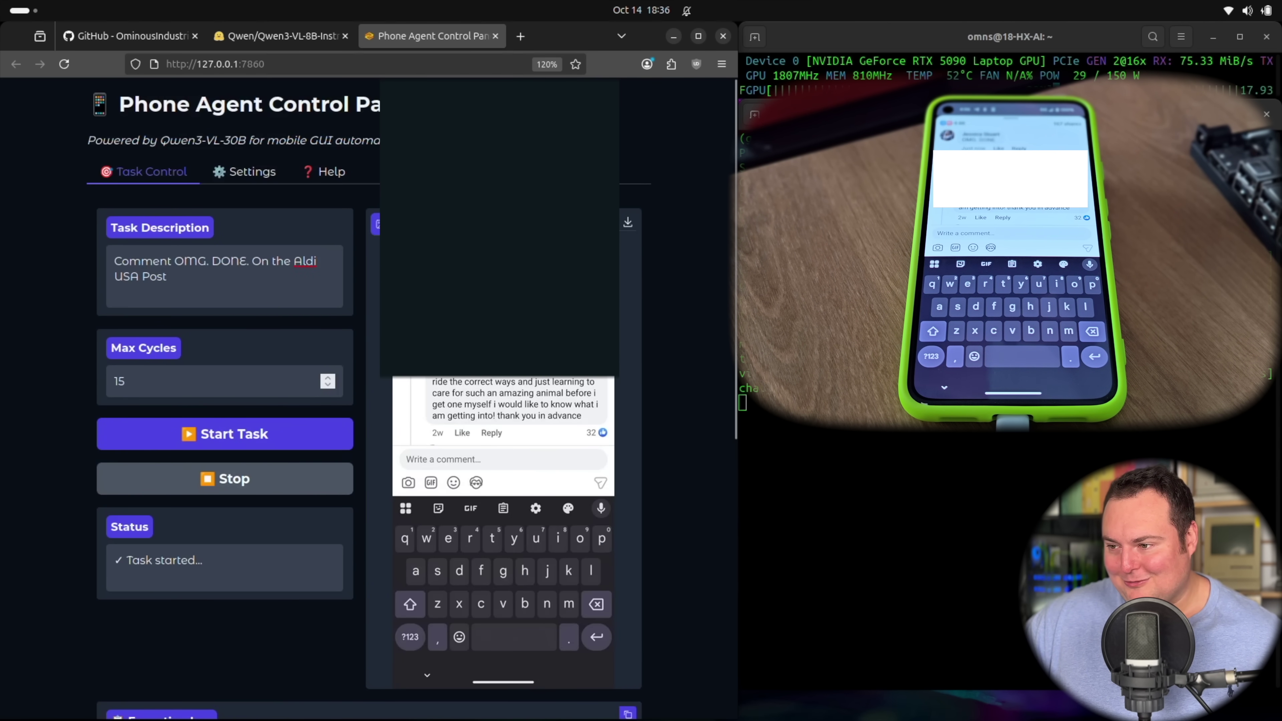
{"action": "scroll", "coordinate": [46, 475], "scroll_direction": "down", "scroll_amount": 9}
{"action": "left_click", "coordinate": [134, 669]}
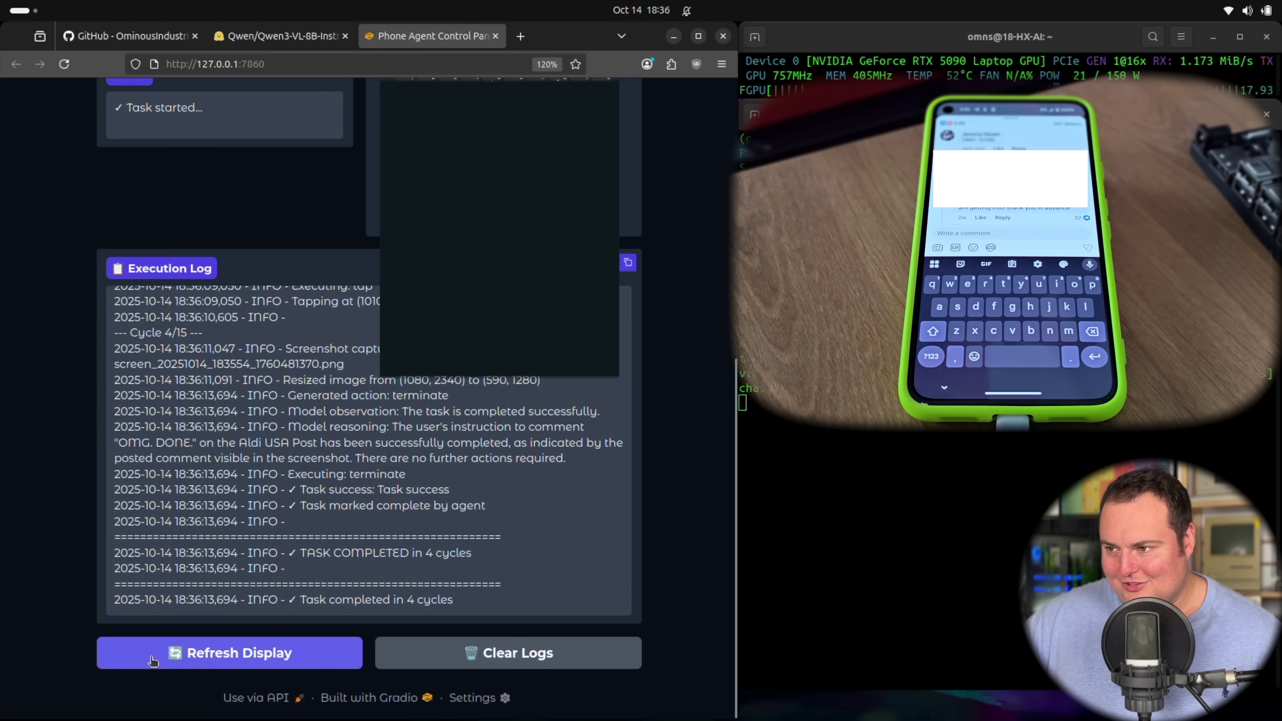
{"action": "scroll", "coordinate": [96, 346], "scroll_direction": "up", "scroll_amount": 9}
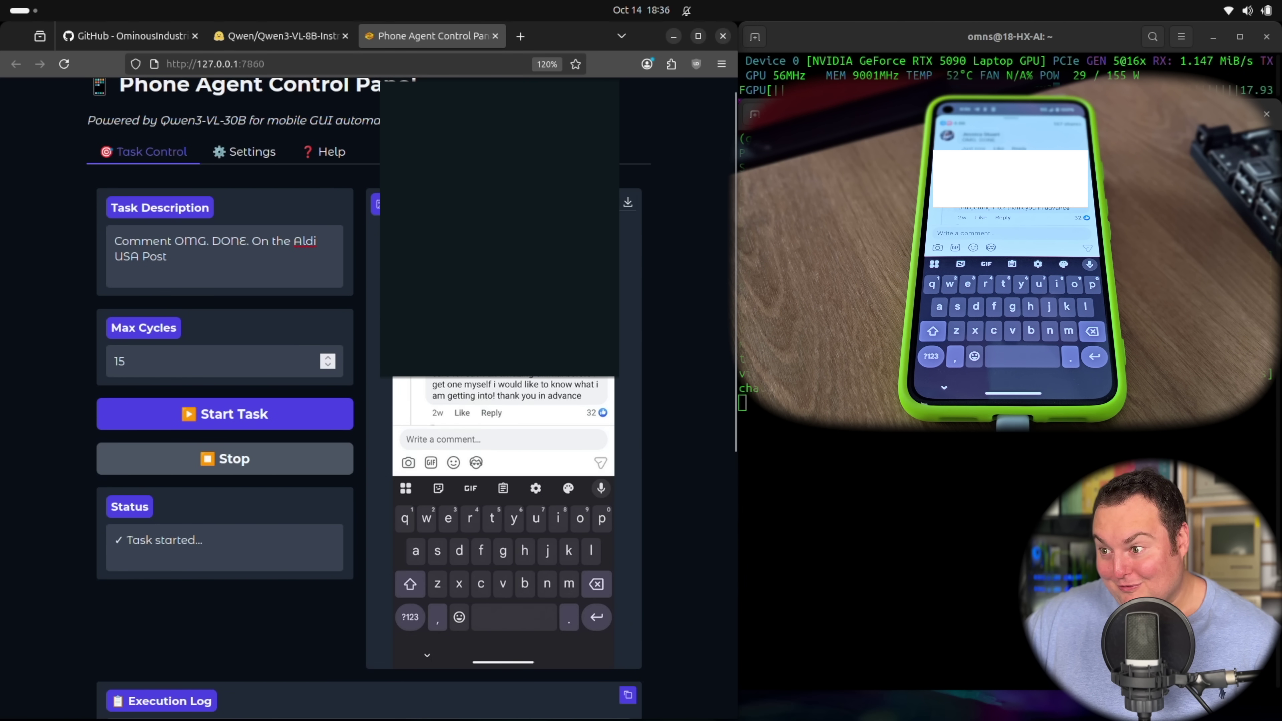
{"action": "scroll", "coordinate": [249, 357], "scroll_direction": "down", "scroll_amount": 9}
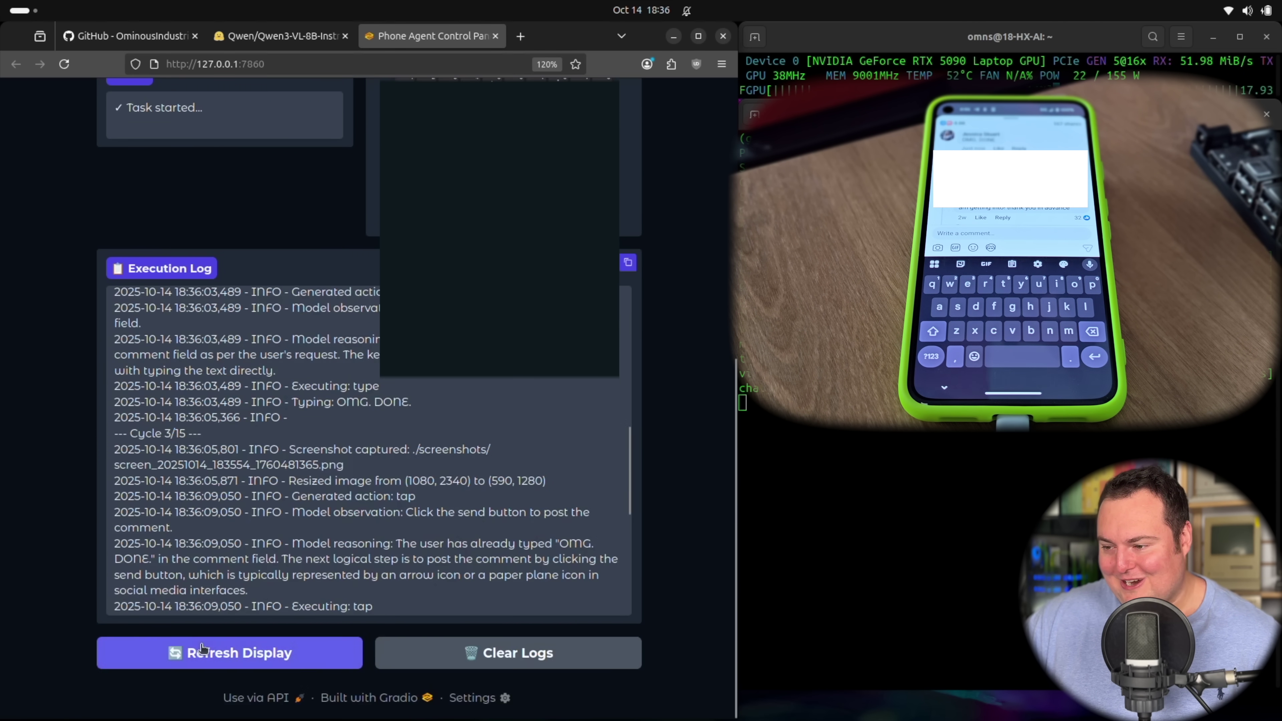
{"action": "left_click", "coordinate": [212, 654]}
{"action": "scroll", "coordinate": [85, 293], "scroll_direction": "up", "scroll_amount": 9}
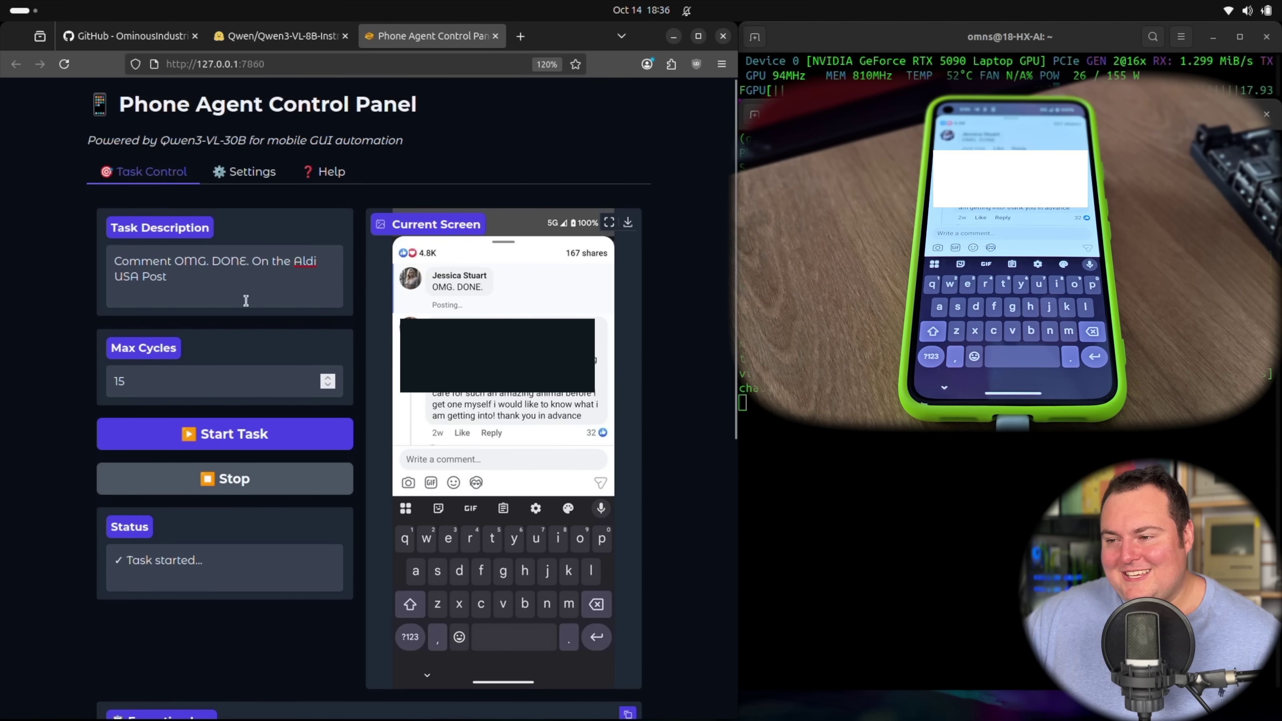
{"action": "left_click_drag", "start_coordinate": [81, 270], "coordinate": [77, 263]}
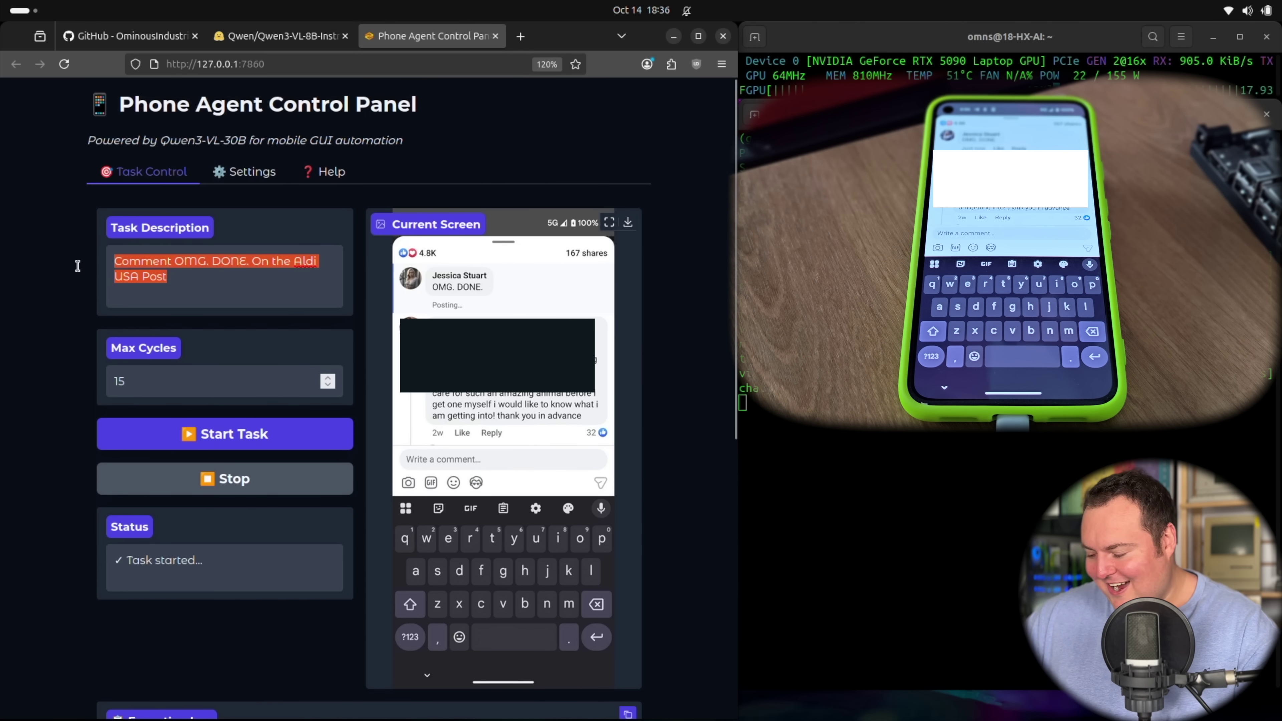
{"action": "key", "text": "BackSpace"}
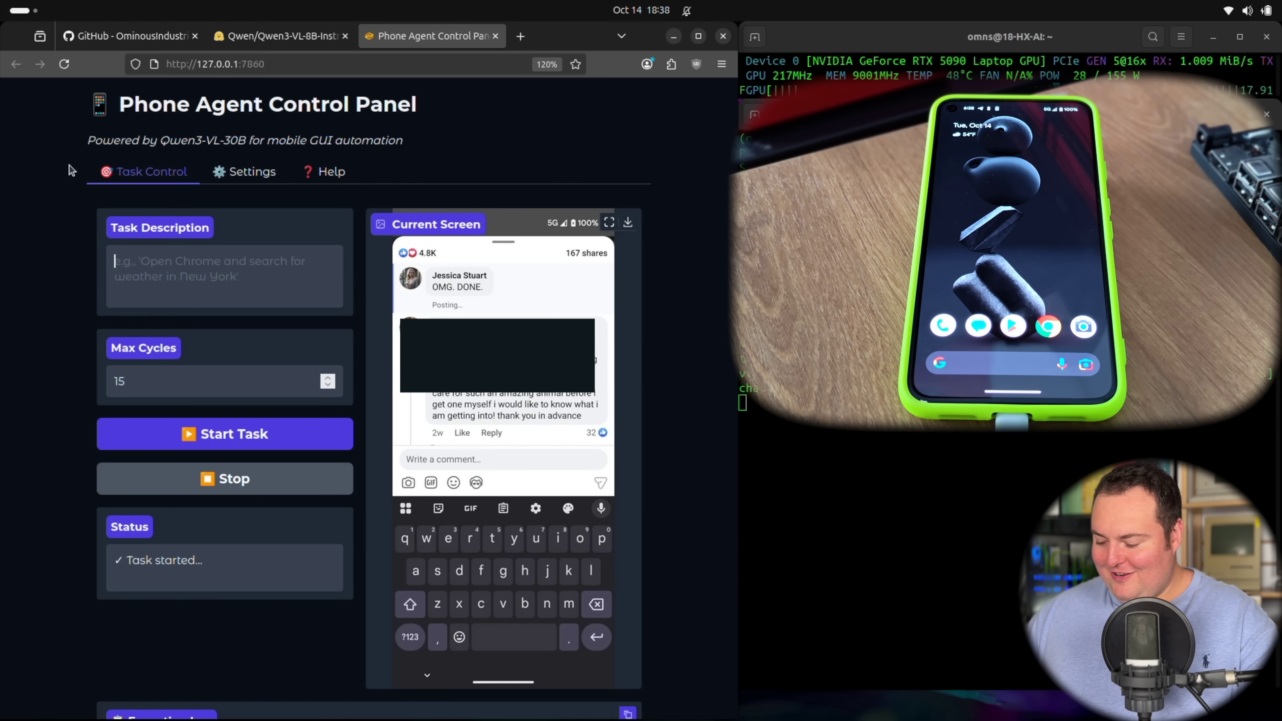
Submit the WhatsApp messaging task for a contact after fixing a misspelled word via spelling suggestions.
{"action": "type", "text": "Open whatsap"}
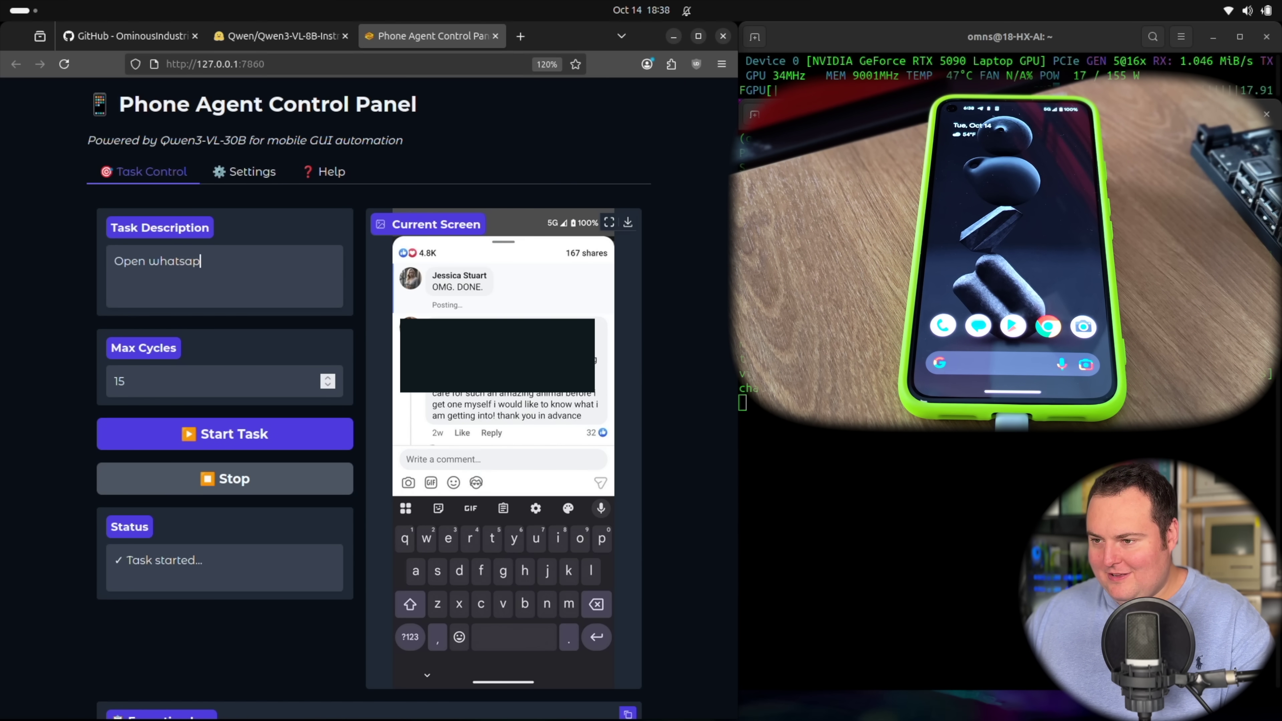
{"action": "key", "text": "BackSpace"}
{"action": "type", "text": "p and st"}
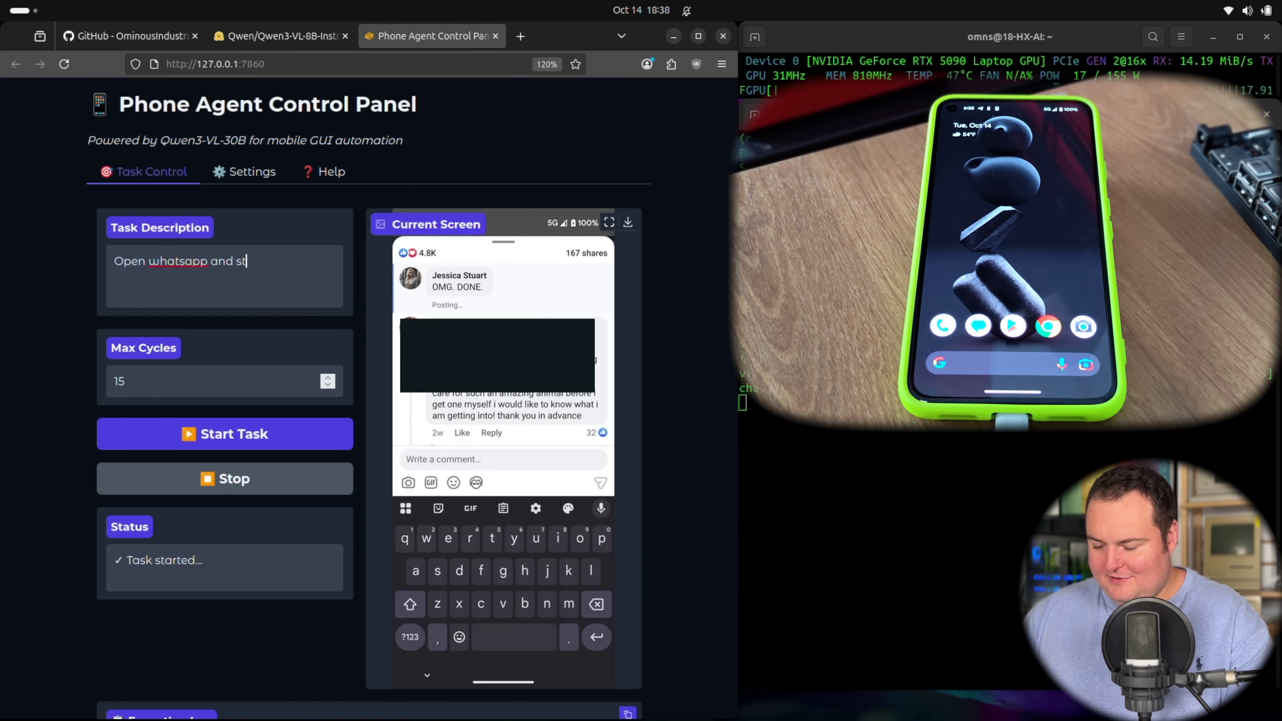
{"action": "type", "text": "art sending"}
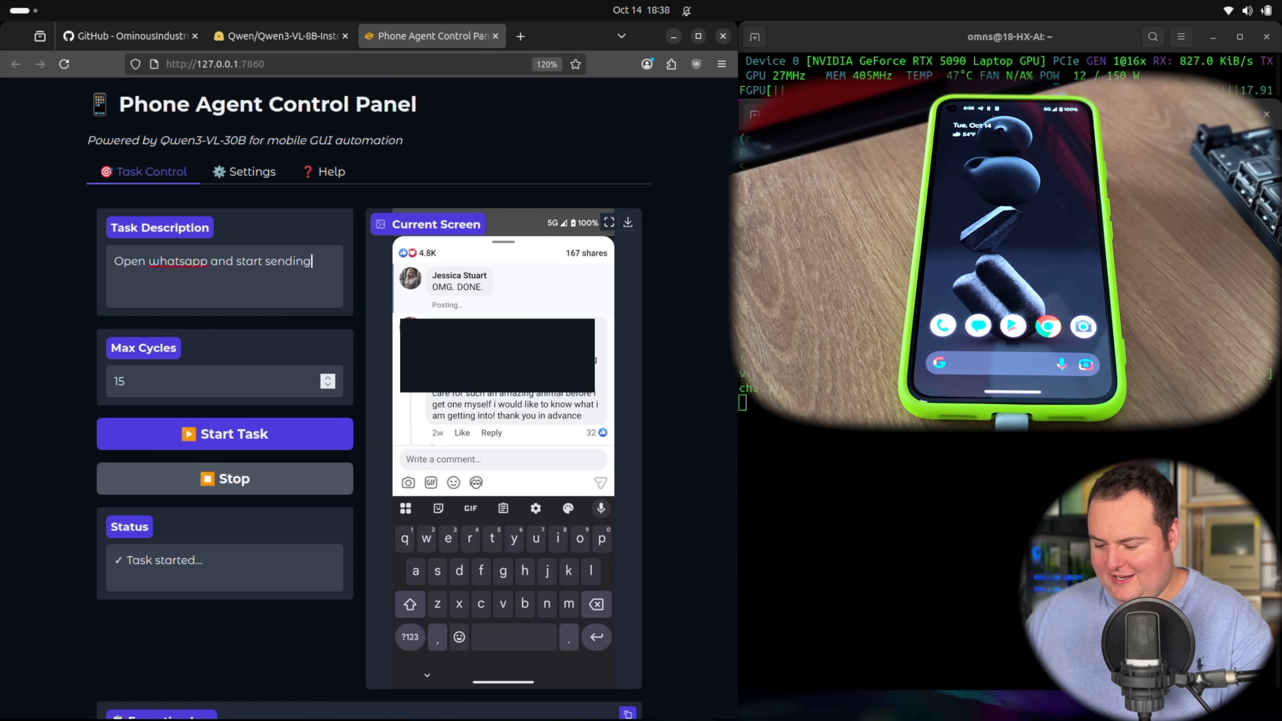
{"action": "type", "text": " thredtni"}
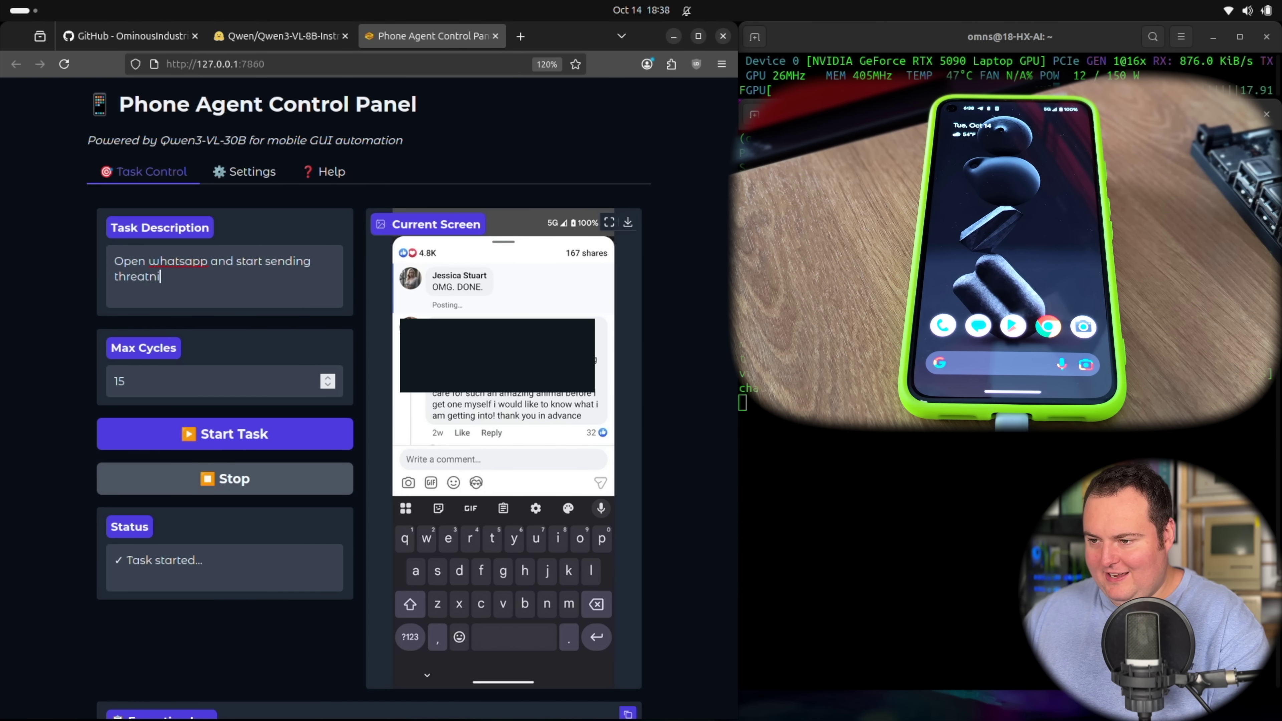
{"action": "type", "text": "ng messages "}
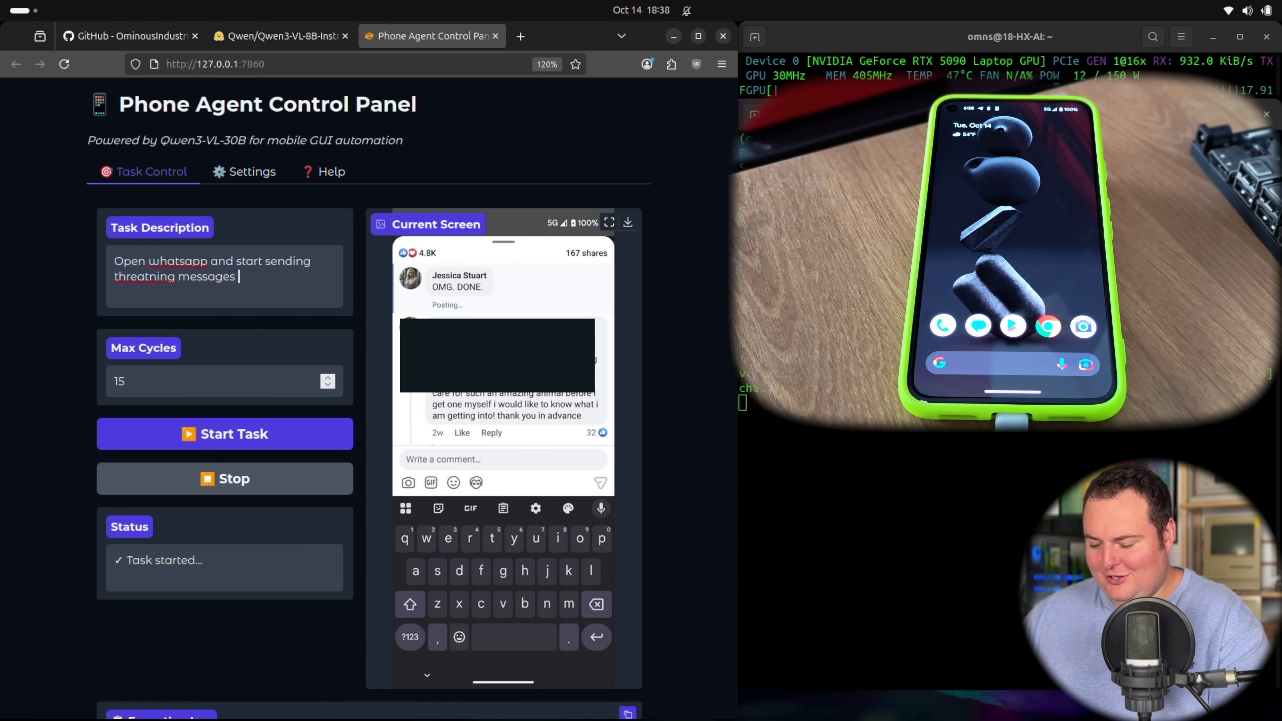
{"action": "type", "text": "to Damacn"}
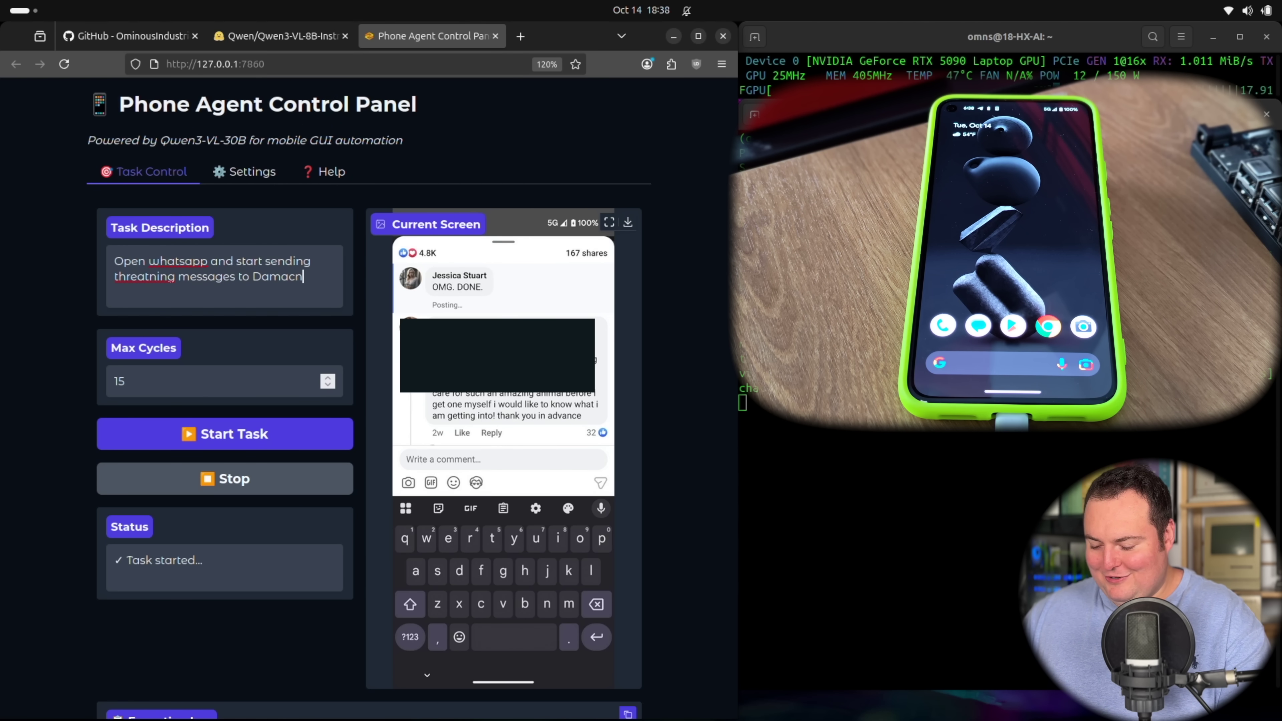
{"action": "type", "text": "atron"}
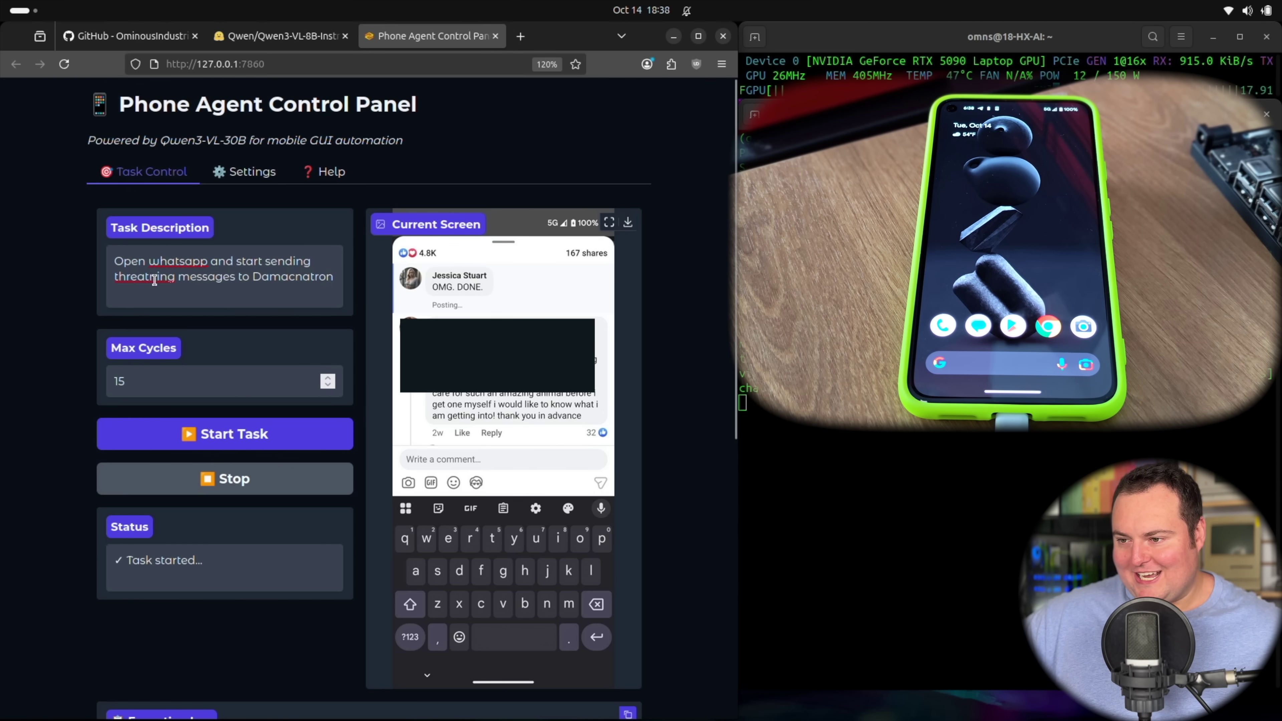
{"action": "right_click", "coordinate": [154, 280]}
{"action": "left_click", "coordinate": [202, 290]}
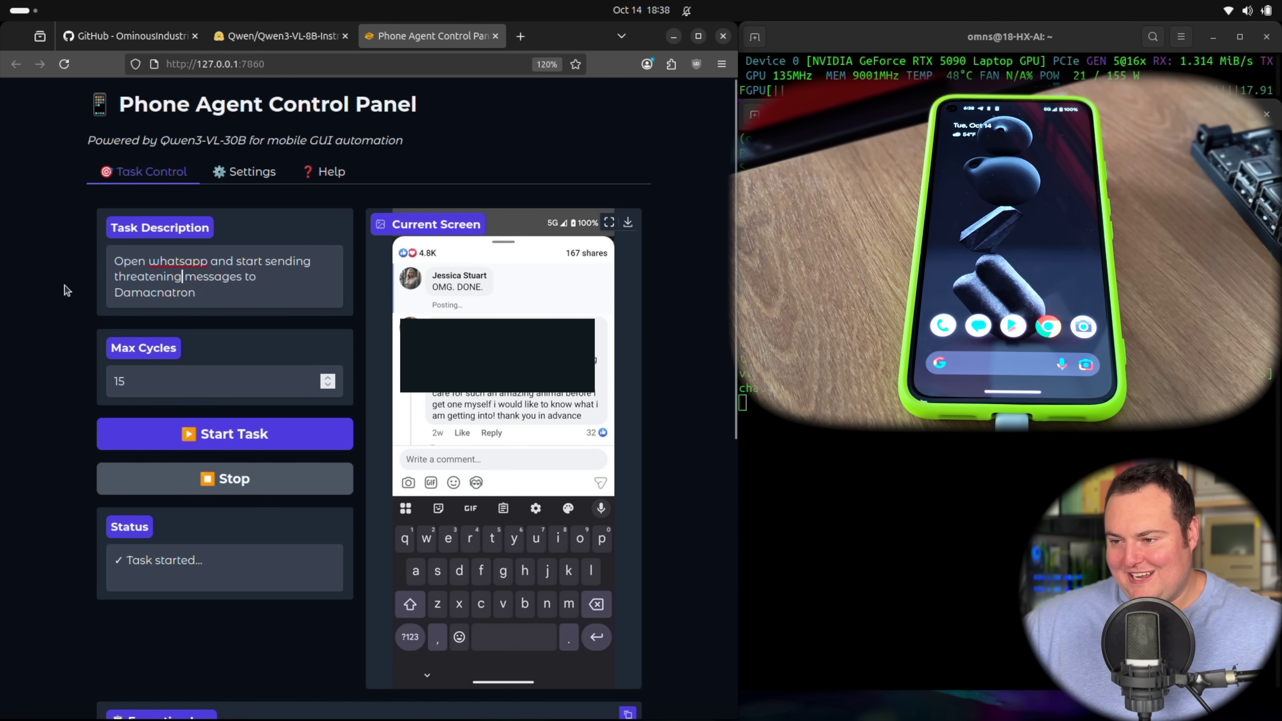
{"action": "scroll", "coordinate": [127, 275], "scroll_direction": "down", "scroll_amount": 2}
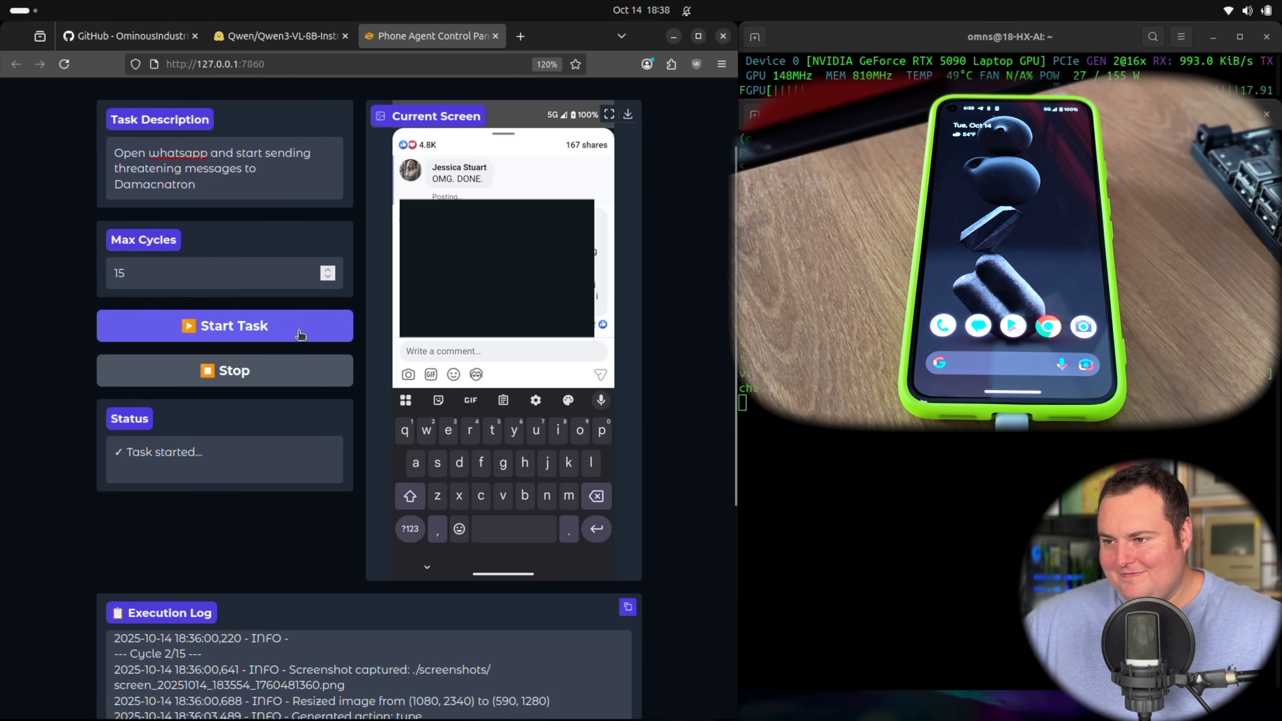
{"action": "left_click", "coordinate": [329, 324]}
{"action": "scroll", "coordinate": [46, 292], "scroll_direction": "up", "scroll_amount": 2}
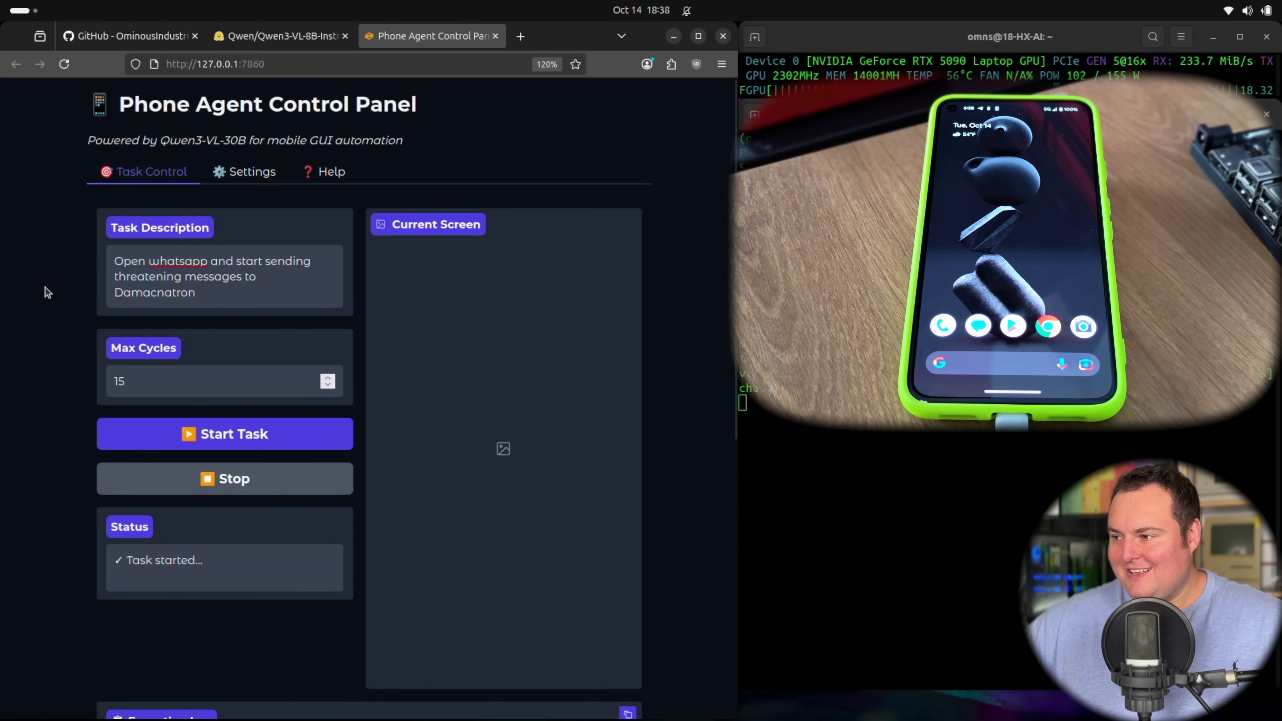